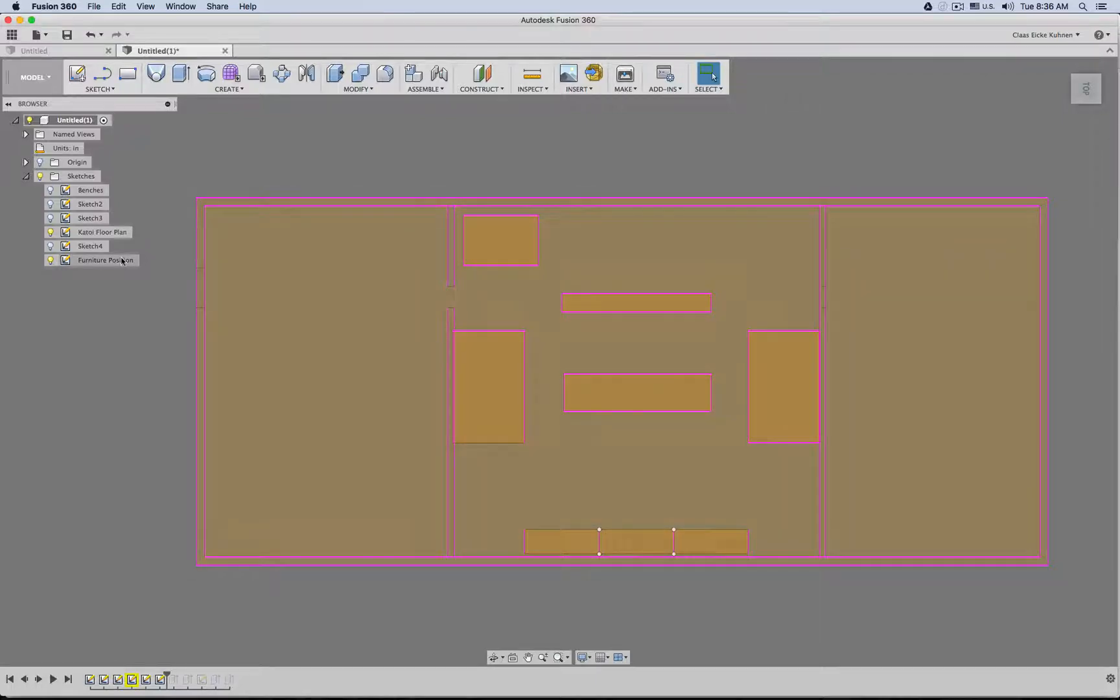
# Open the Furniture Position sketch for editing and shift the small rectangle near the middle room's upper wall, nudging its width dimension.
pyautogui.doubleClick(67, 261)
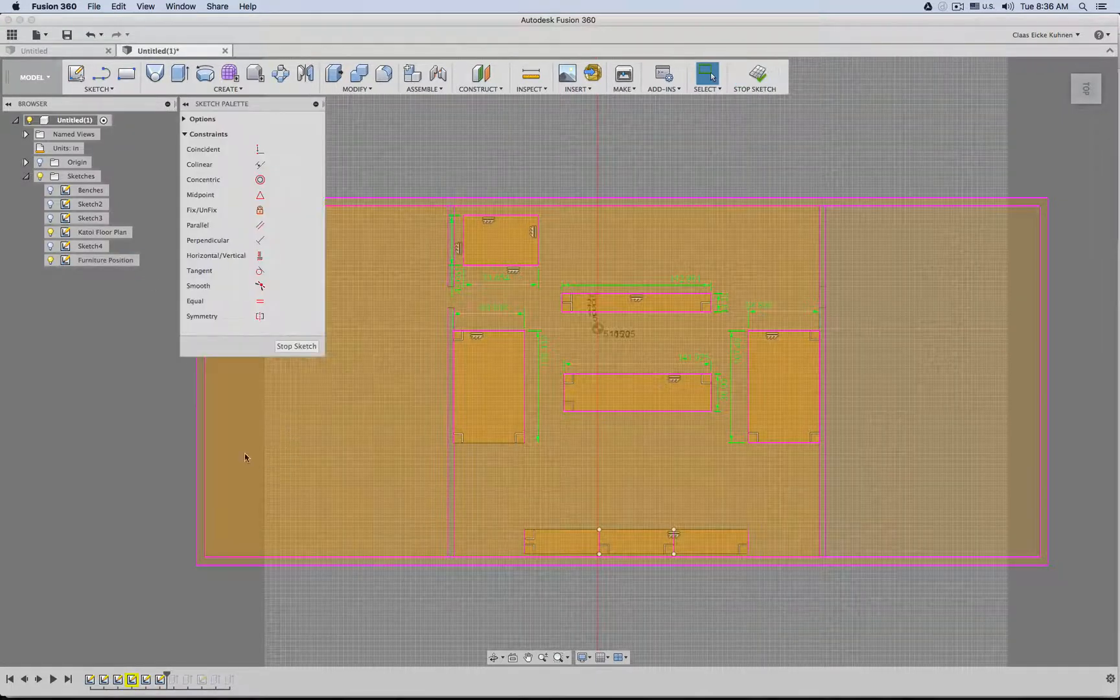
pyautogui.scroll(5, 488, 190)
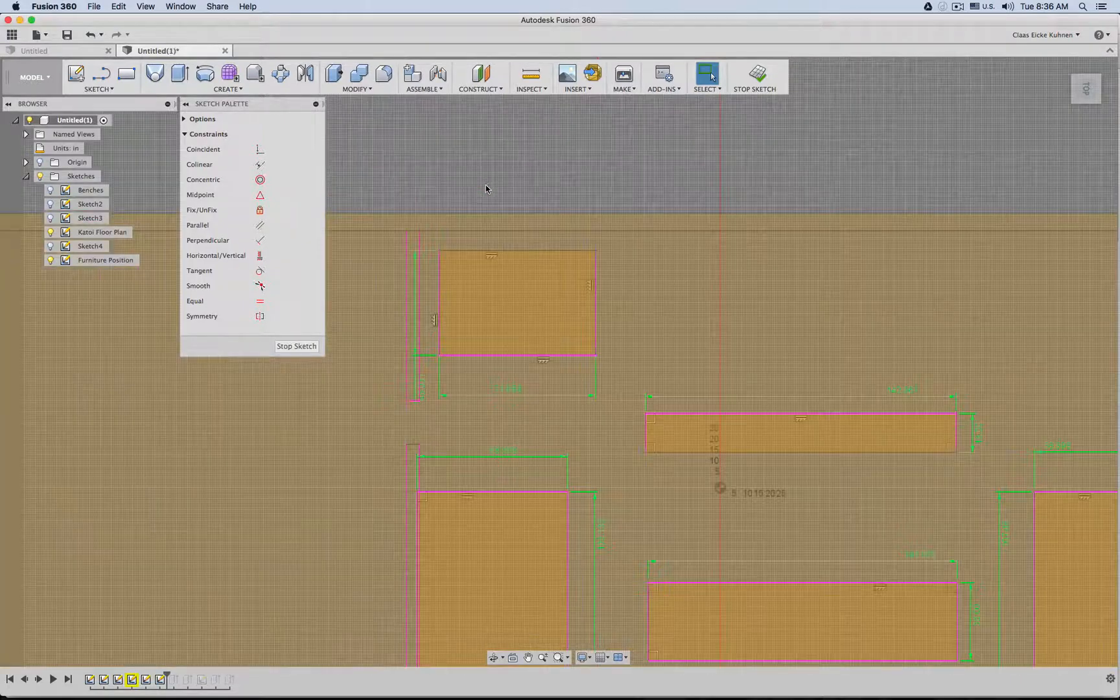
pyautogui.click(487, 267)
pyautogui.moveTo(488, 268)
pyautogui.mouseDown()
pyautogui.moveTo(477, 258)
pyautogui.moveTo(505, 263)
pyautogui.mouseUp()
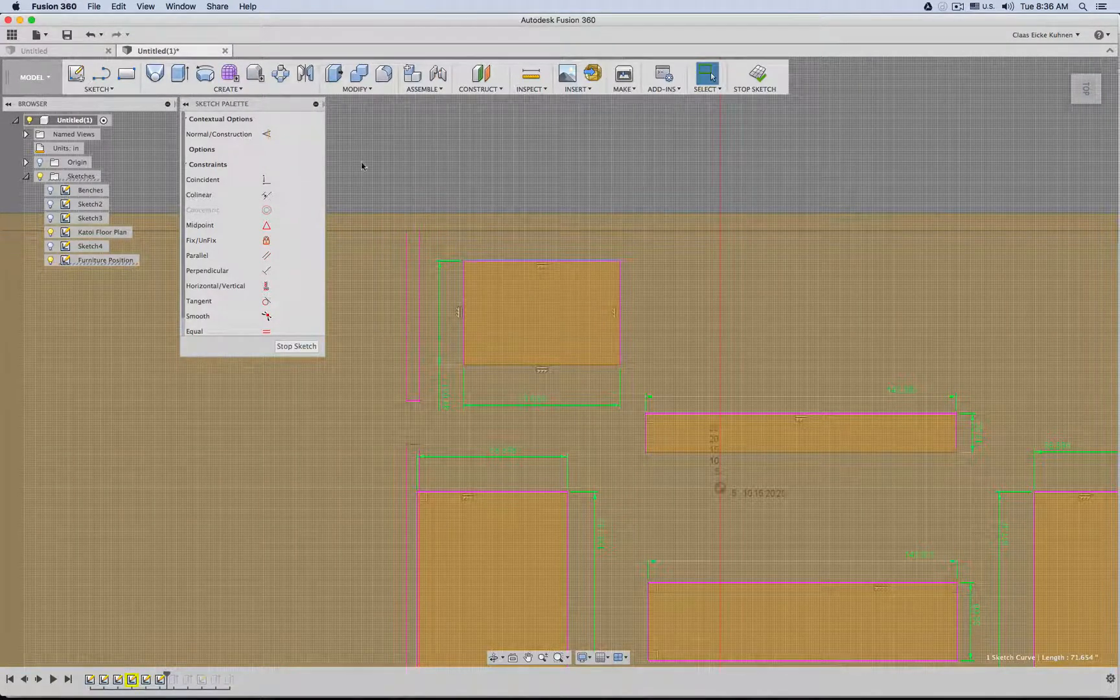
pyautogui.scroll(-3, 467, 195)
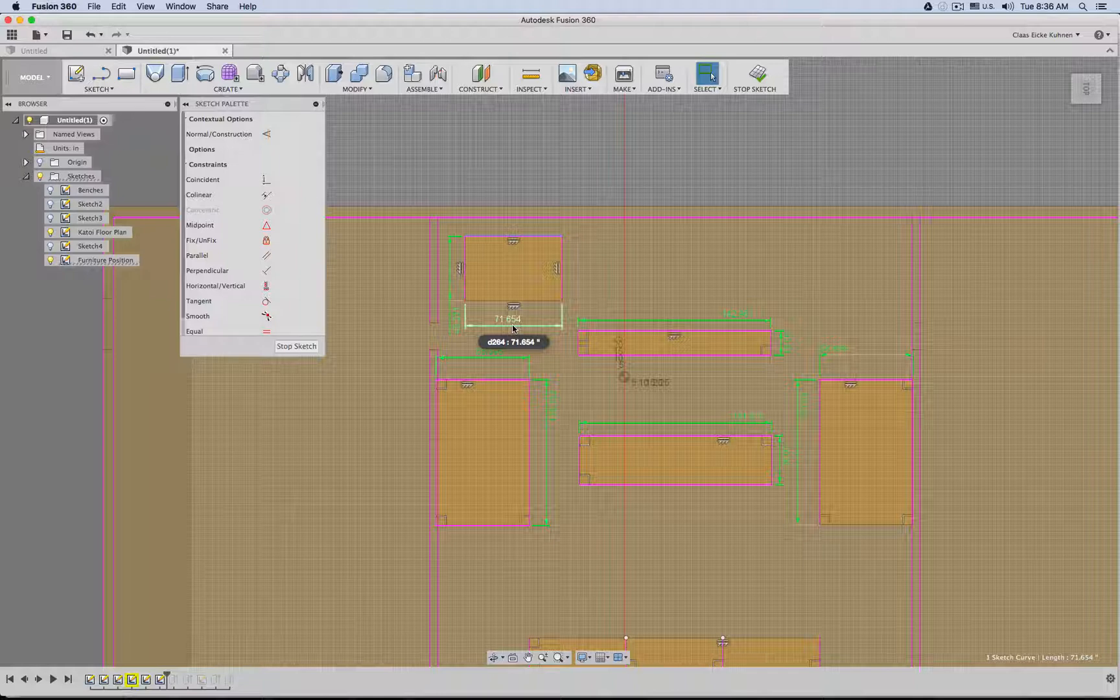
pyautogui.moveTo(512, 326); pyautogui.dragTo(520, 329)
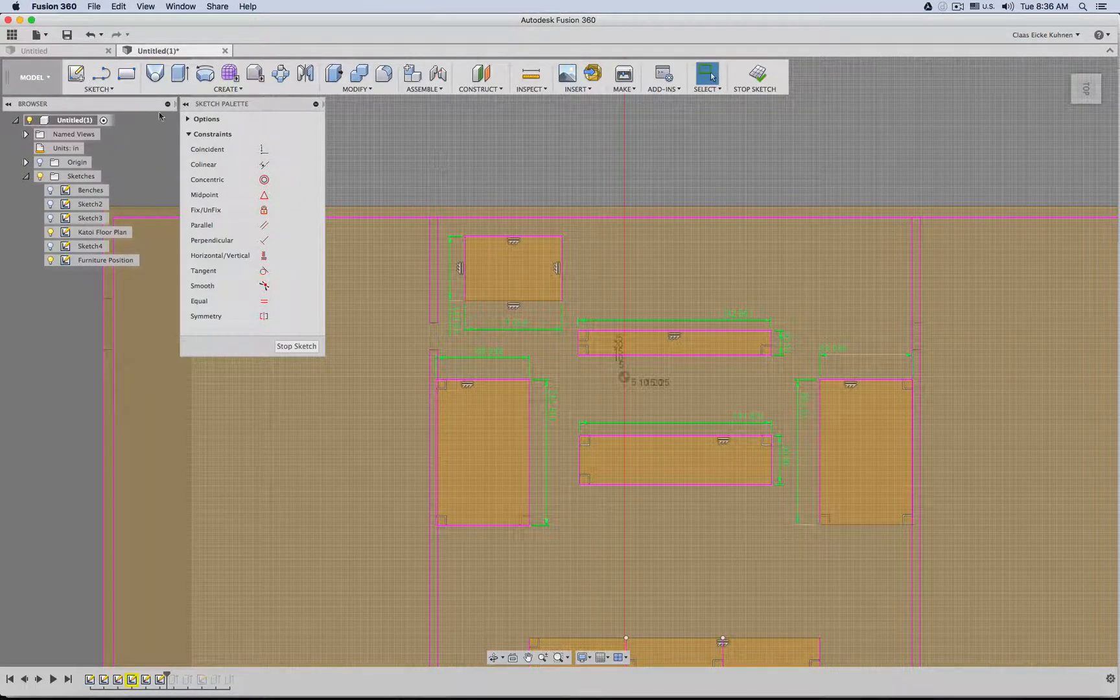
# Create a rectangular pattern of the small upper rectangle's four edges along the wall, with quantity 5 and spacing d264.
pyautogui.click(93, 90)
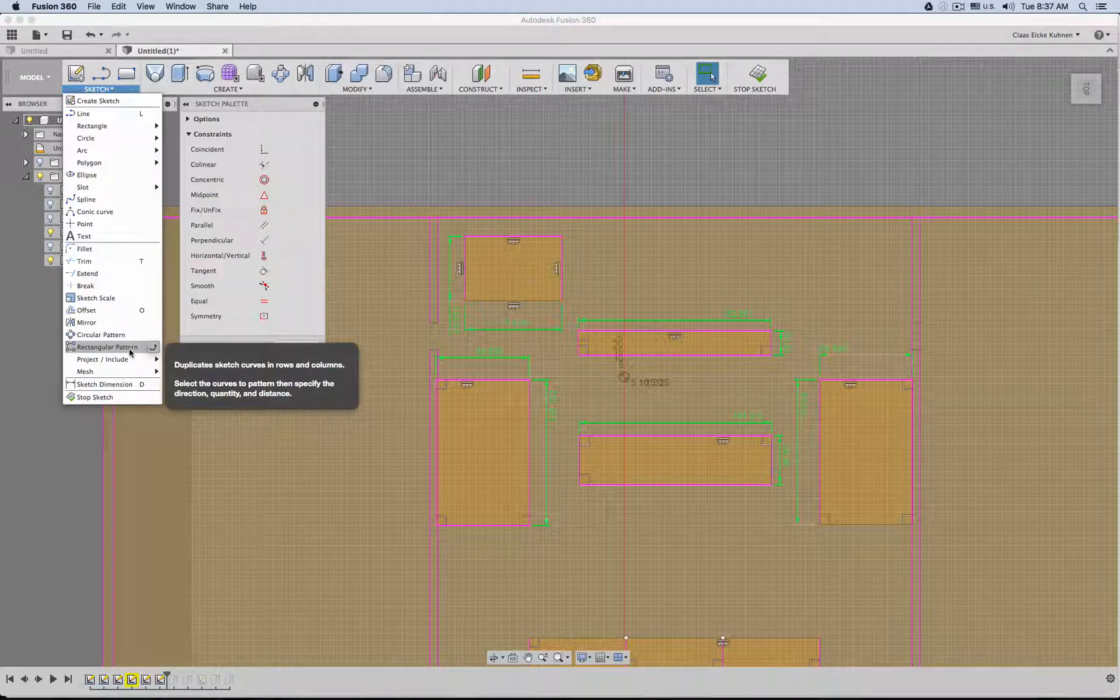
pyautogui.click(130, 348)
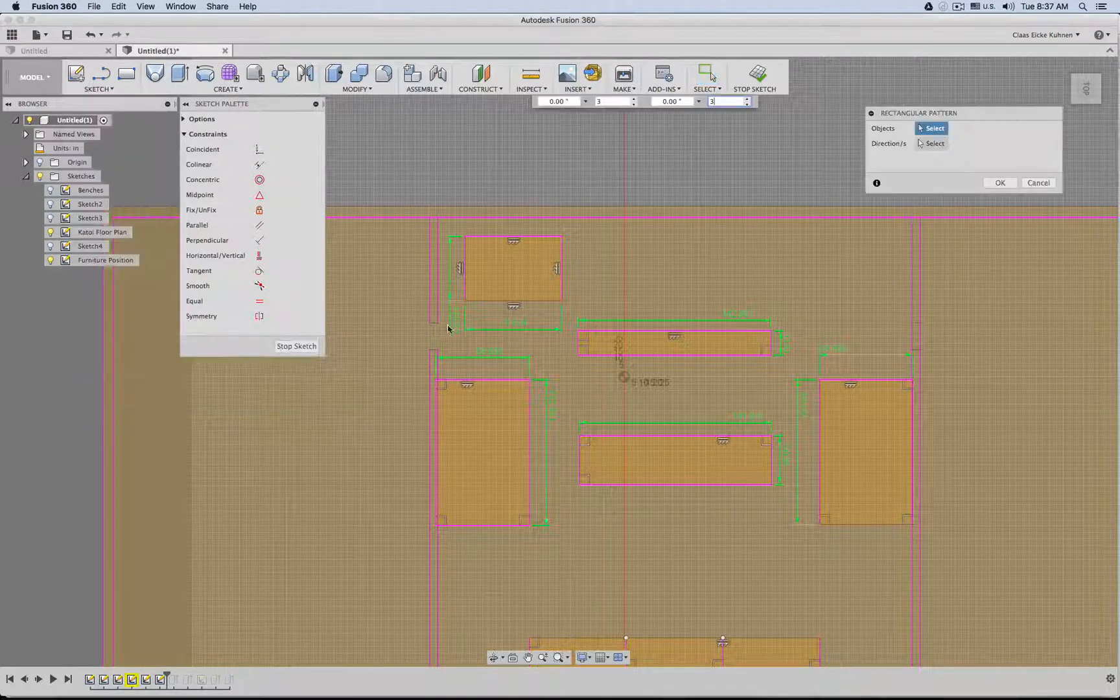
pyautogui.click(477, 237)
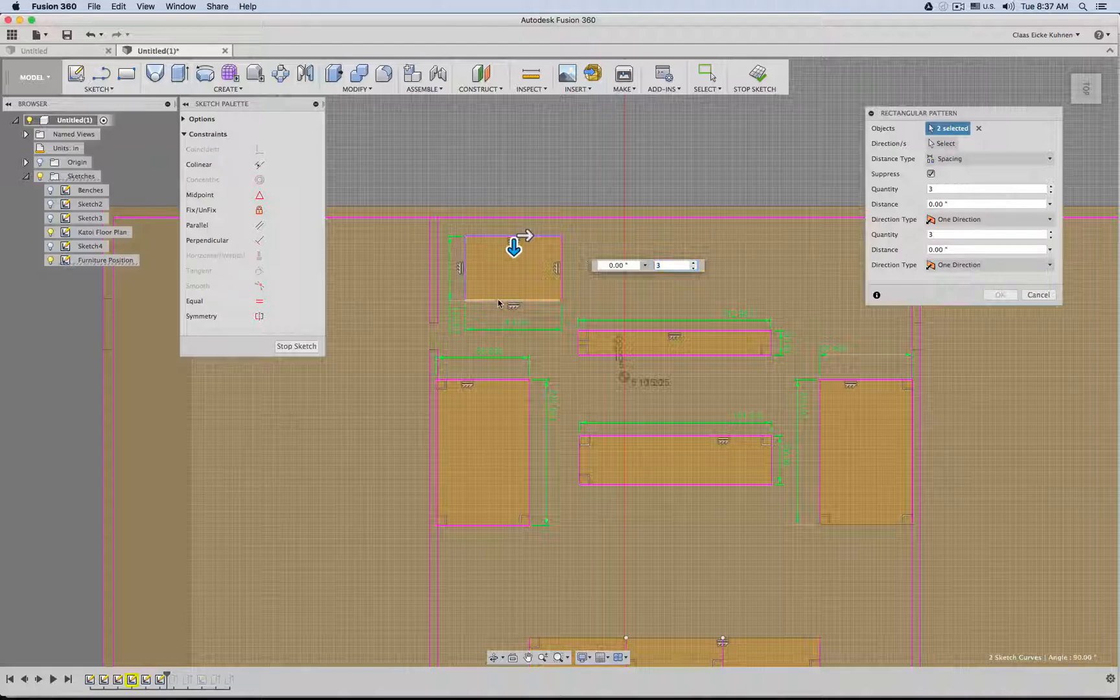
pyautogui.click(561, 259)
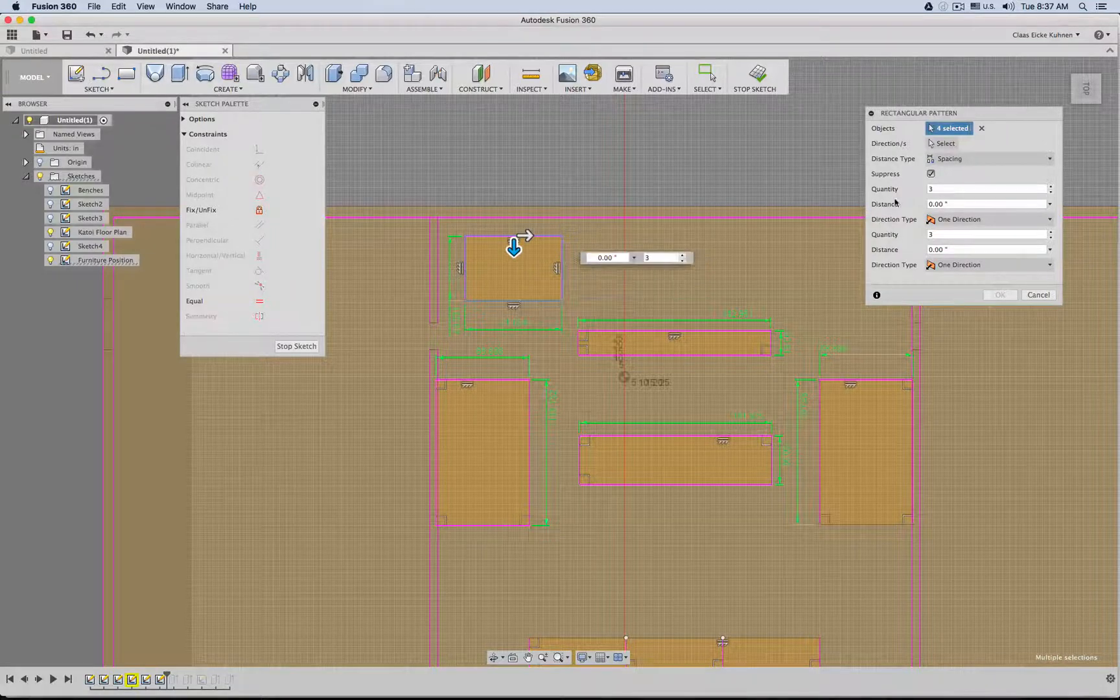
pyautogui.click(961, 162)
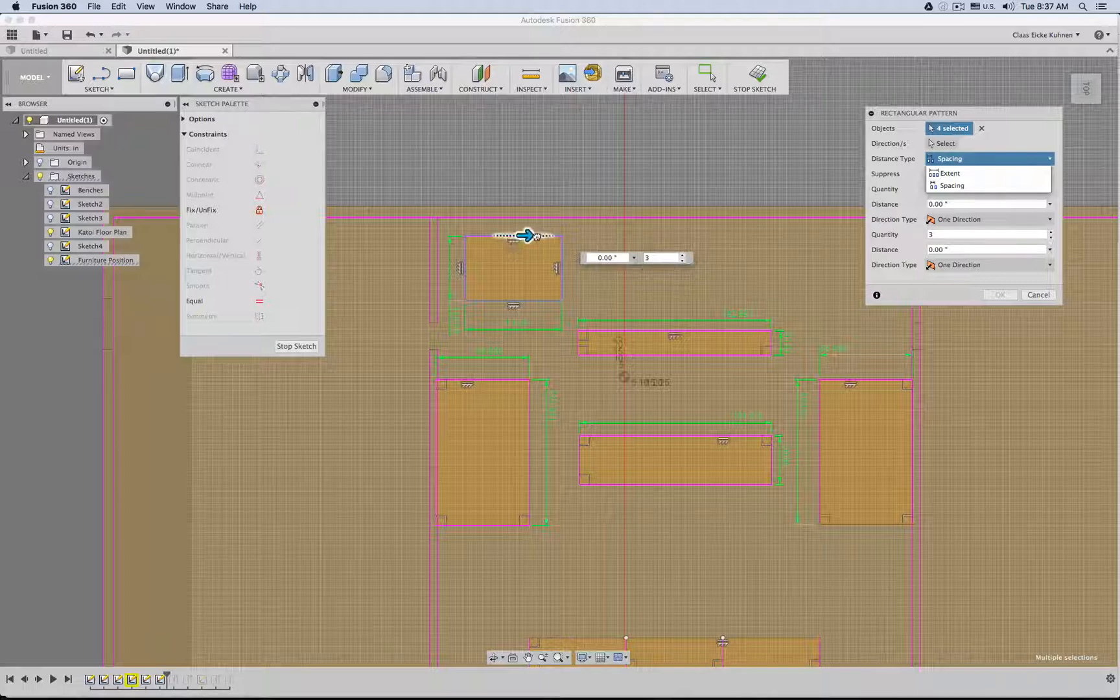
pyautogui.moveTo(527, 236); pyautogui.dragTo(677, 239)
pyautogui.click(819, 263)
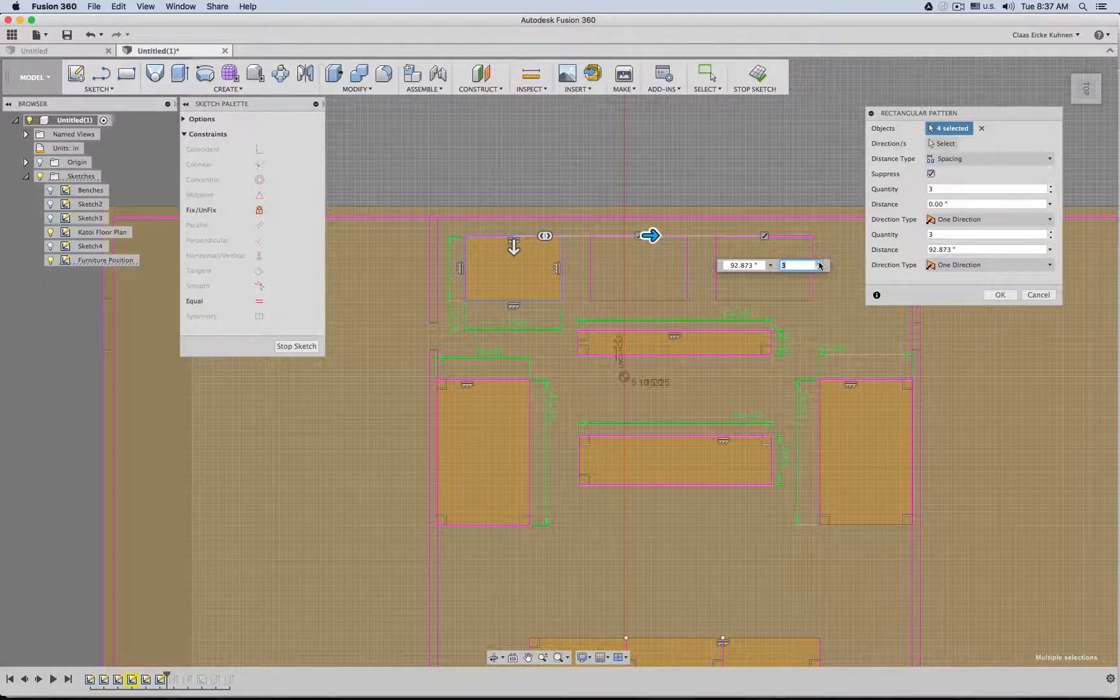
pyautogui.moveTo(759, 265); pyautogui.dragTo(714, 269)
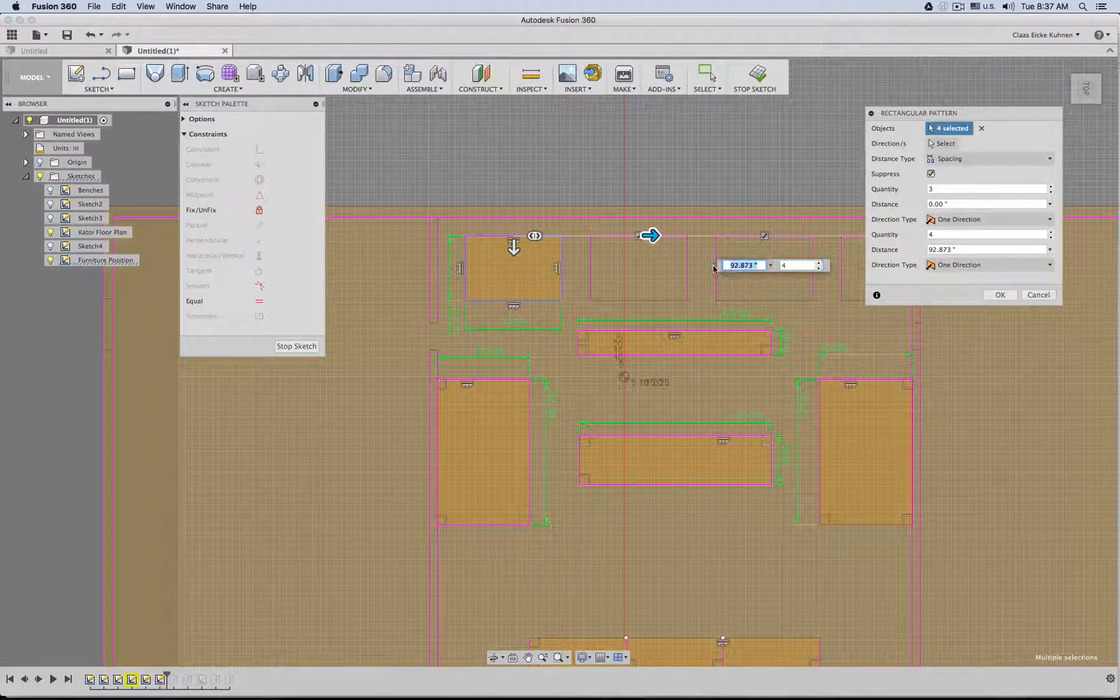
pyautogui.write('d264')
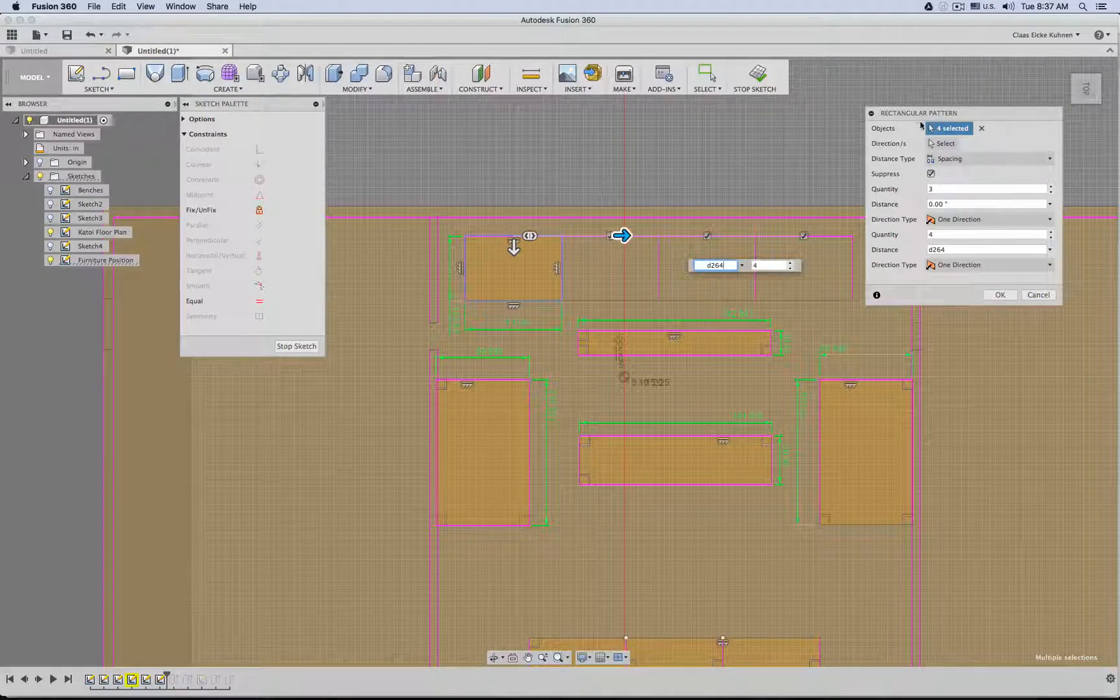
pyautogui.click(790, 262)
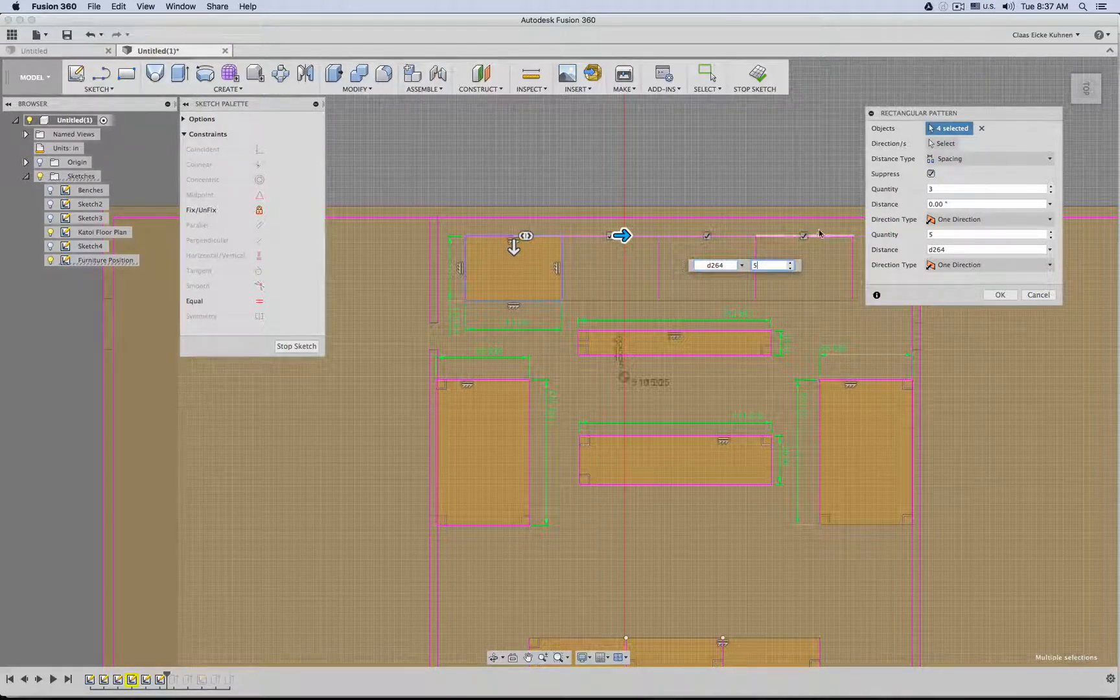
pyautogui.click(1001, 295)
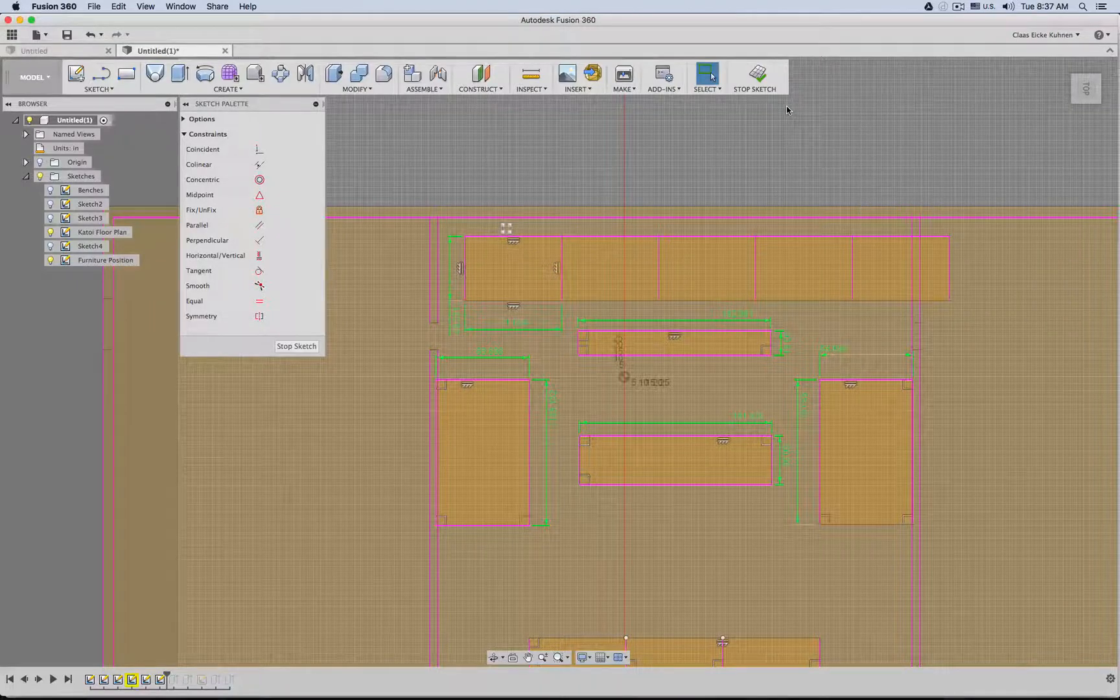
# Turn off "Allow 3D sketching of lines and splines" in the Design preferences and apply the change.
pyautogui.click(1056, 36)
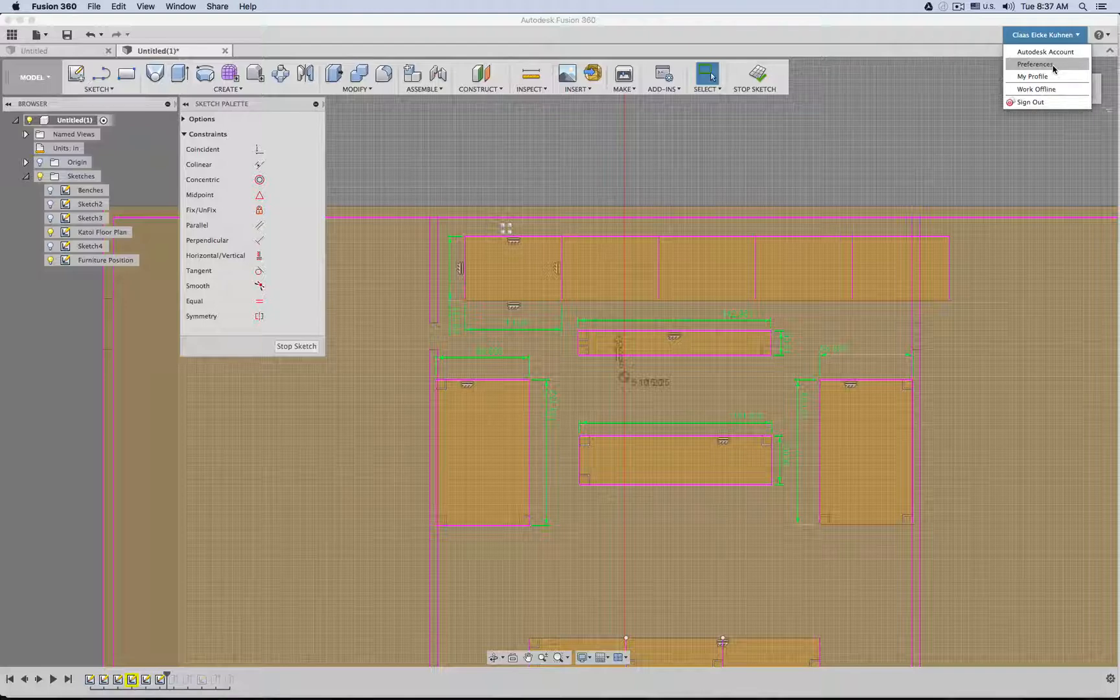
pyautogui.click(1054, 66)
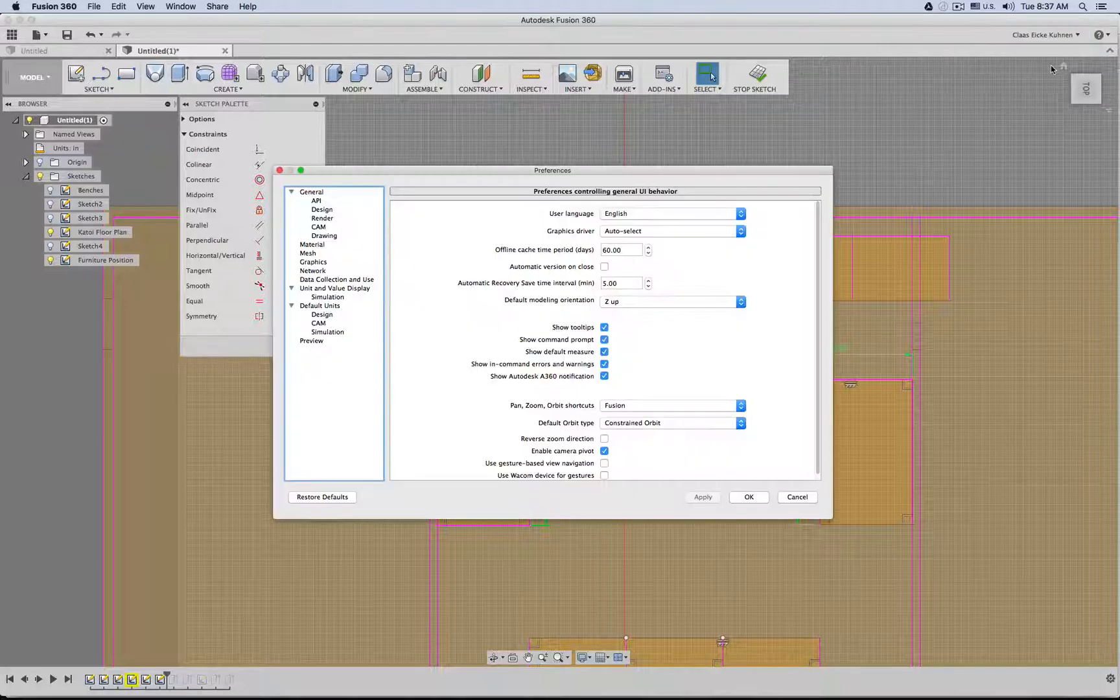
pyautogui.click(332, 211)
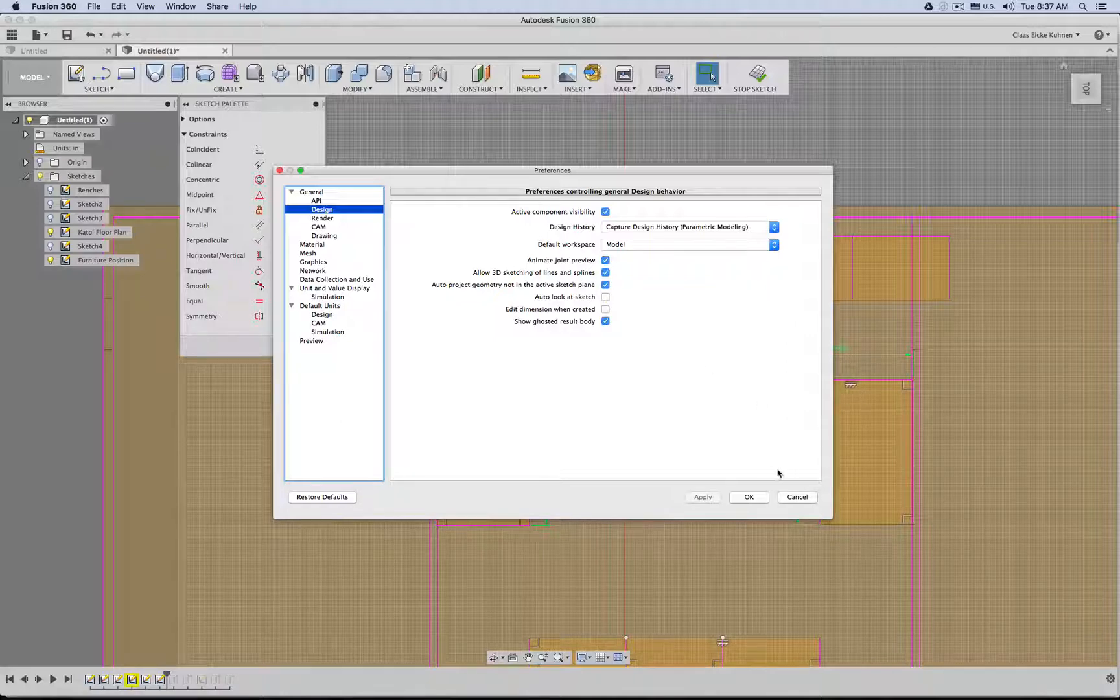
pyautogui.moveTo(737, 180); pyautogui.dragTo(792, 385)
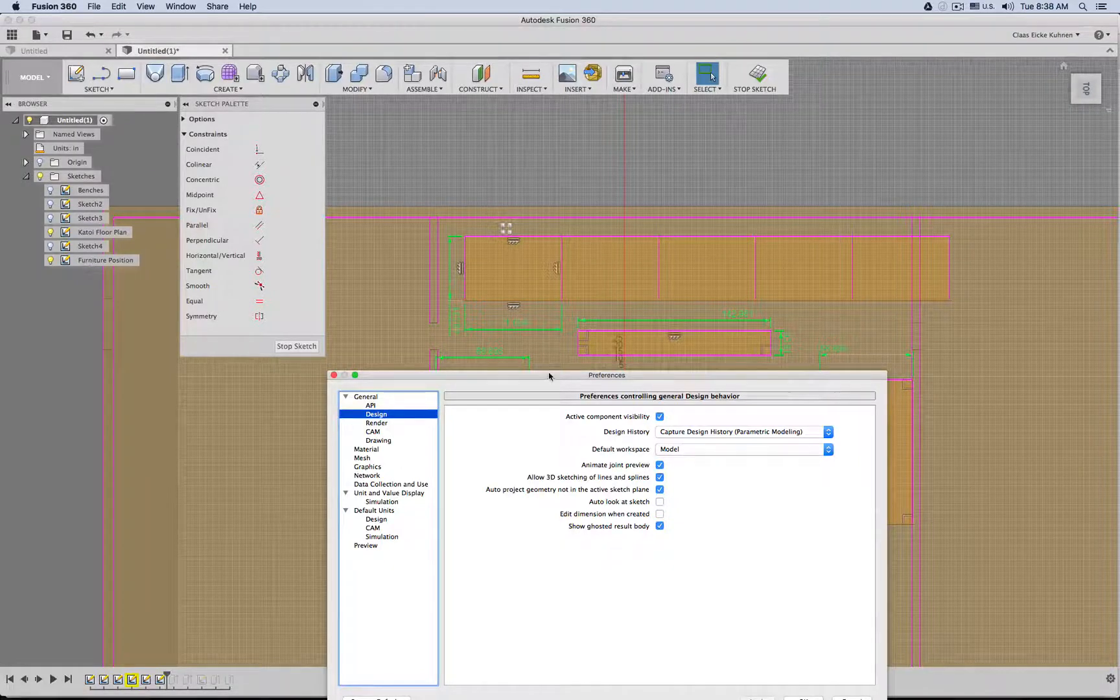
pyautogui.moveTo(549, 376); pyautogui.dragTo(598, 174)
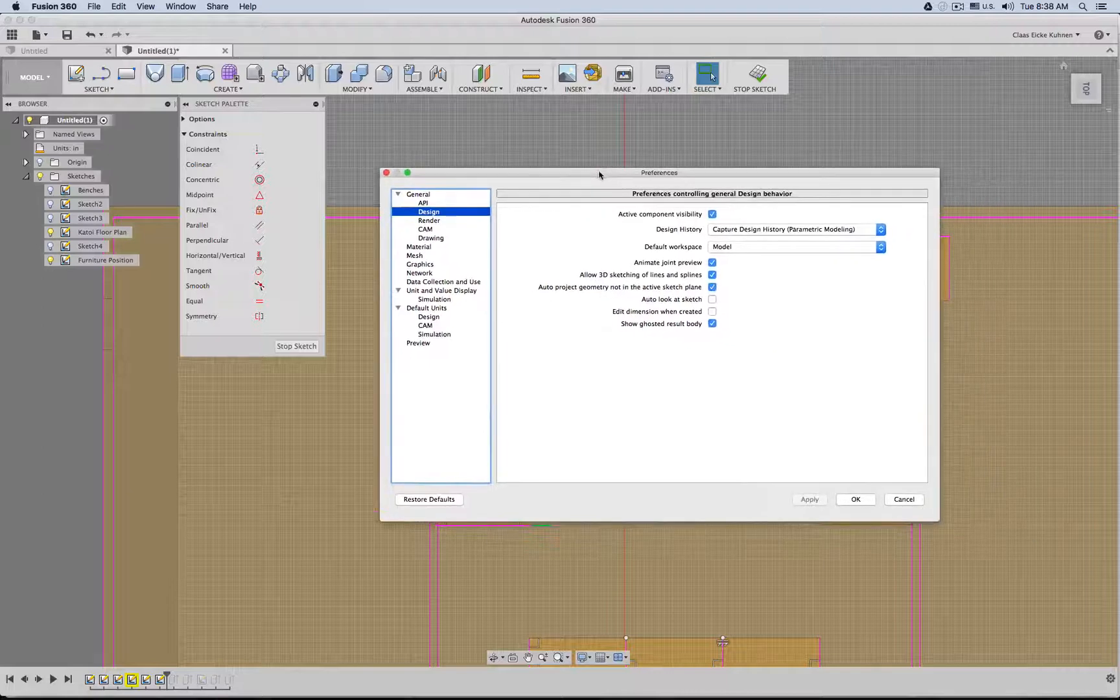
pyautogui.click(712, 275)
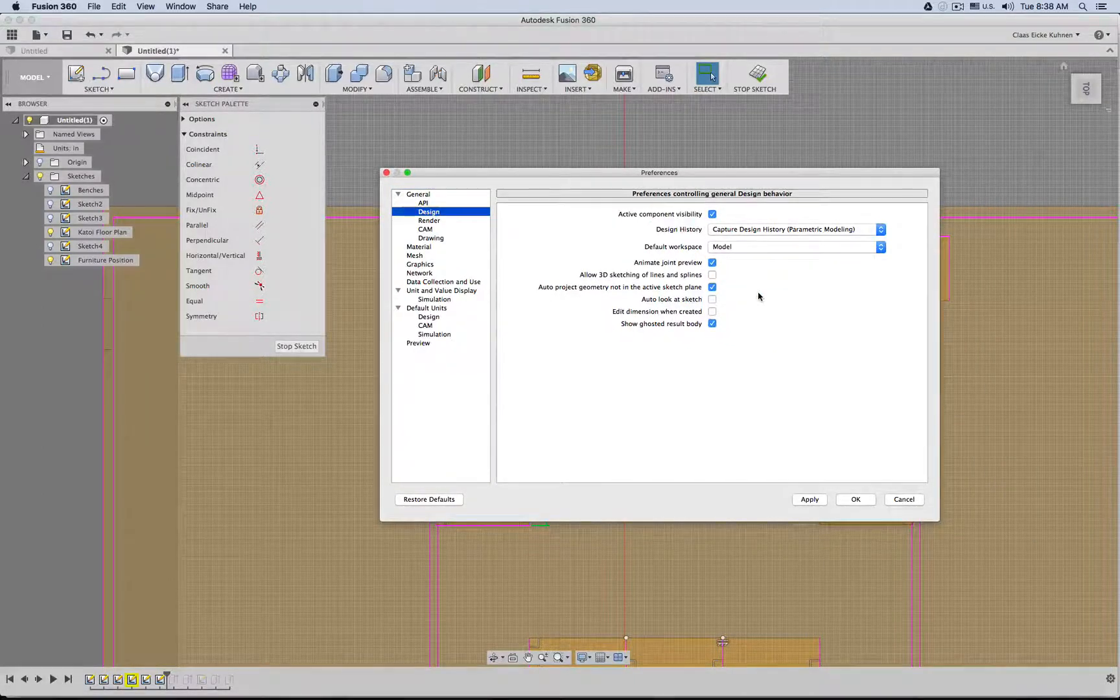
pyautogui.click(807, 500)
pyautogui.click(854, 500)
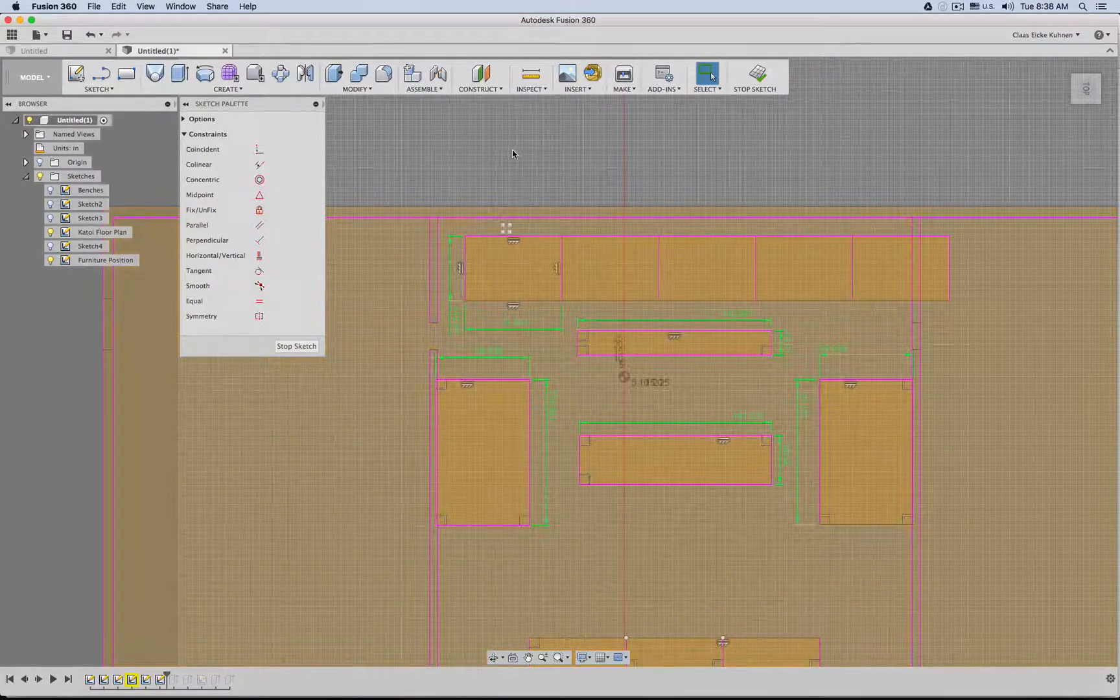
pyautogui.press('m')
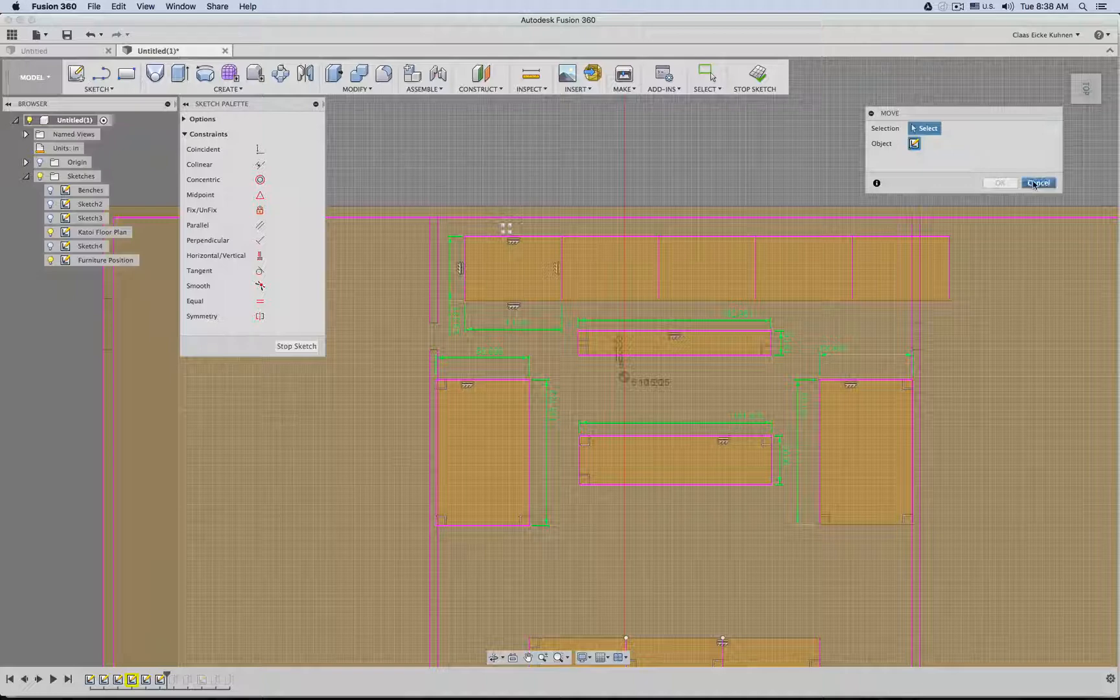
pyautogui.press('Escape')
pyautogui.click(228, 89)
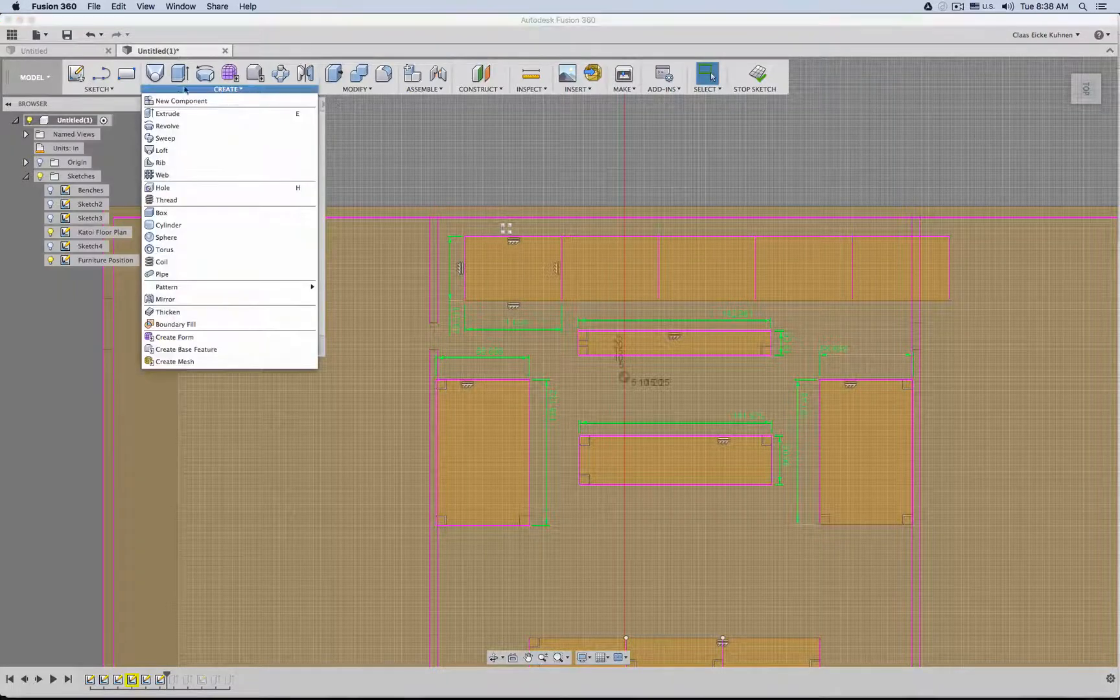
pyautogui.click(111, 90)
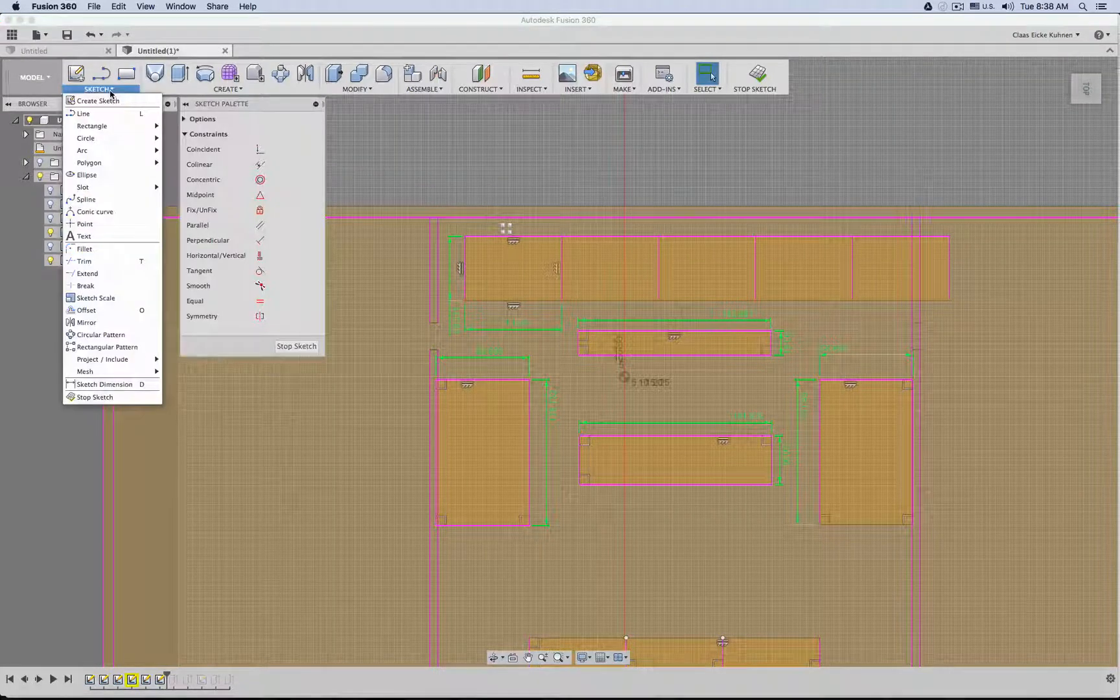
pyautogui.click(356, 89)
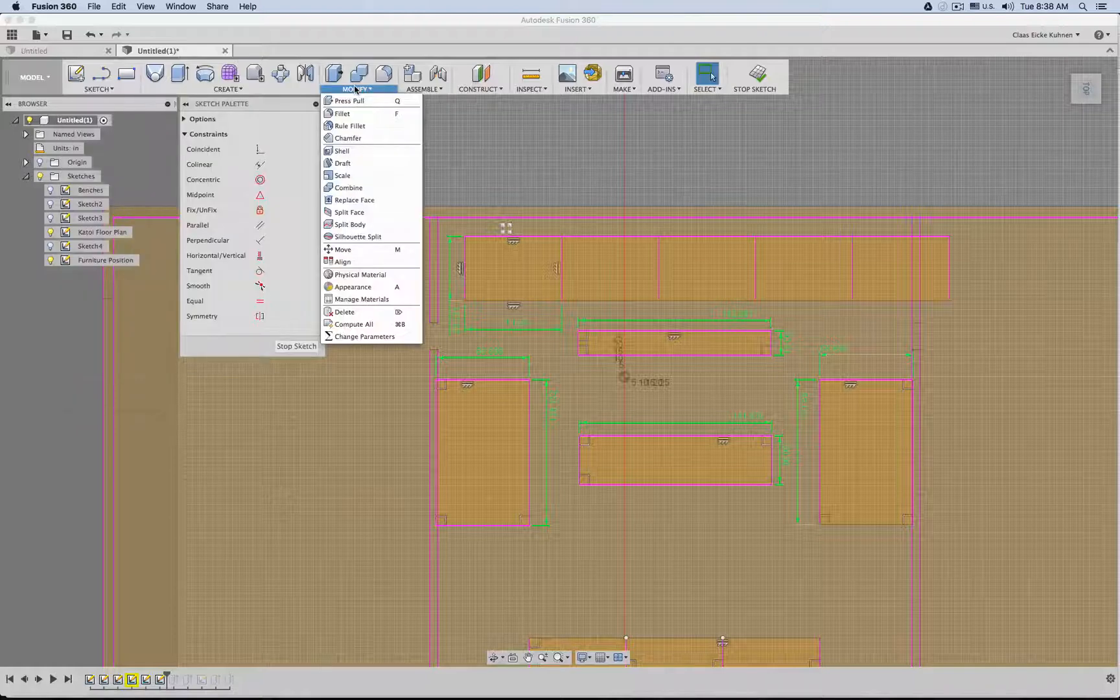
pyautogui.click(111, 90)
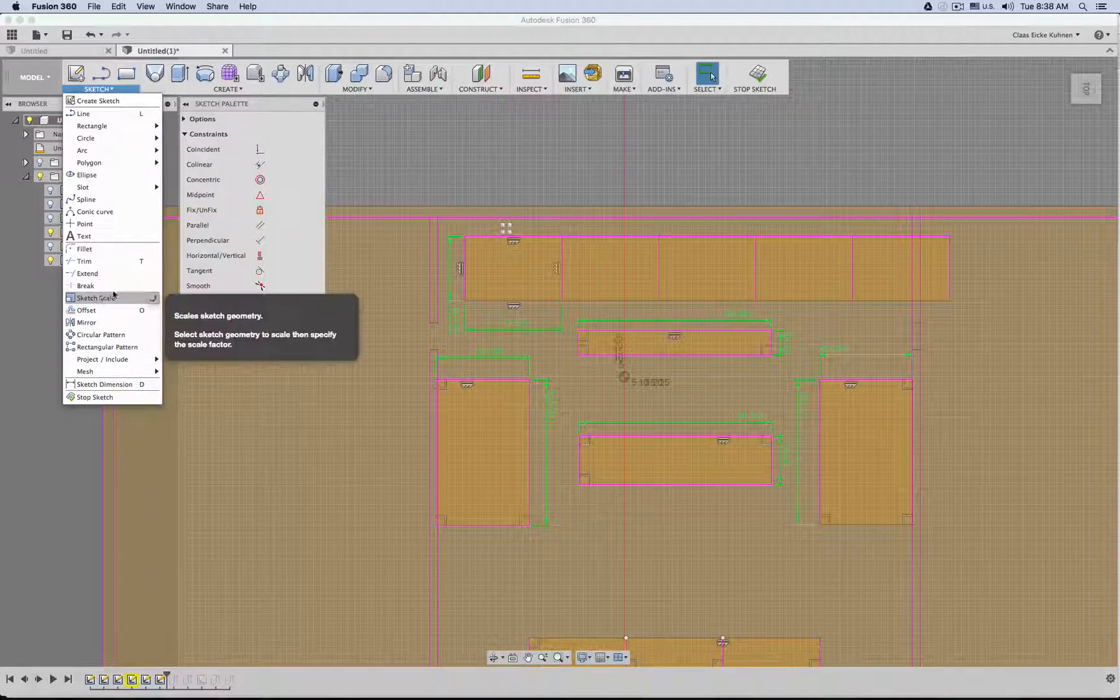
pyautogui.doubleClick(464, 248)
pyautogui.click(455, 187)
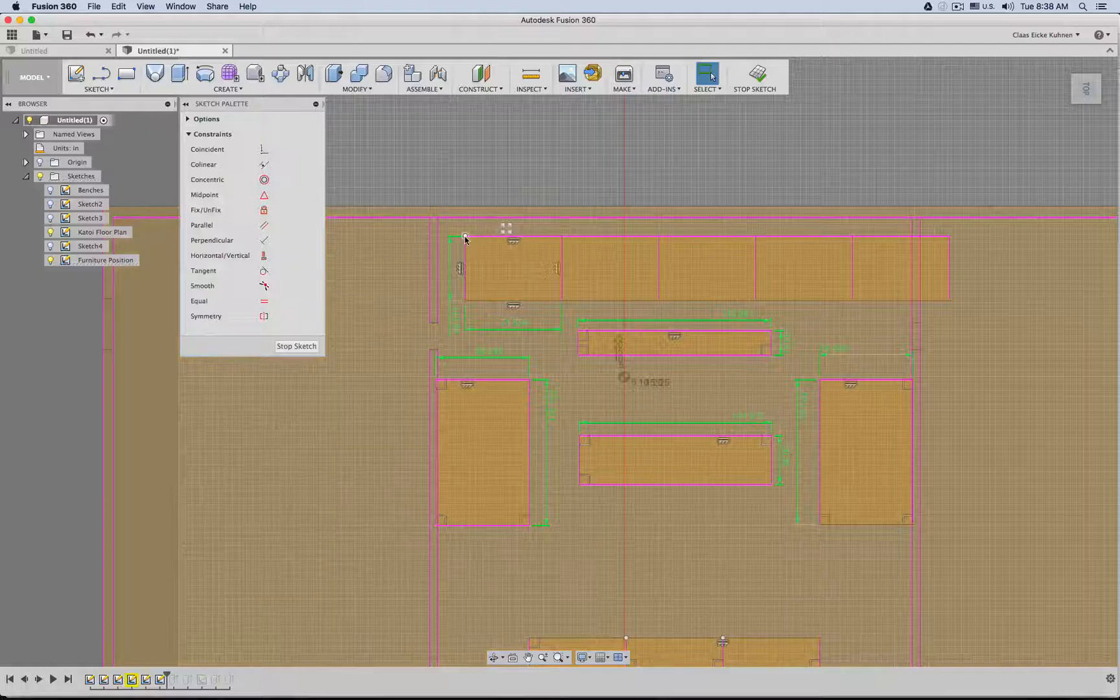
pyautogui.moveTo(464, 237); pyautogui.dragTo(455, 240)
pyautogui.press('m')
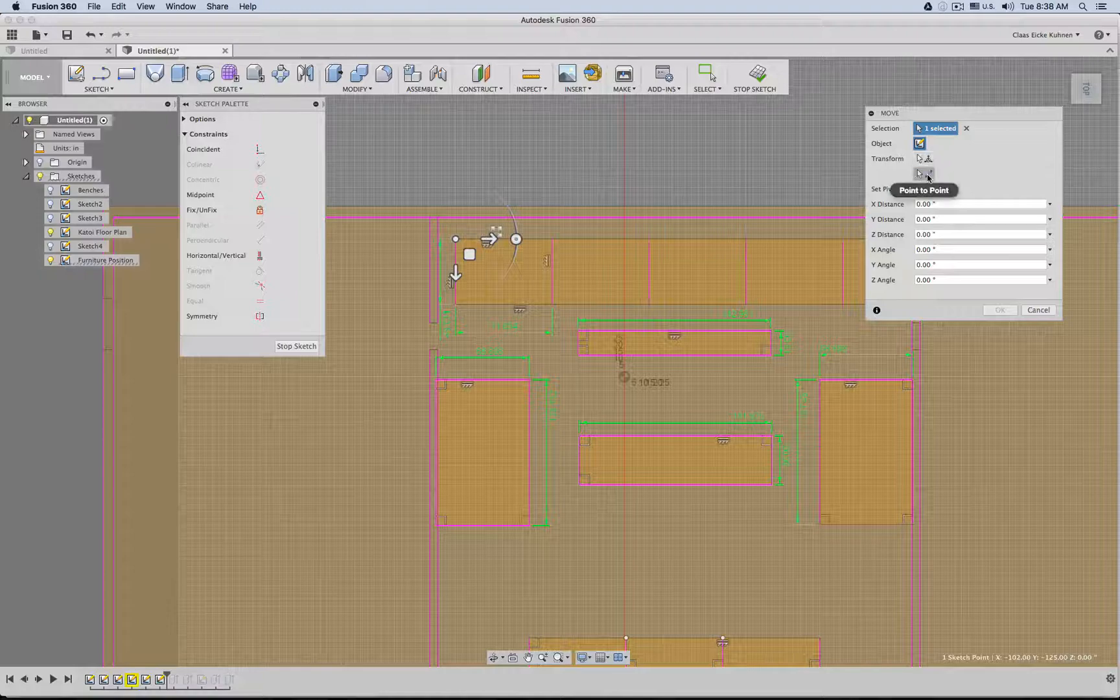
pyautogui.scroll(3, 506, 239)
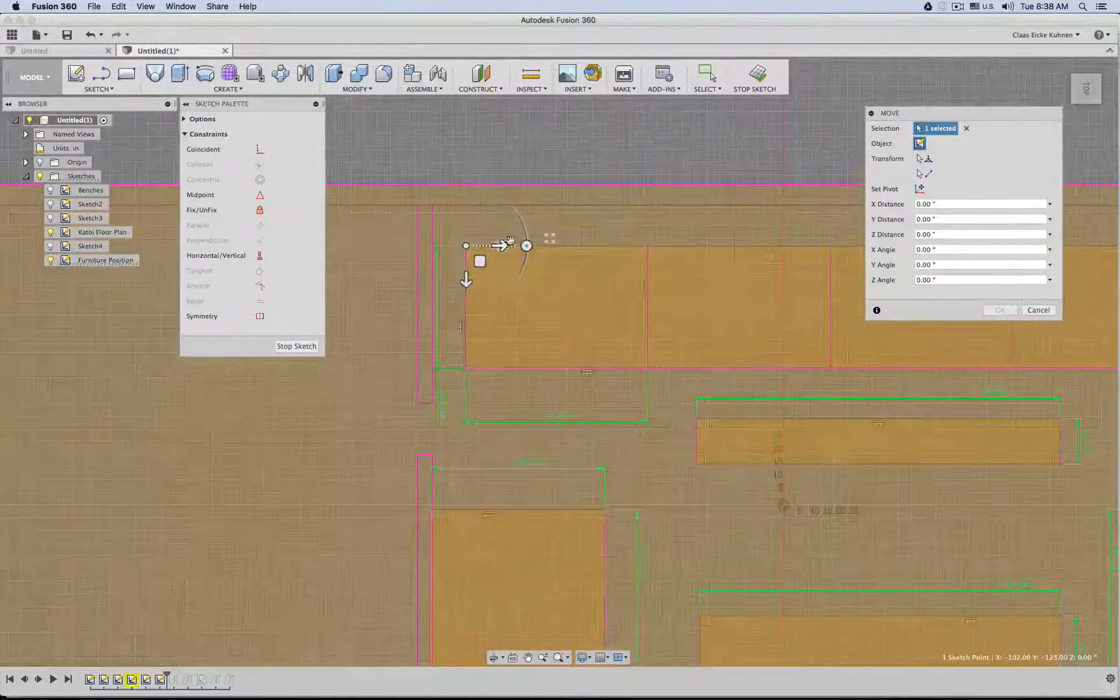
pyautogui.scroll(2, 510, 241)
pyautogui.click(925, 174)
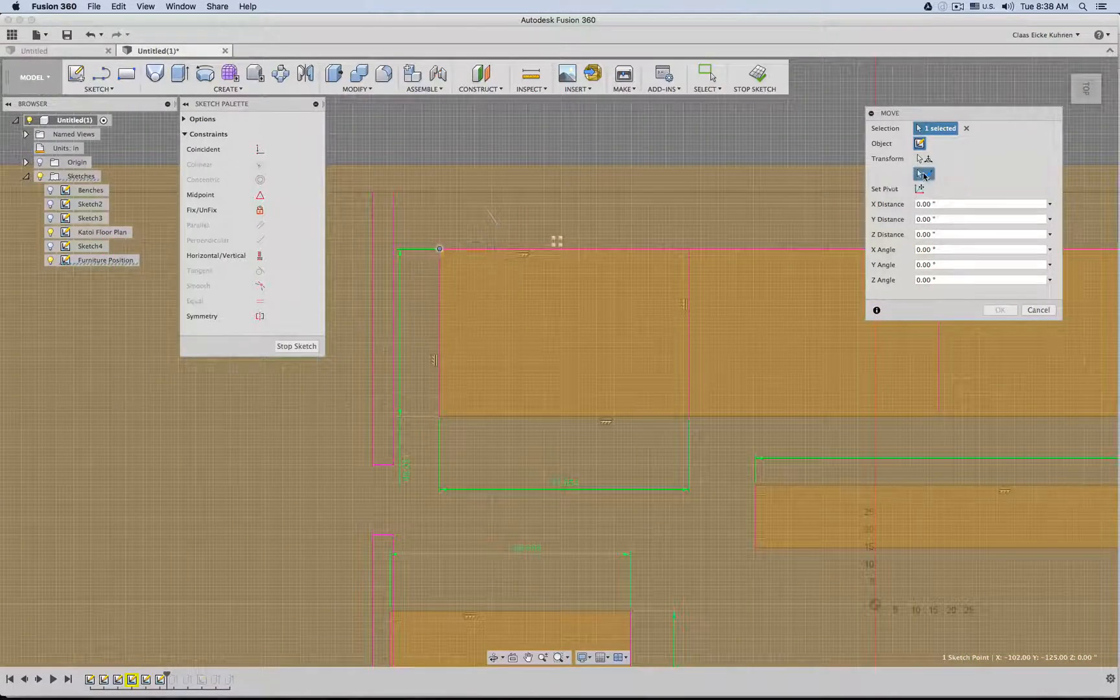
pyautogui.click(440, 249)
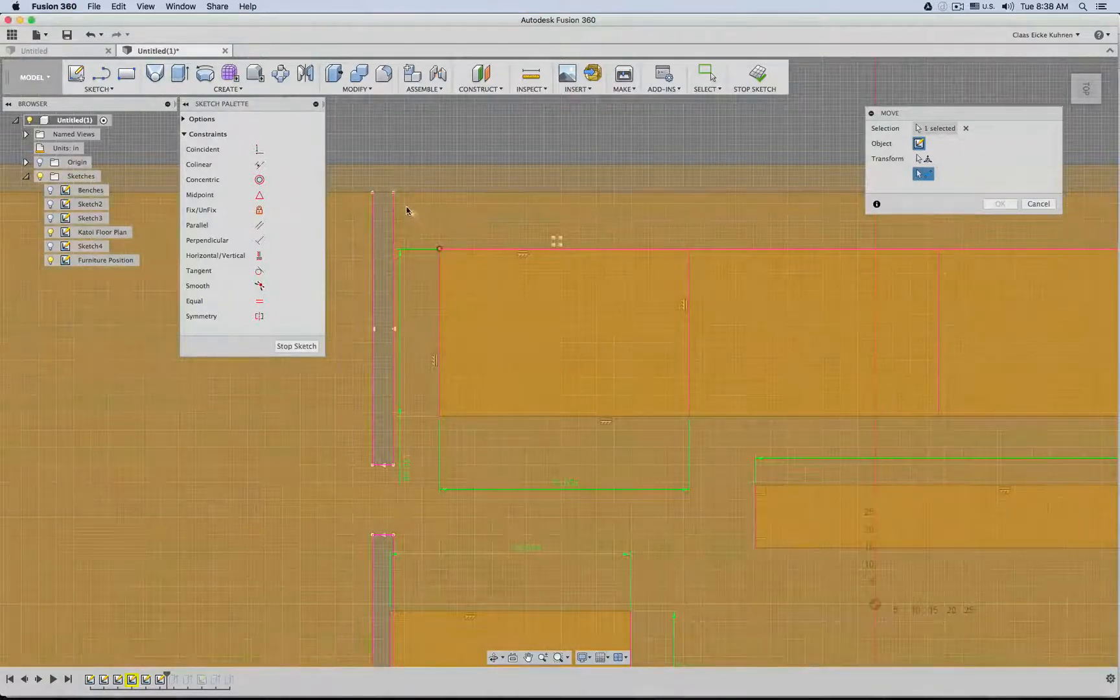
pyautogui.click(393, 192)
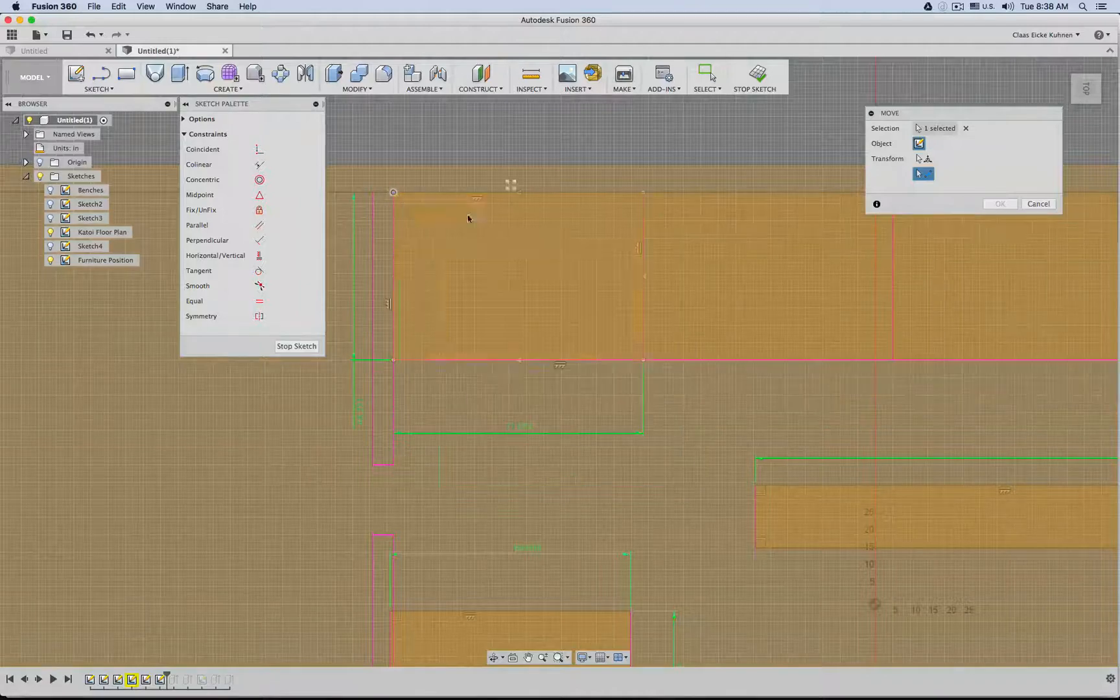
pyautogui.scroll(-6, 495, 267)
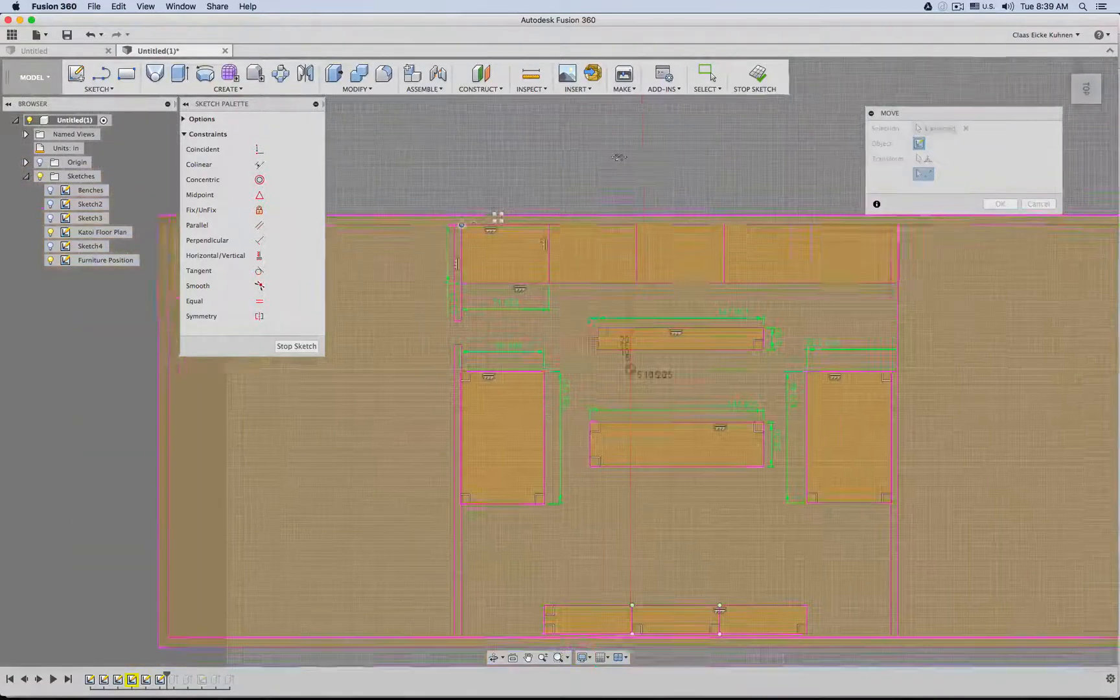
pyautogui.moveTo(619, 157)
pyautogui.mouseDown(button='middle')
pyautogui.moveTo(559, 163)
pyautogui.moveTo(606, 168)
pyautogui.mouseUp(button='middle')
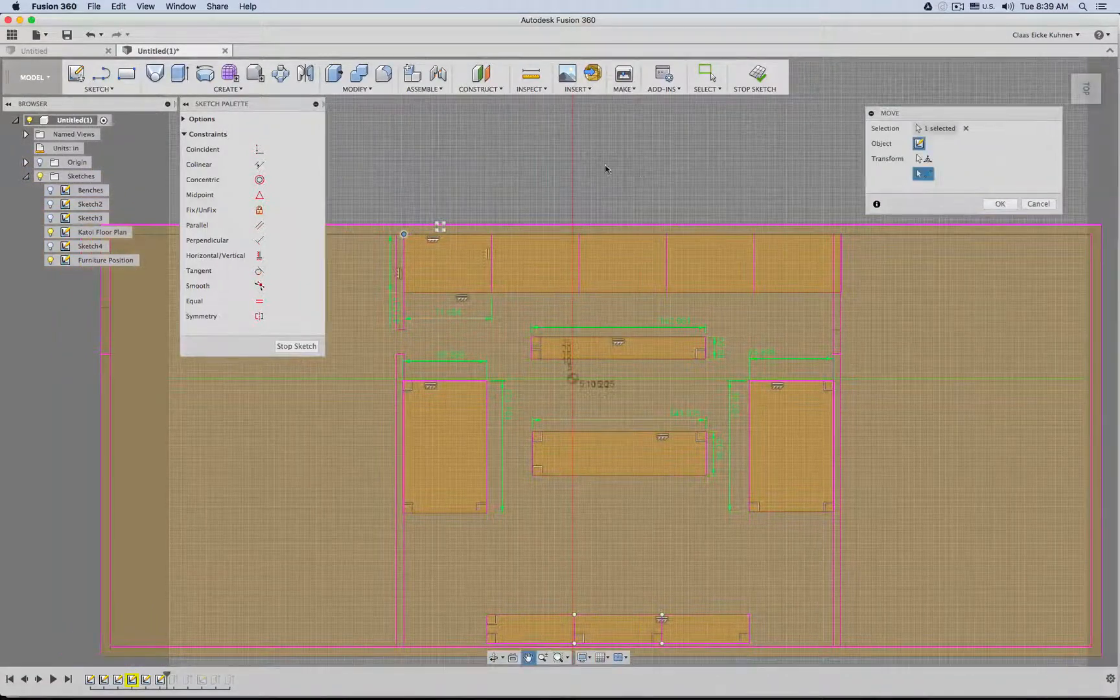
pyautogui.click(1039, 204)
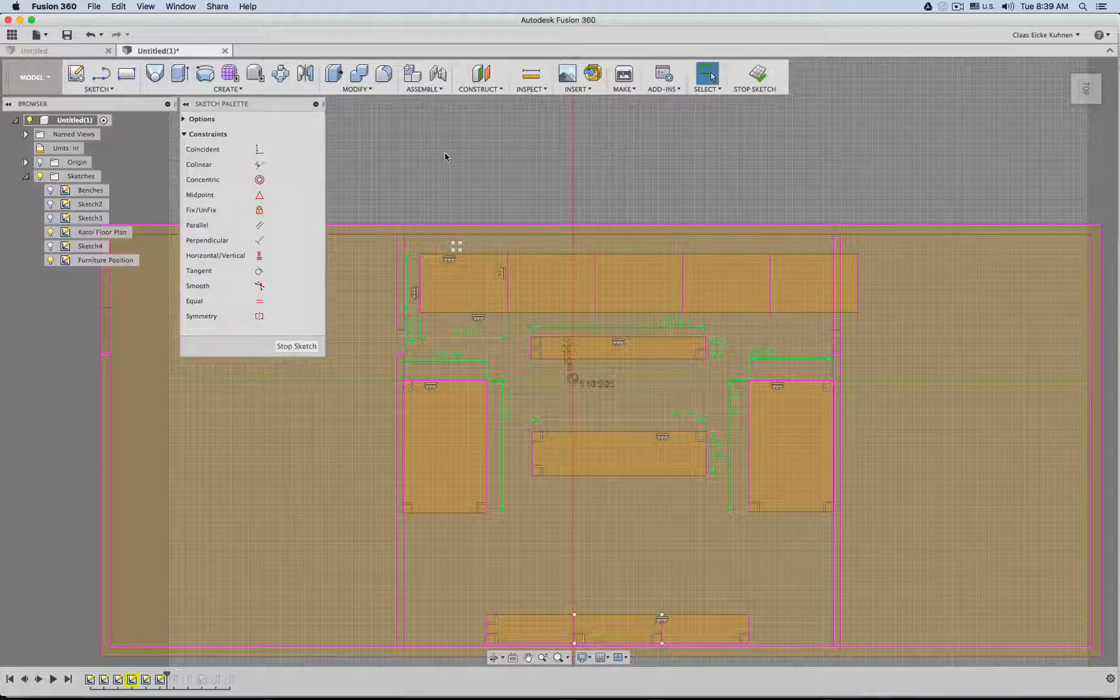
# Move the patterned row point to point, from its upper-left corner to the middle room's upper-left inner wall corner.
pyautogui.press('m')
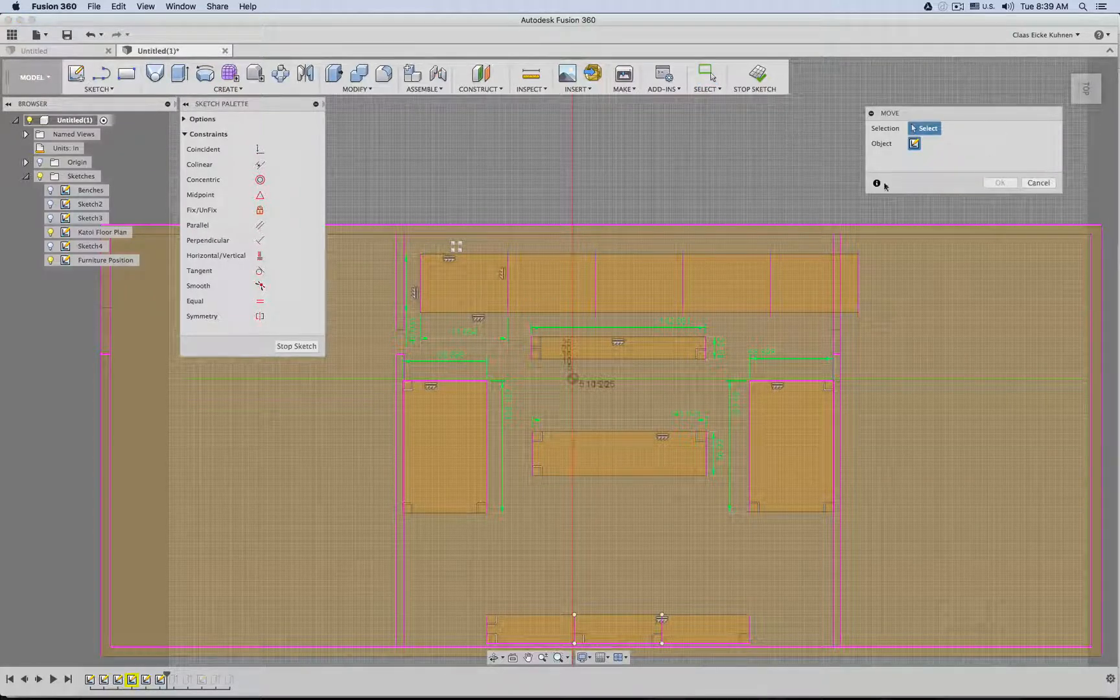
pyautogui.click(423, 254)
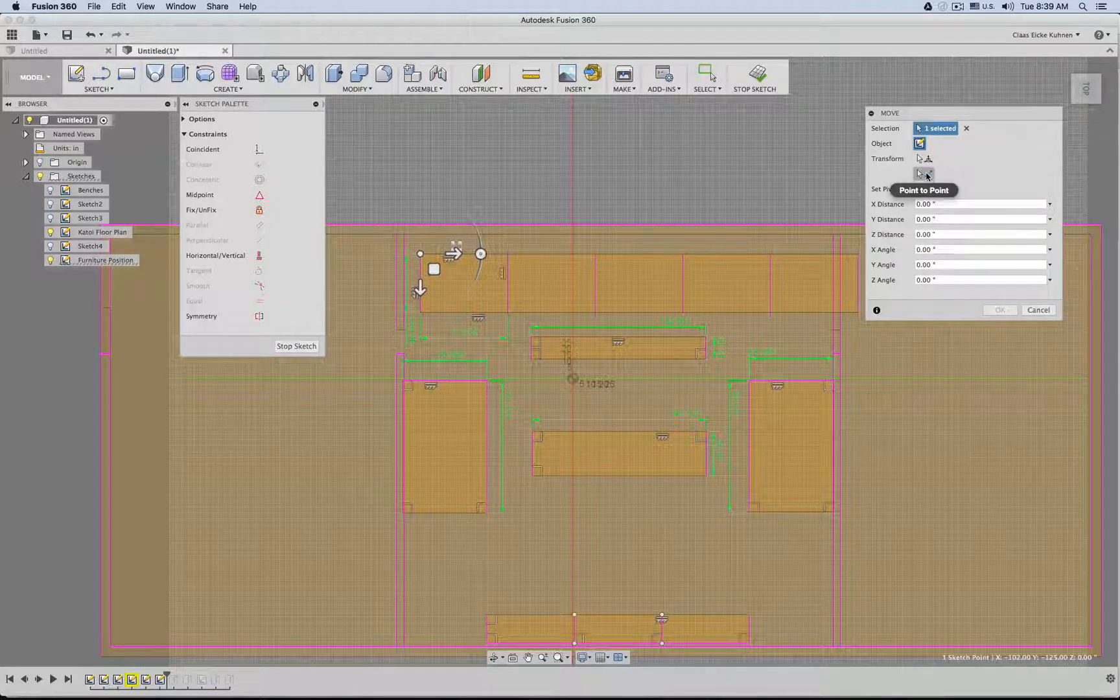
pyautogui.click(925, 174)
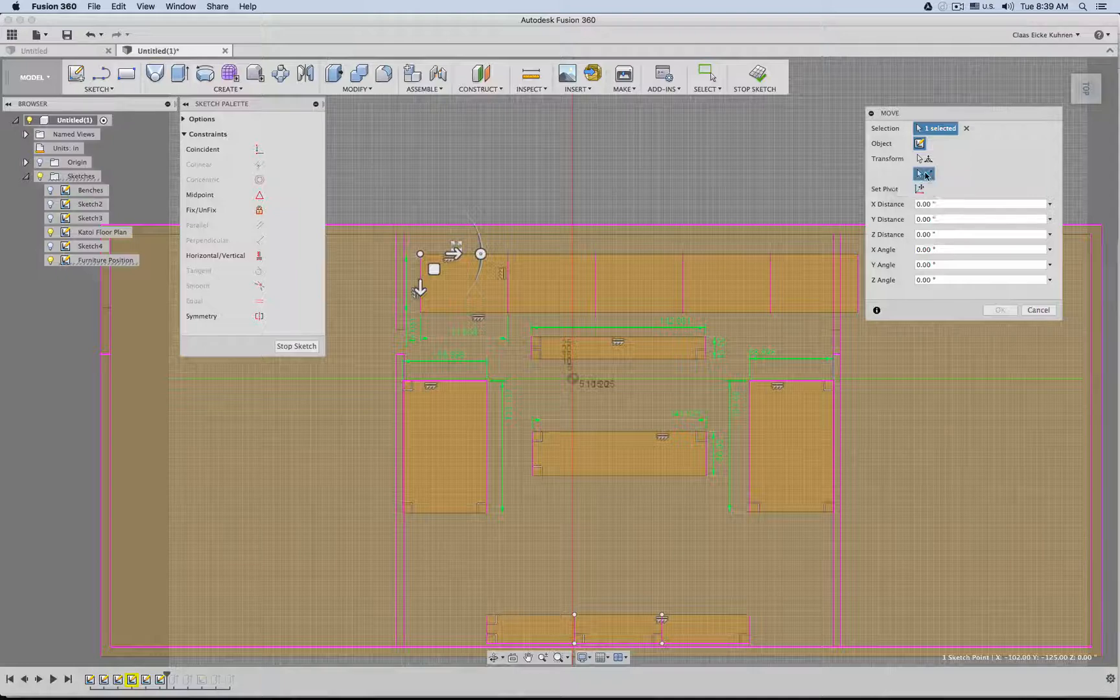
pyautogui.scroll(3, 411, 241)
pyautogui.scroll(2, 411, 241)
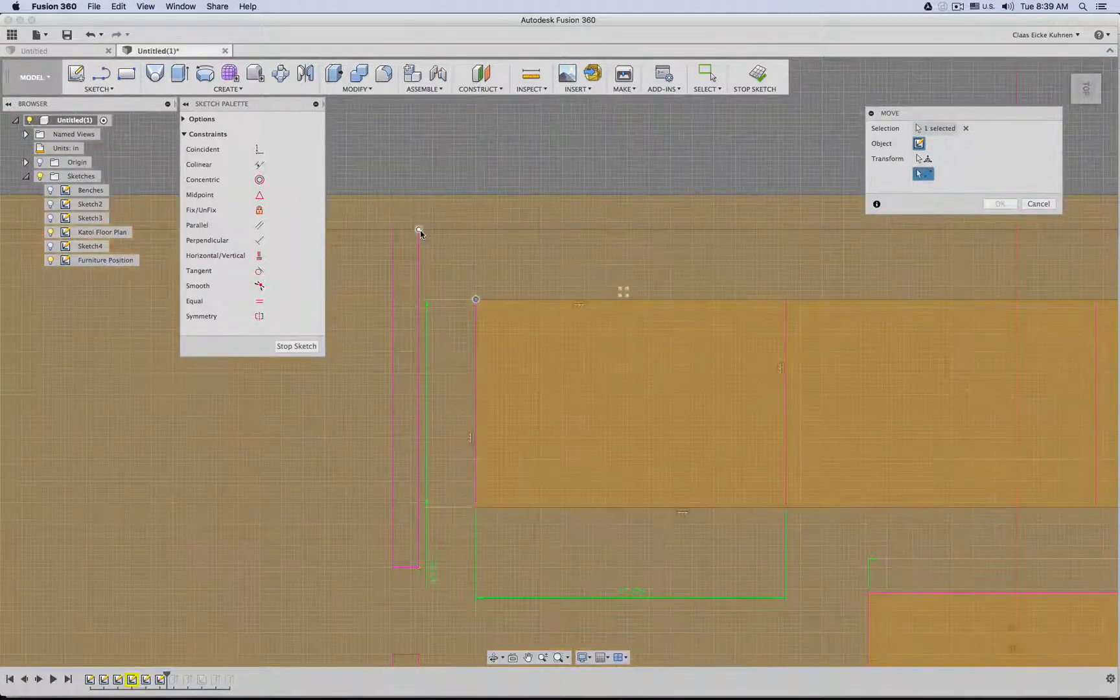
pyautogui.click(476, 299)
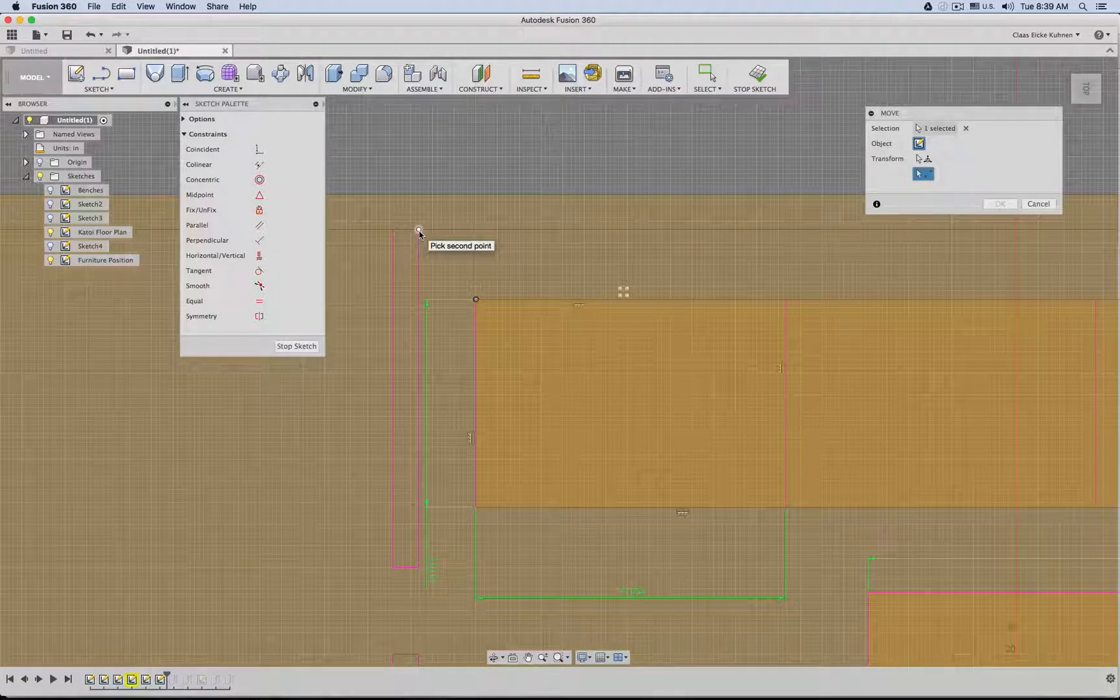
pyautogui.click(418, 231)
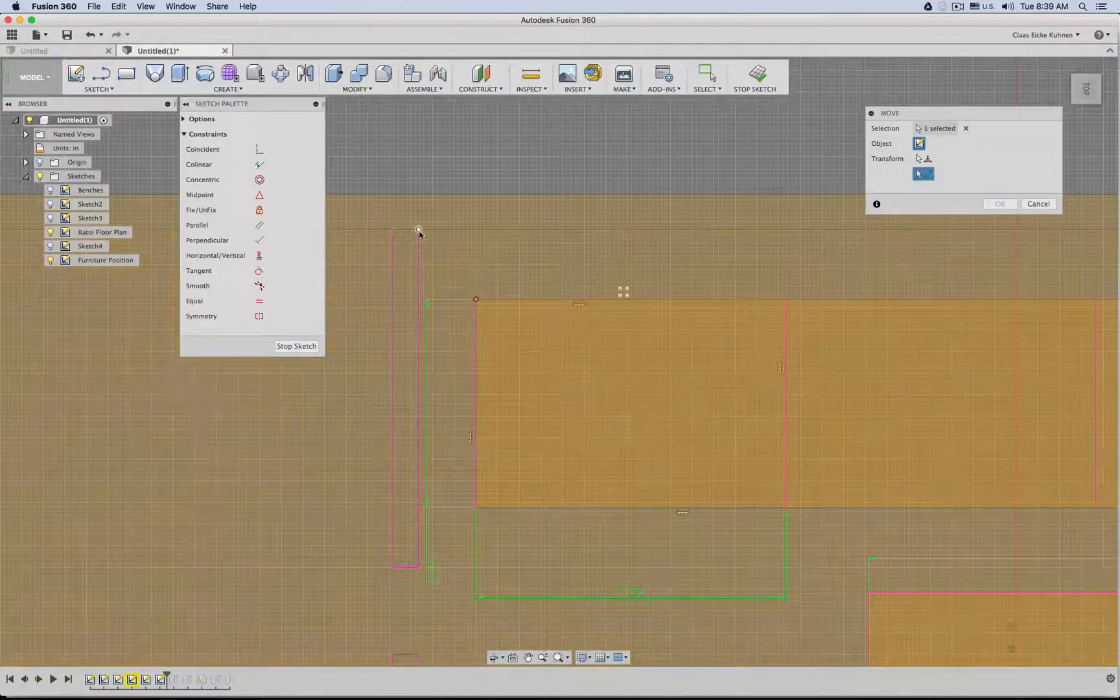
pyautogui.click(418, 231)
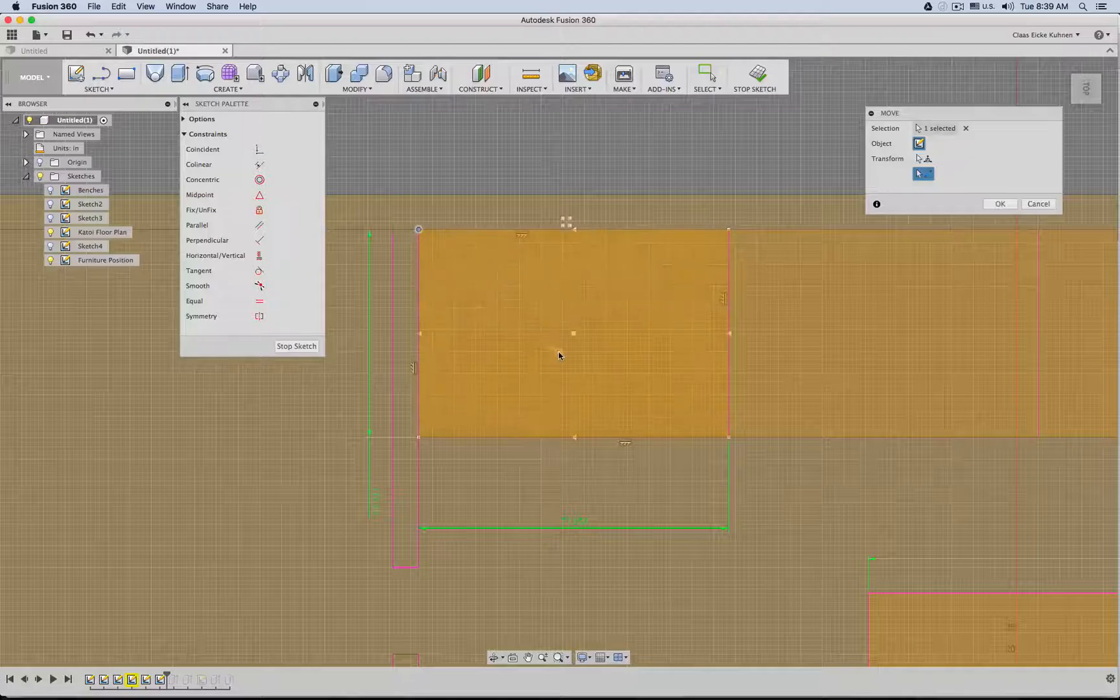
pyautogui.scroll(-5, 559, 353)
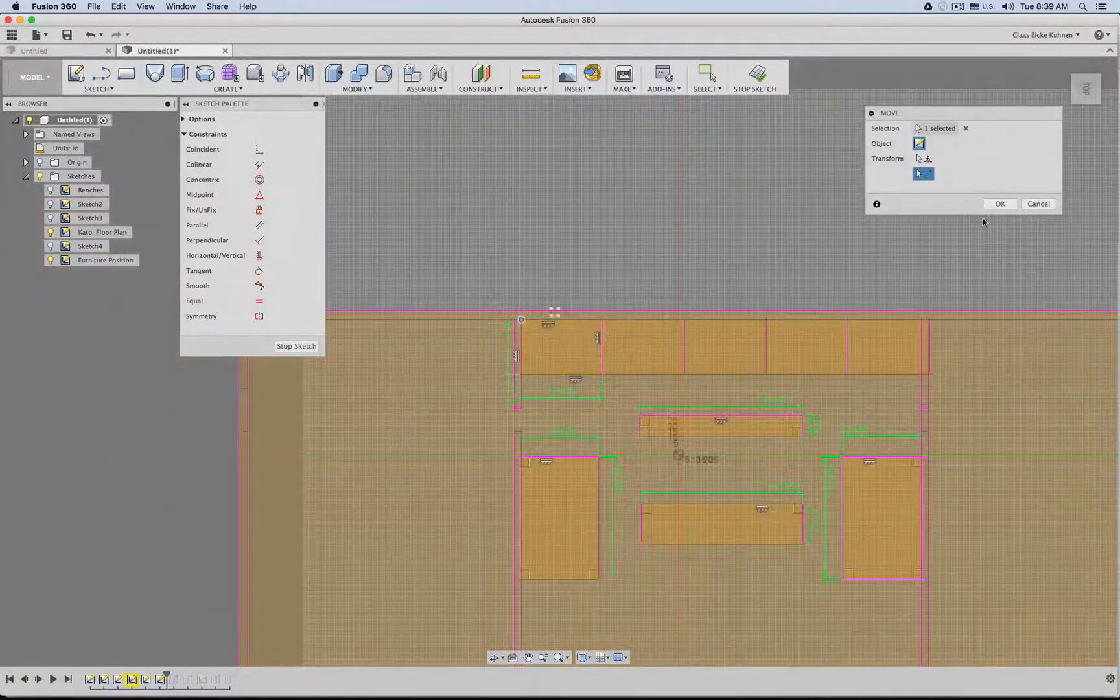
pyautogui.moveTo(855, 256); pyautogui.dragTo(765, 213, button='middle')
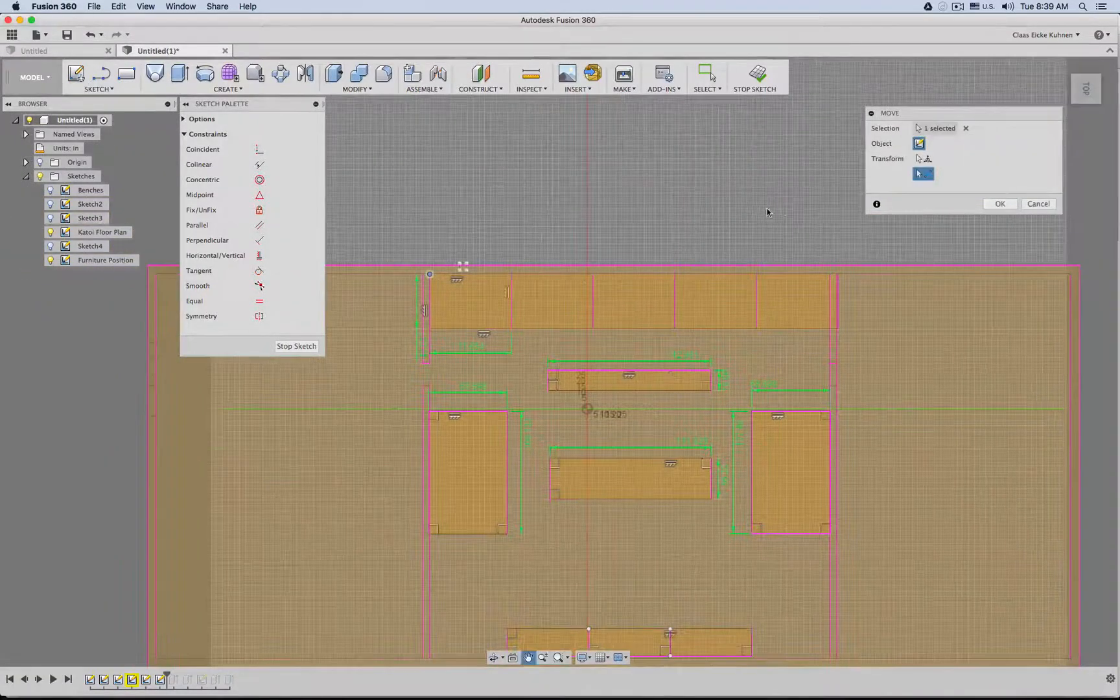
pyautogui.click(1000, 204)
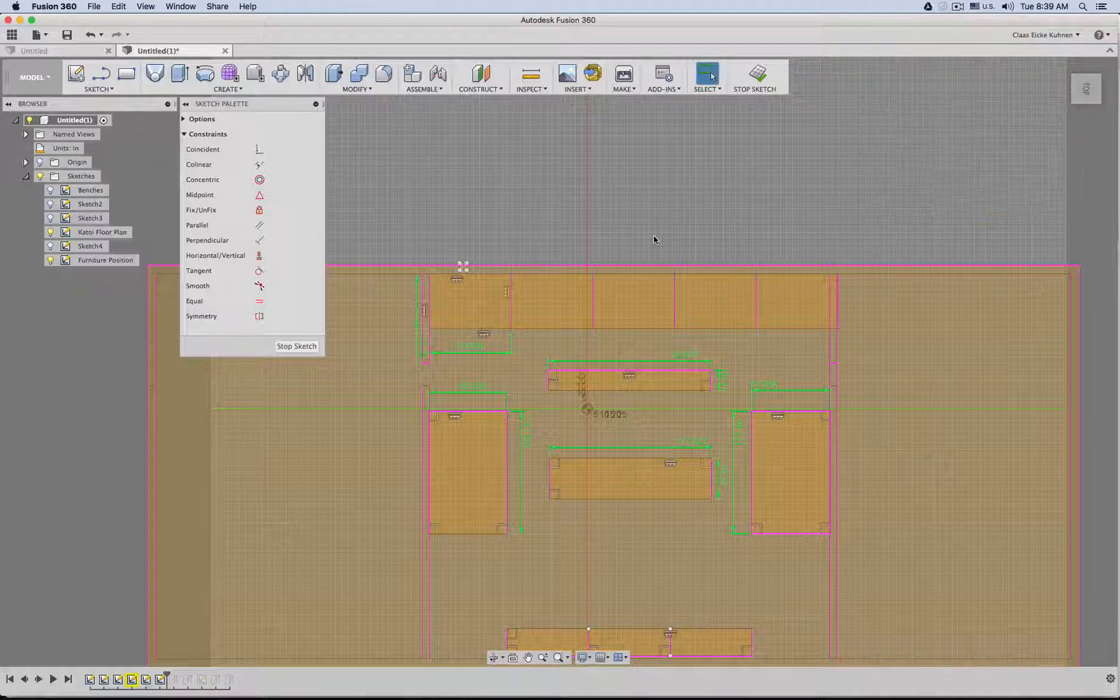
# Inspect both ends of the rectangle row where they meet the middle room's side walls.
pyautogui.scroll(2, 653, 237)
pyautogui.scroll(-3, 454, 236)
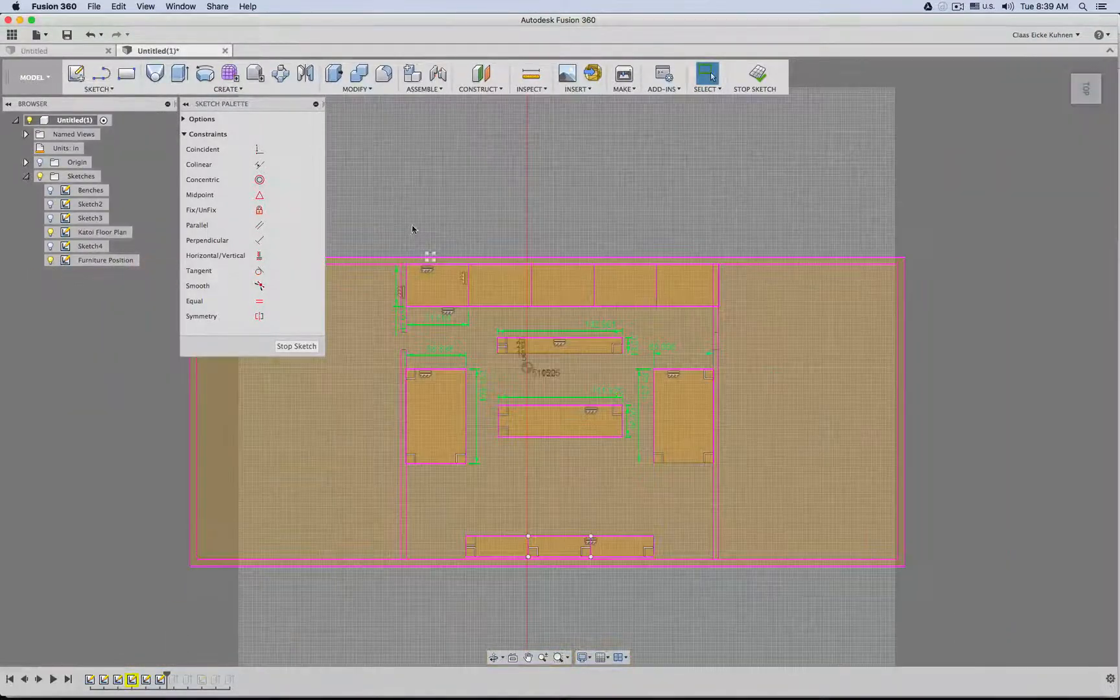
pyautogui.moveTo(411, 228); pyautogui.dragTo(530, 204, button='middle')
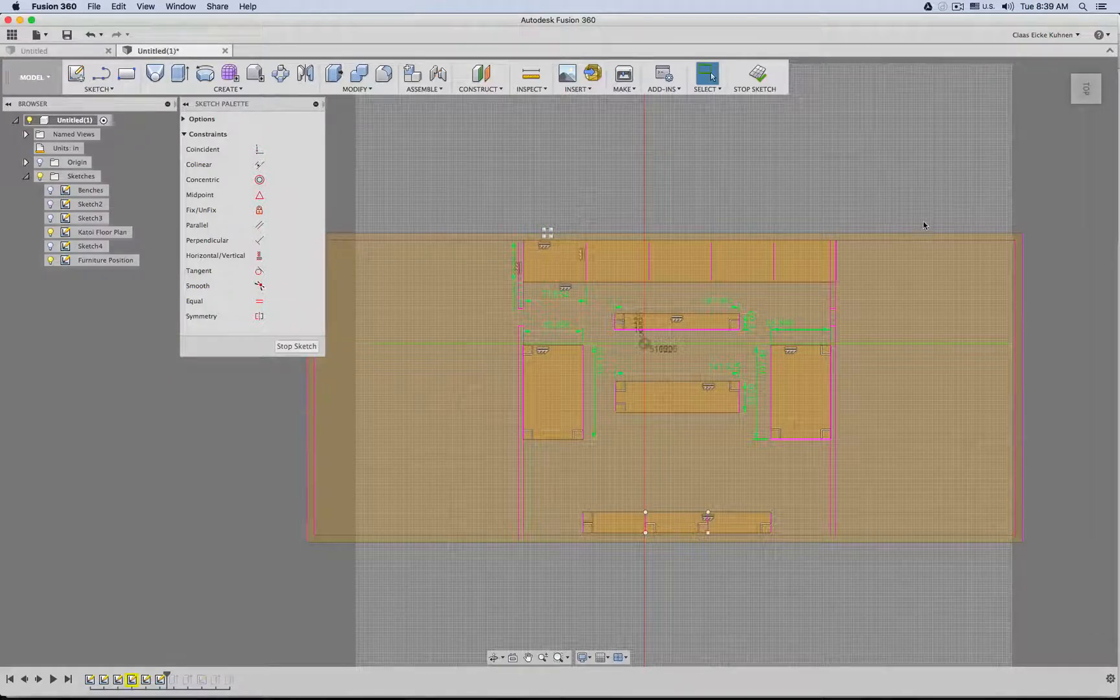
pyautogui.scroll(5, 862, 230)
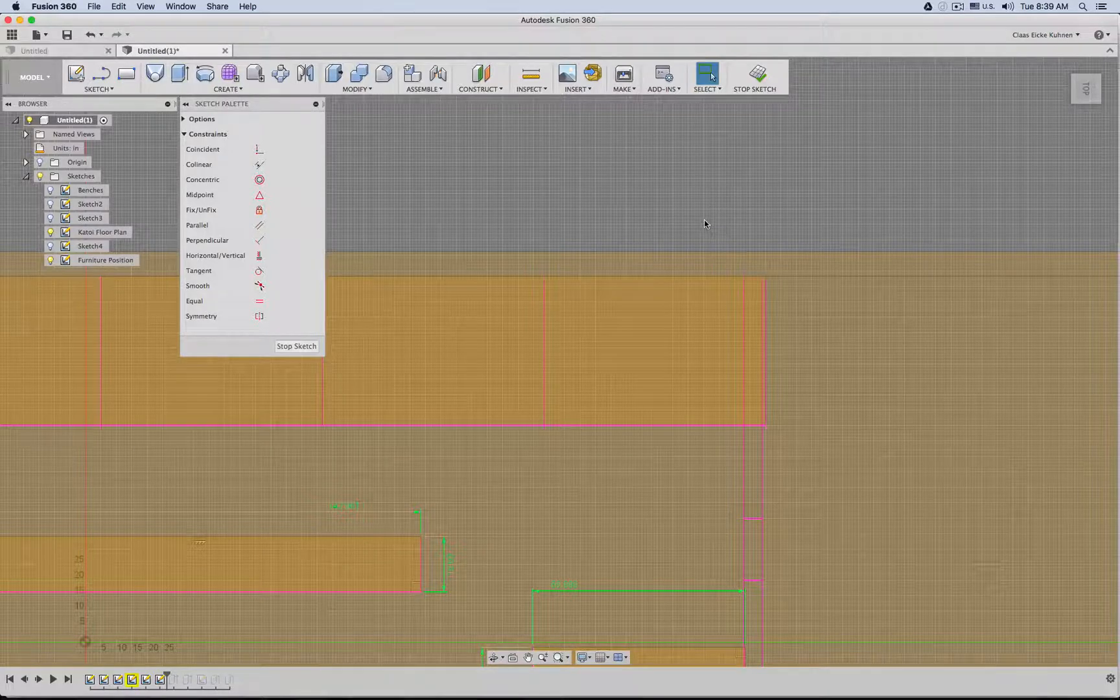
pyautogui.scroll(-3, 705, 224)
pyautogui.moveTo(399, 220); pyautogui.dragTo(870, 189, button='middle')
pyautogui.scroll(-2, 712, 228)
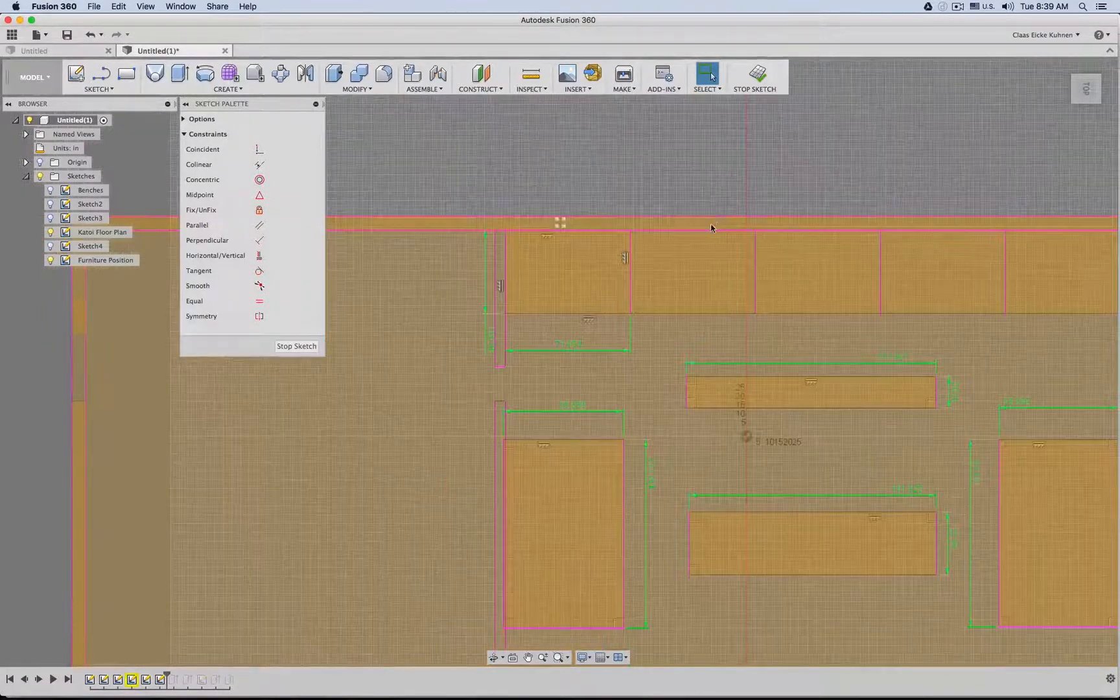
# Measure the overall length of the rectangle row along its lower edge, between its two outer corner points.
pyautogui.click(530, 315)
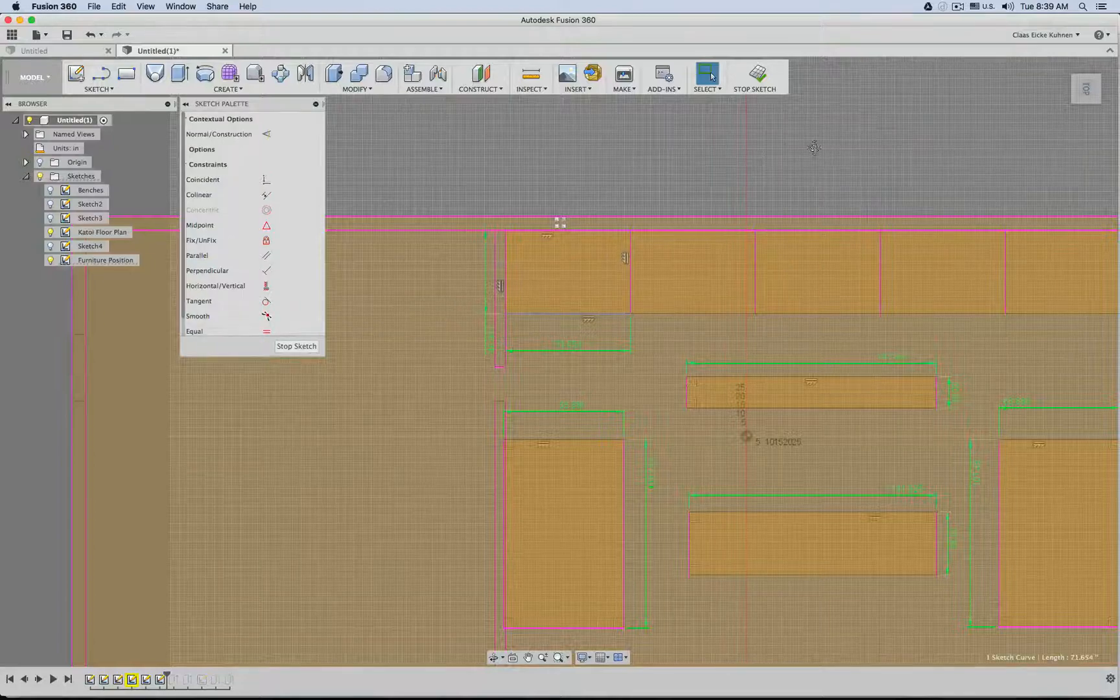
pyautogui.scroll(-2, 813, 145)
pyautogui.keyDown('shift'); pyautogui.click(797, 290); pyautogui.keyUp('shift')
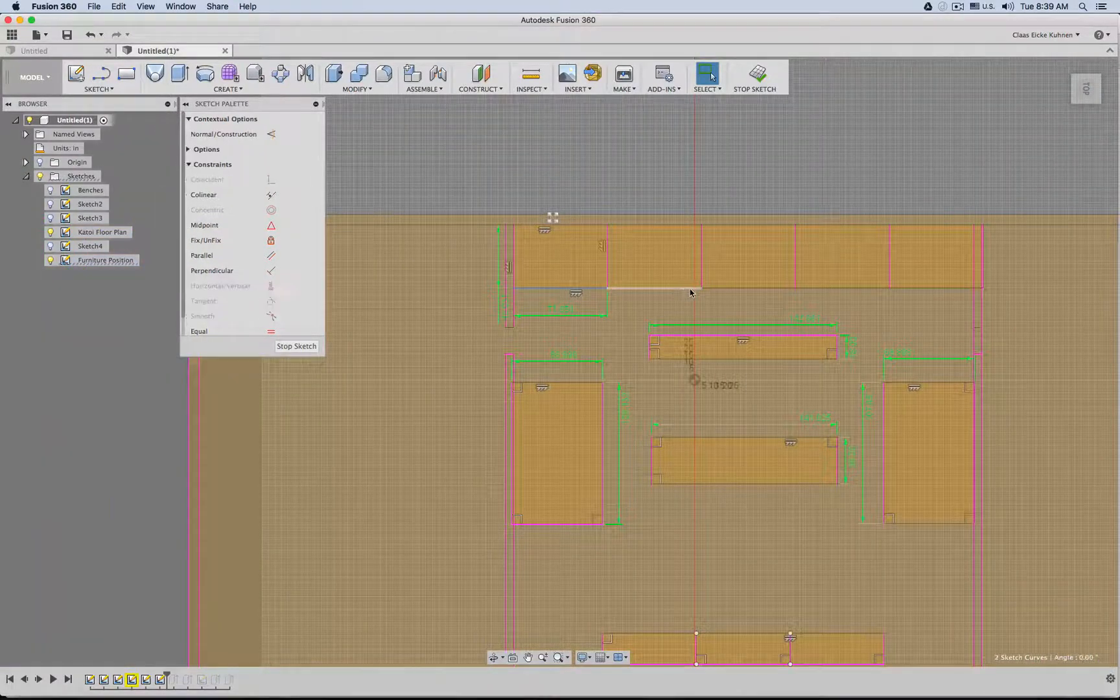
pyautogui.keyDown('shift'); pyautogui.click(837, 289); pyautogui.keyUp('shift')
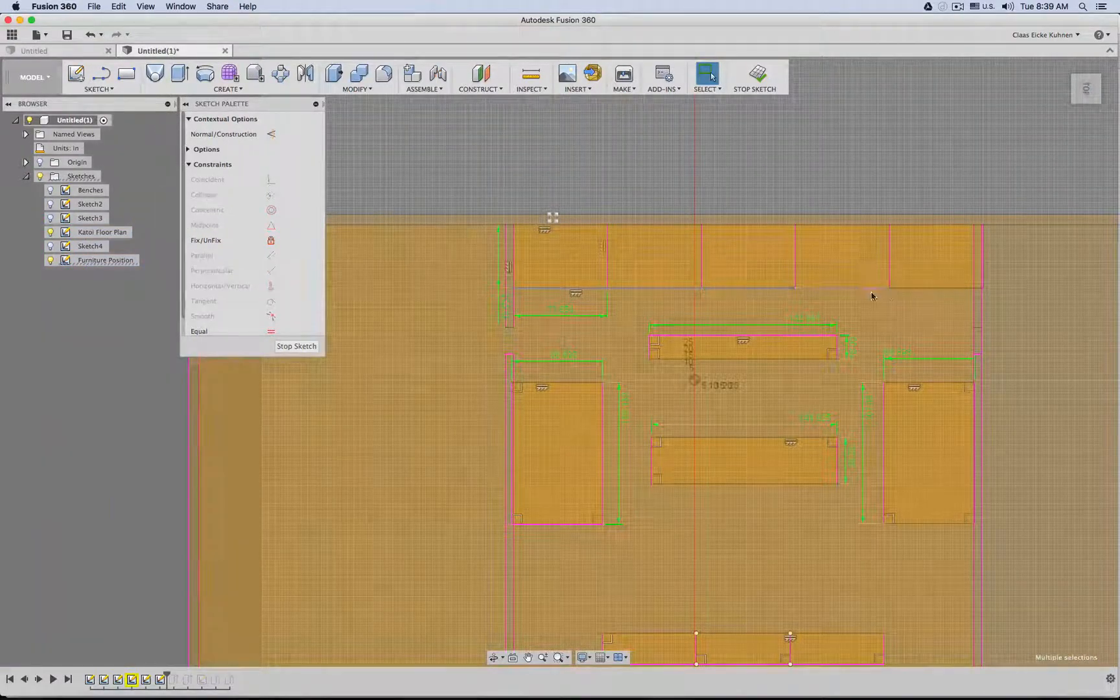
pyautogui.keyDown('shift'); pyautogui.click(913, 289); pyautogui.keyUp('shift')
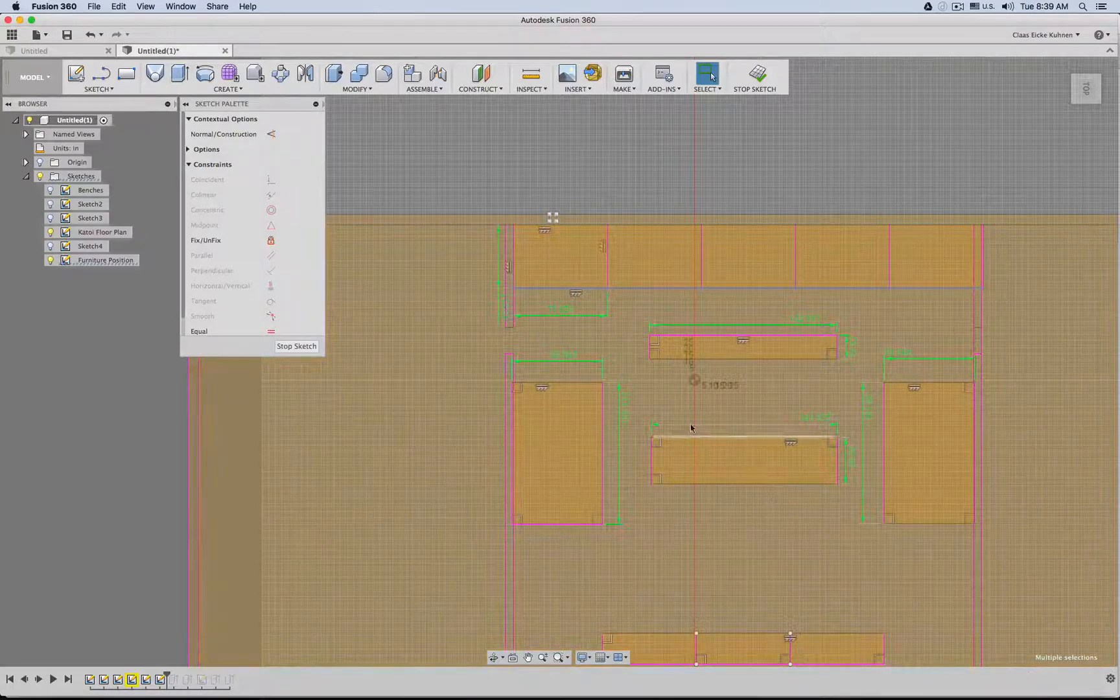
pyautogui.click(616, 195)
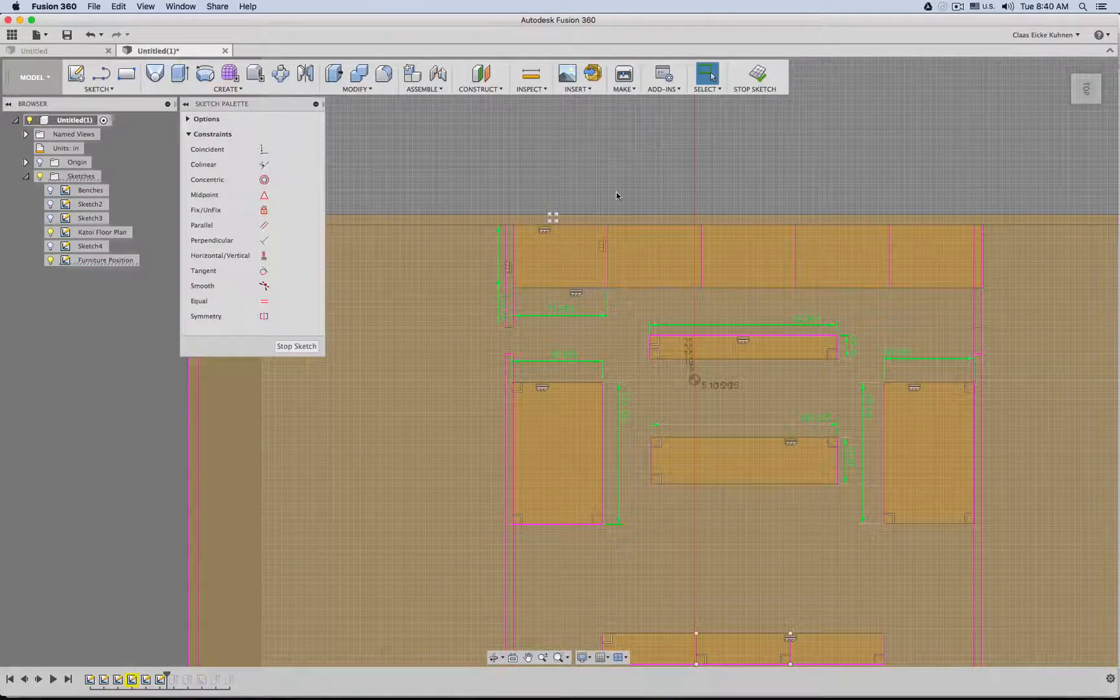
pyautogui.click(513, 289)
pyautogui.keyDown('shift'); pyautogui.click(982, 288); pyautogui.keyUp('shift')
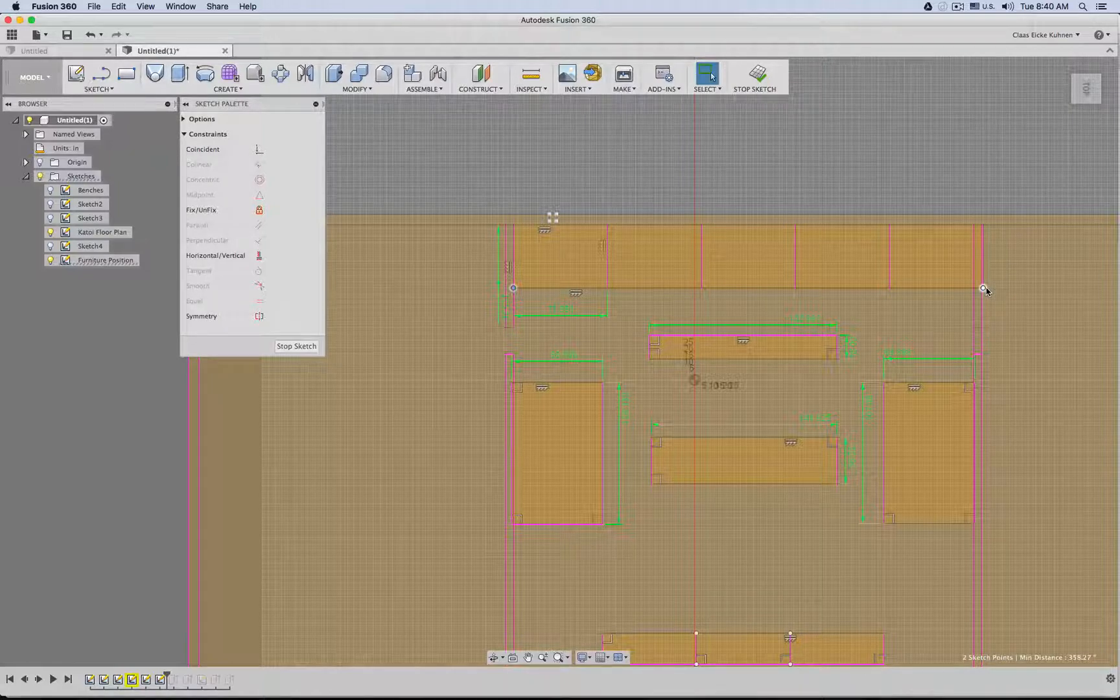
# Finish the Furniture Position sketch and open the Katoi Floor Plan sketch for editing.
pyautogui.click(756, 76)
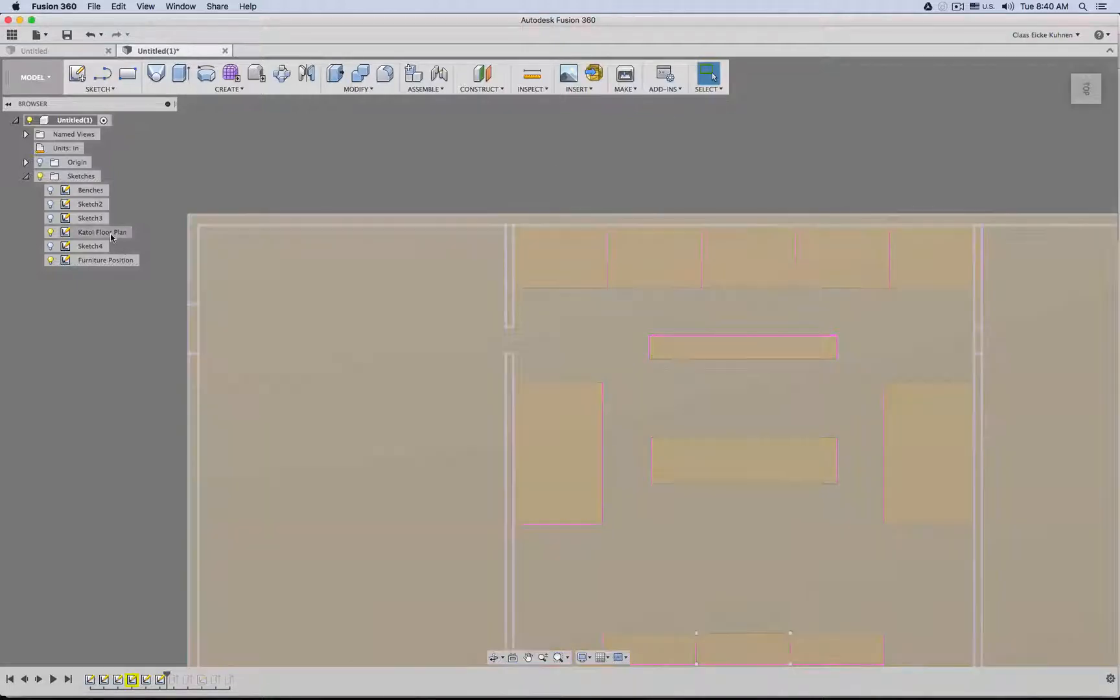
pyautogui.doubleClick(104, 232)
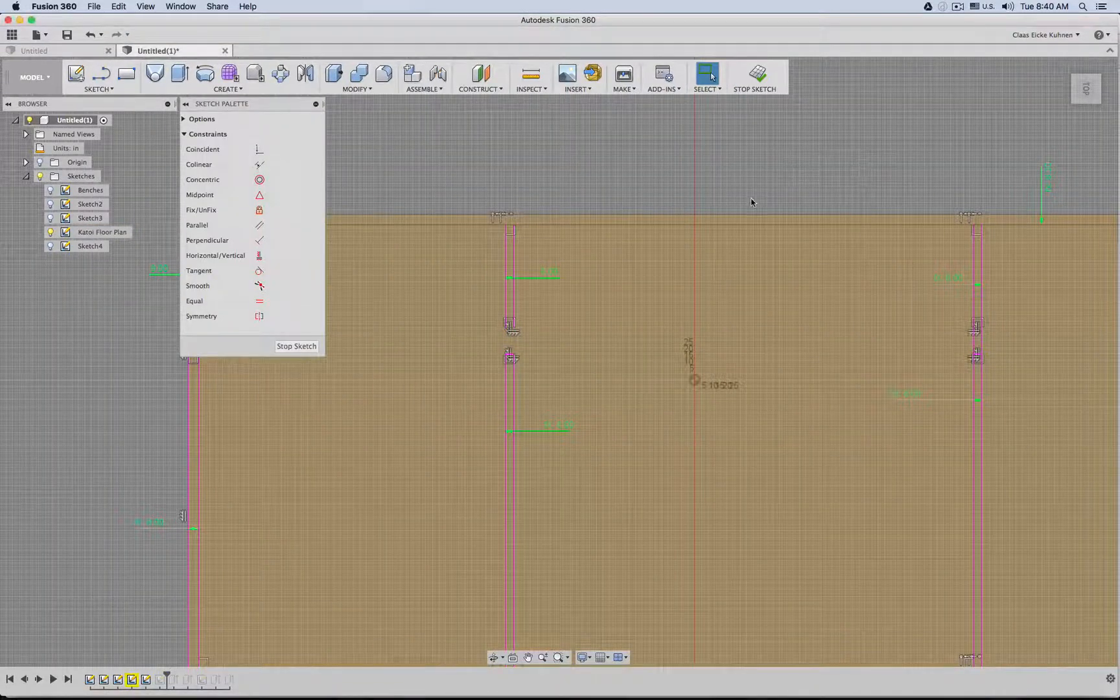
pyautogui.click(513, 225)
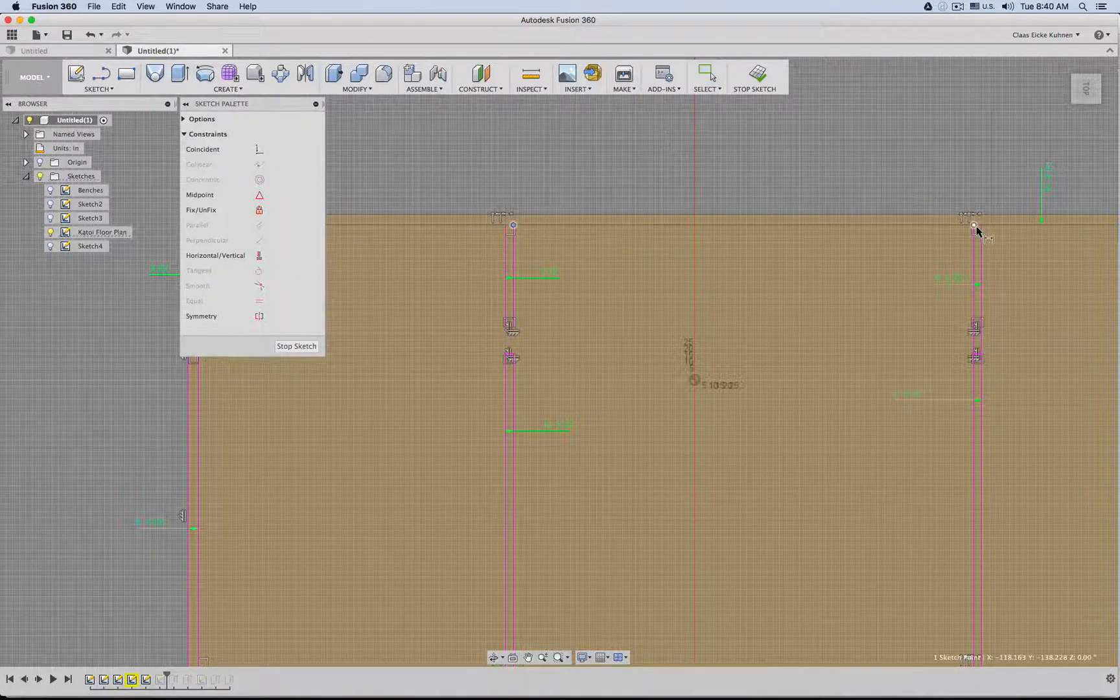
pyautogui.moveTo(488, 190); pyautogui.dragTo(729, 192, button='middle')
pyautogui.press('Escape')
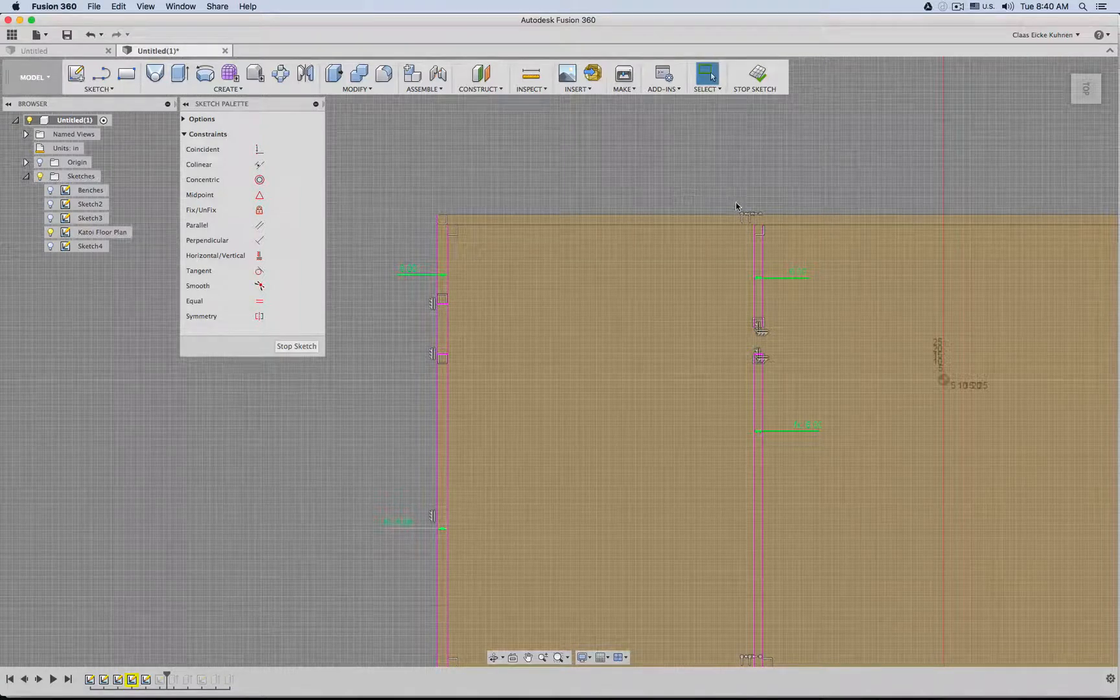
# Dimension the left room's inner width between its two upper wall corners, placing the dimension above the floor plan.
pyautogui.press('f')
pyautogui.click(1022, 219)
pyautogui.click(754, 225)
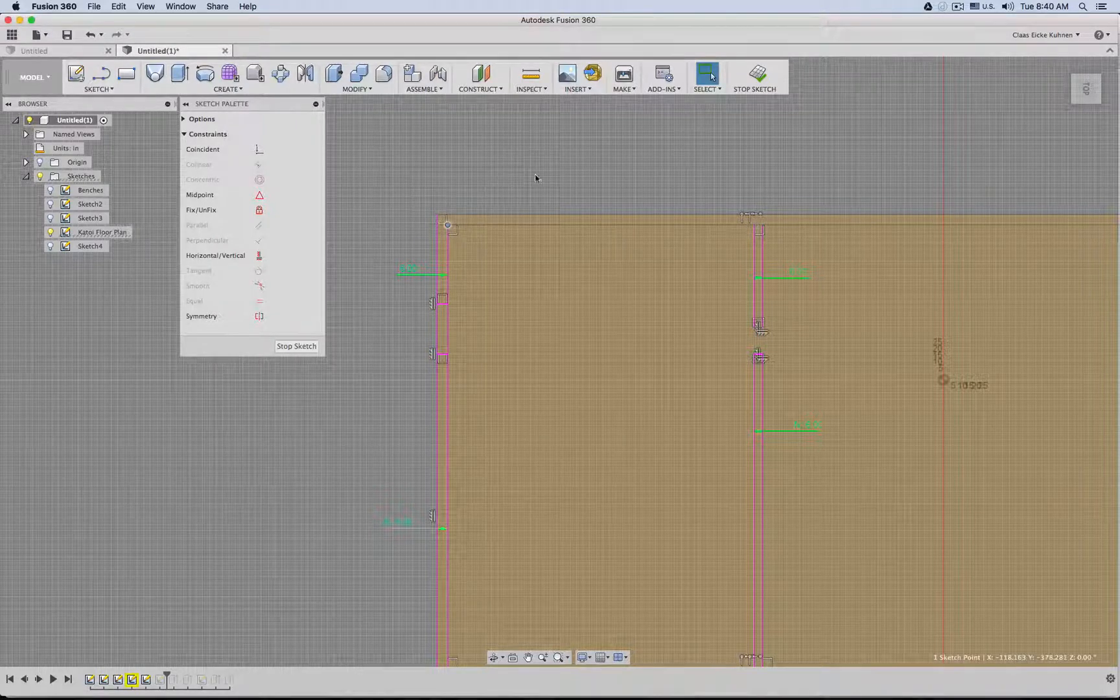
pyautogui.press('d')
pyautogui.click(754, 226)
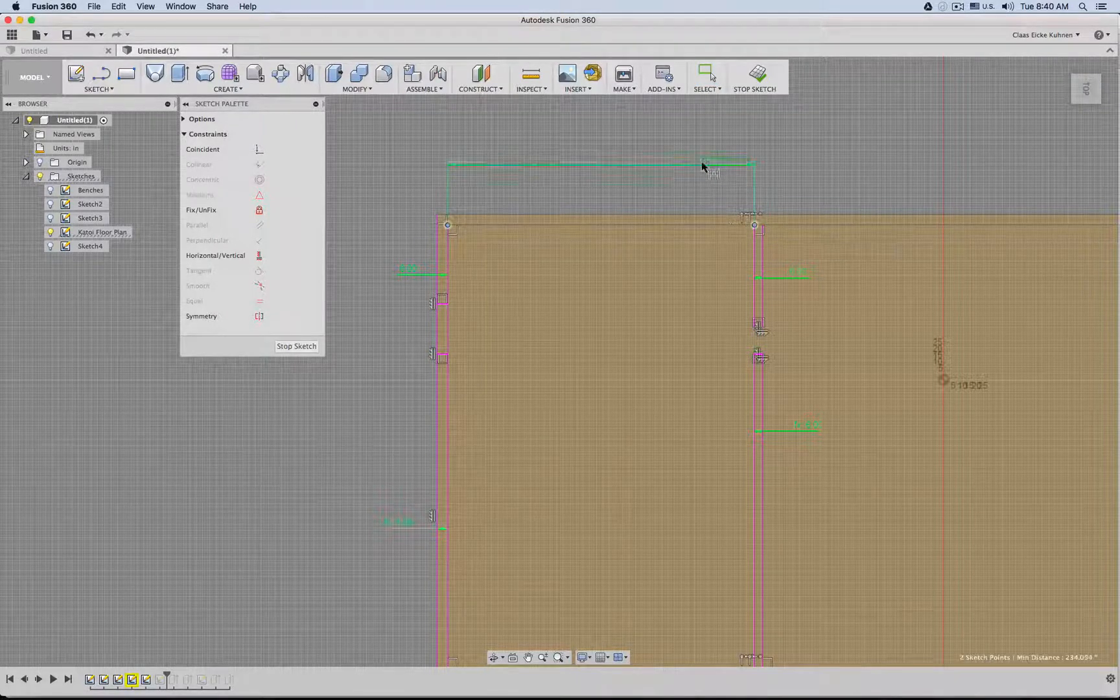
pyautogui.click(641, 161)
pyautogui.moveTo(814, 163)
pyautogui.mouseDown(button='middle')
pyautogui.moveTo(700, 187)
pyautogui.moveTo(727, 190)
pyautogui.moveTo(586, 203)
pyautogui.mouseUp(button='middle')
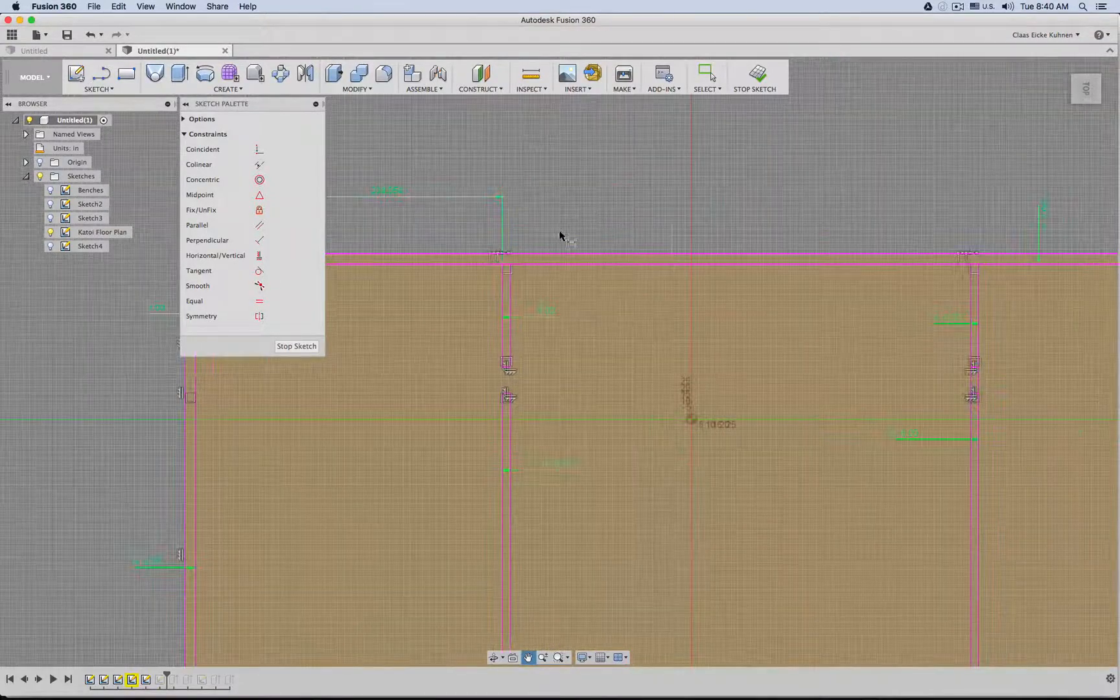
# Dimension the middle room's inner width between its two upper wall corners above the plan and set it to 358.27 in.
pyautogui.click(510, 265)
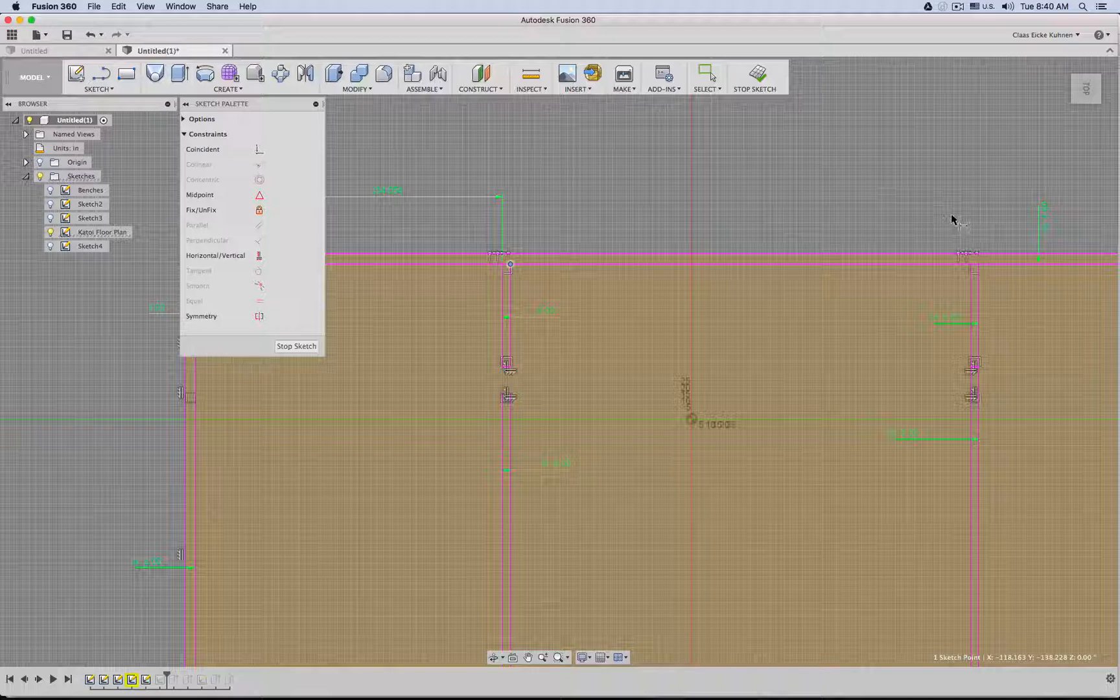
pyautogui.click(970, 262)
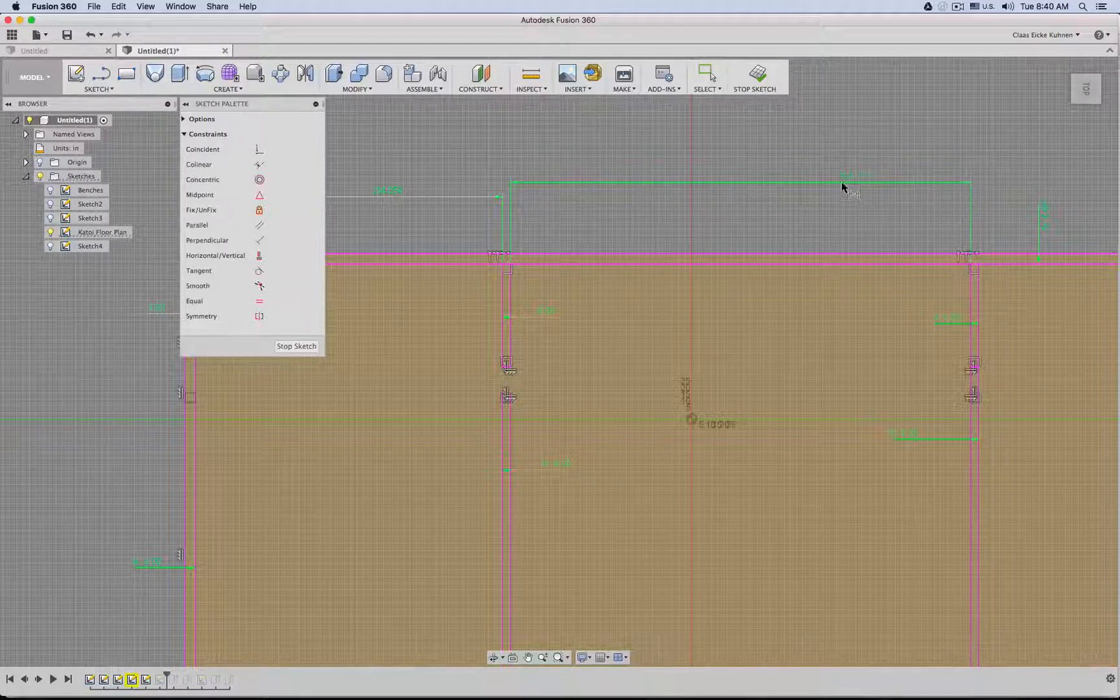
pyautogui.click(844, 175)
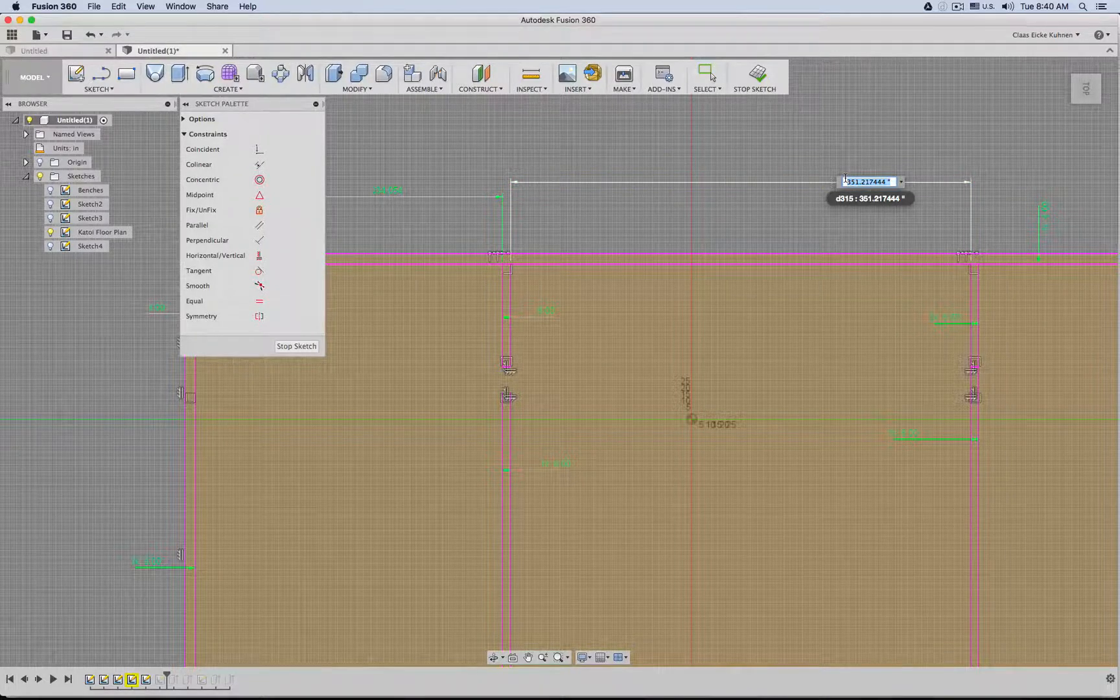
pyautogui.write('358.27')
pyautogui.press('Return')
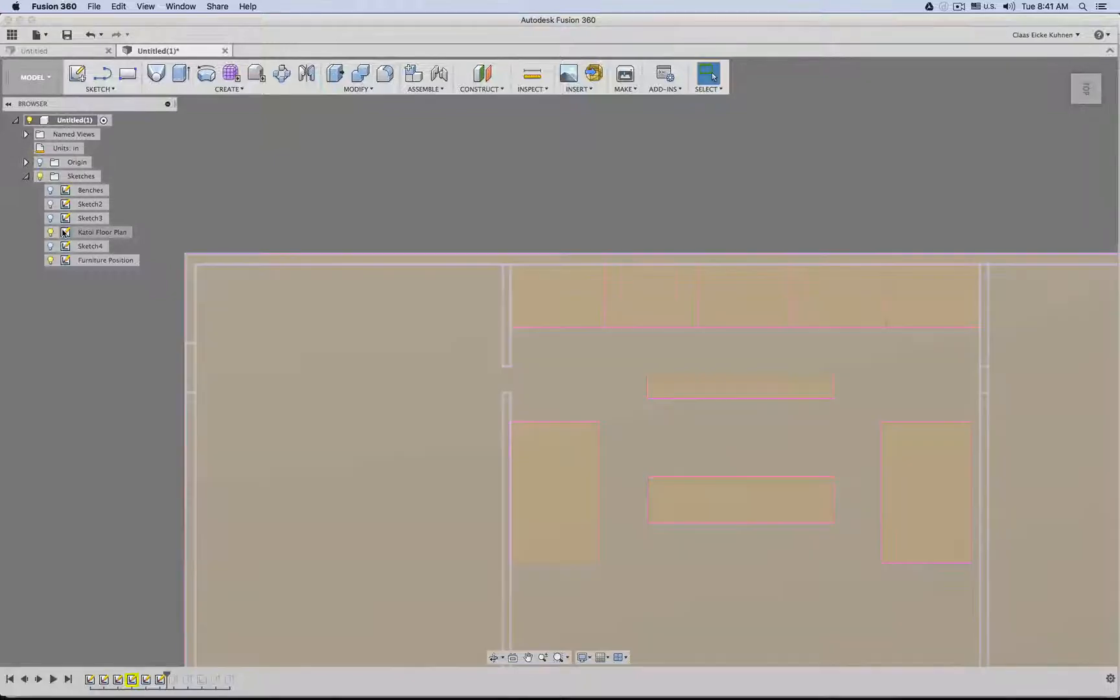
# Reopen the Katoi Floor Plan sketch, try moving the left partition wall's doorway corner sideways, and undo the move.
pyautogui.doubleClick(64, 232)
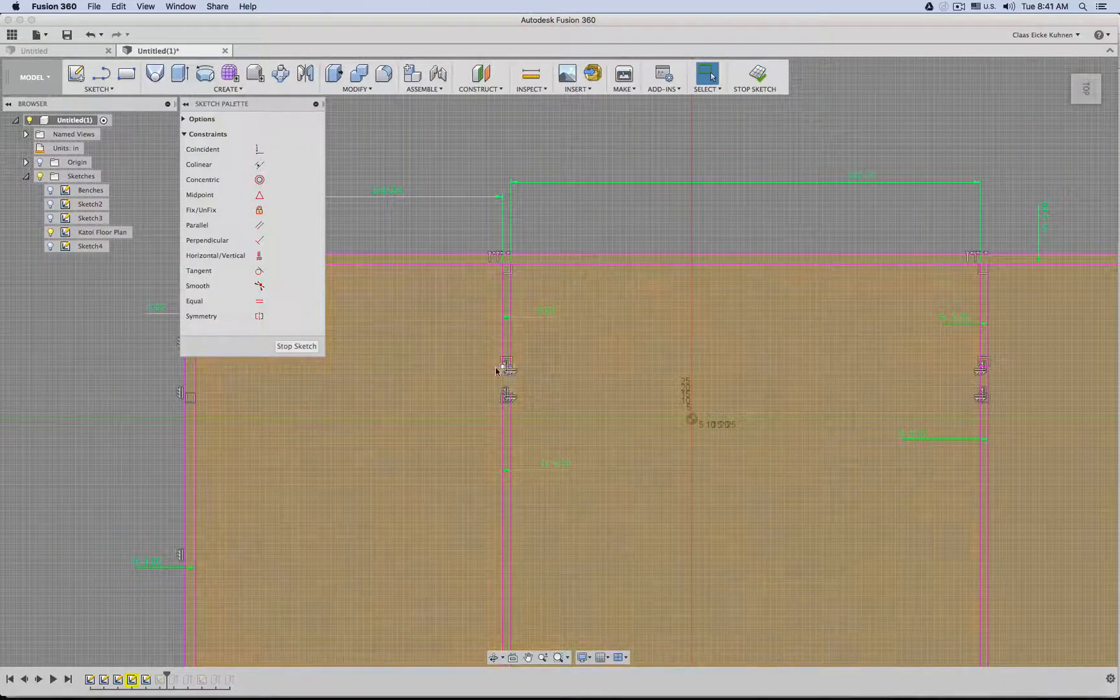
pyautogui.moveTo(510, 371)
pyautogui.mouseDown()
pyautogui.moveTo(495, 322)
pyautogui.moveTo(567, 320)
pyautogui.moveTo(557, 385)
pyautogui.moveTo(458, 375)
pyautogui.moveTo(542, 325)
pyautogui.moveTo(595, 373)
pyautogui.moveTo(525, 410)
pyautogui.moveTo(527, 345)
pyautogui.moveTo(583, 370)
pyautogui.moveTo(532, 370)
pyautogui.mouseUp()
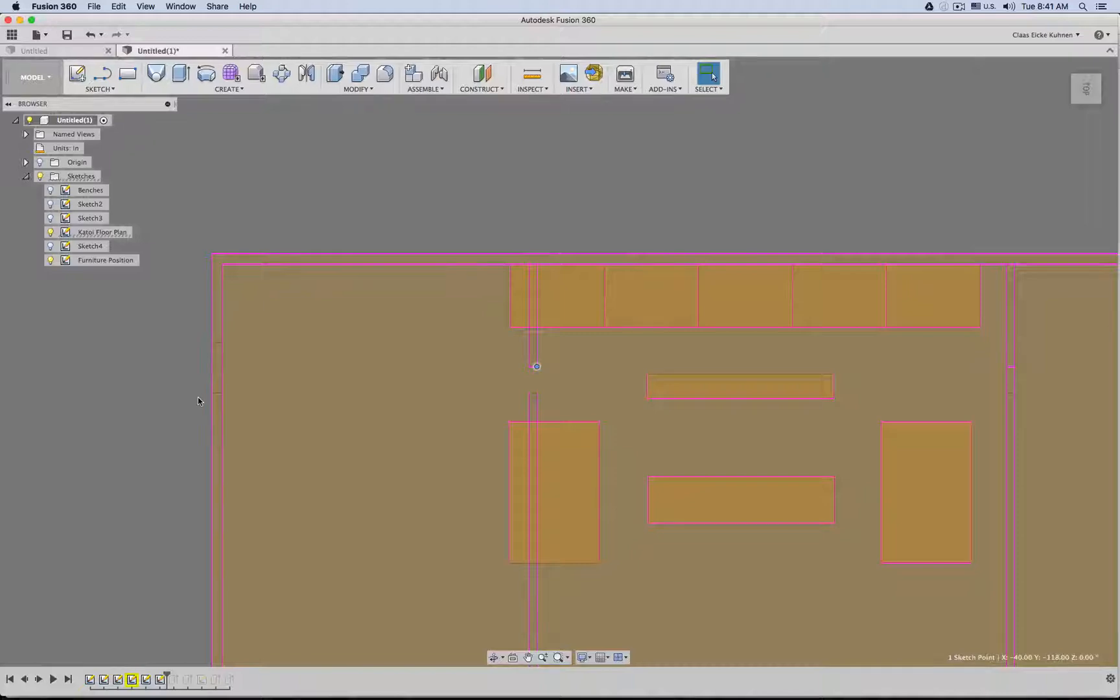
pyautogui.press('super+z')
pyautogui.press('super+z')
pyautogui.press('super+z')
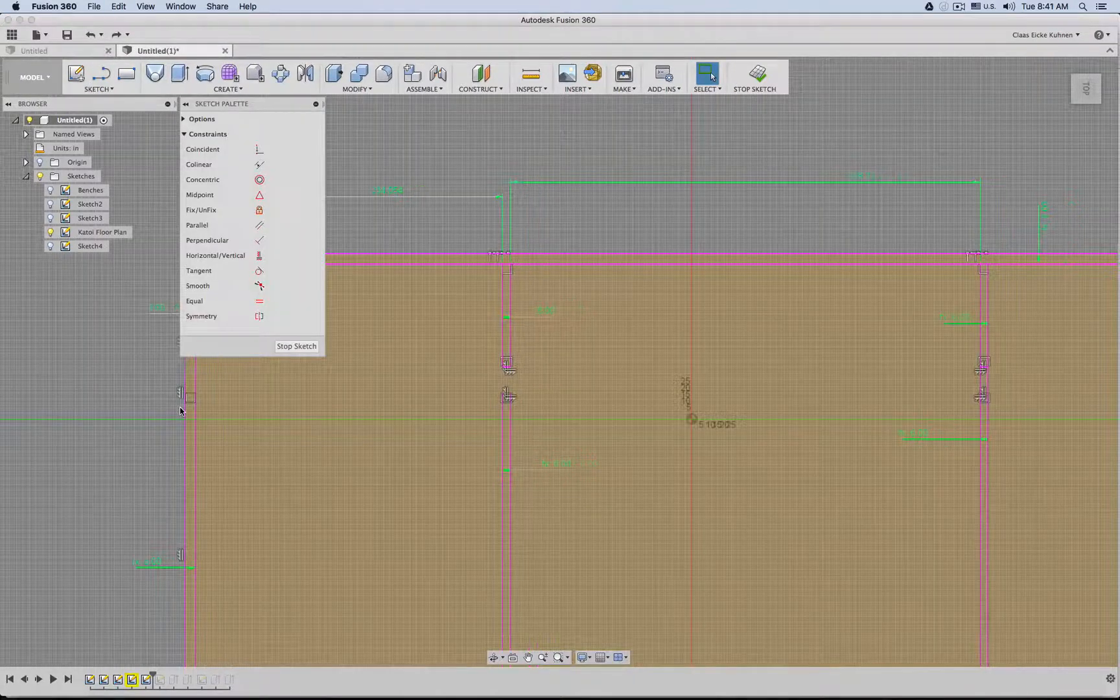
# Open the Katoi Floor Plan sketch for editing and fix the plan's lower outer wall line in place.
pyautogui.scroll(3, 149, 412)
pyautogui.scroll(-3, 149, 413)
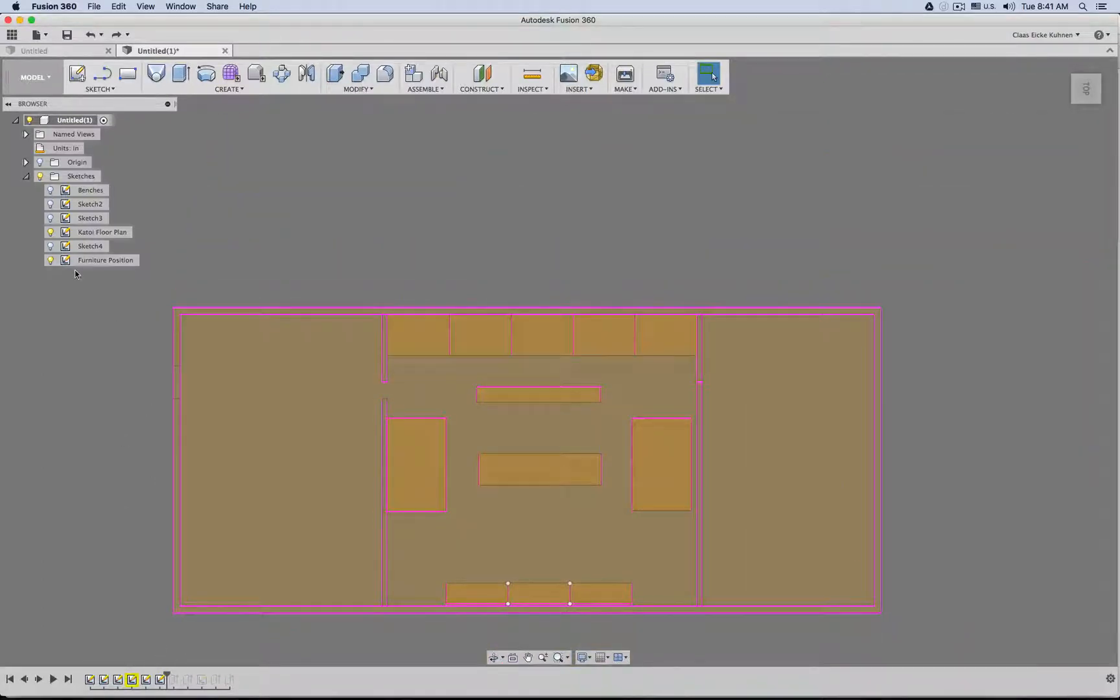
pyautogui.doubleClick(66, 231)
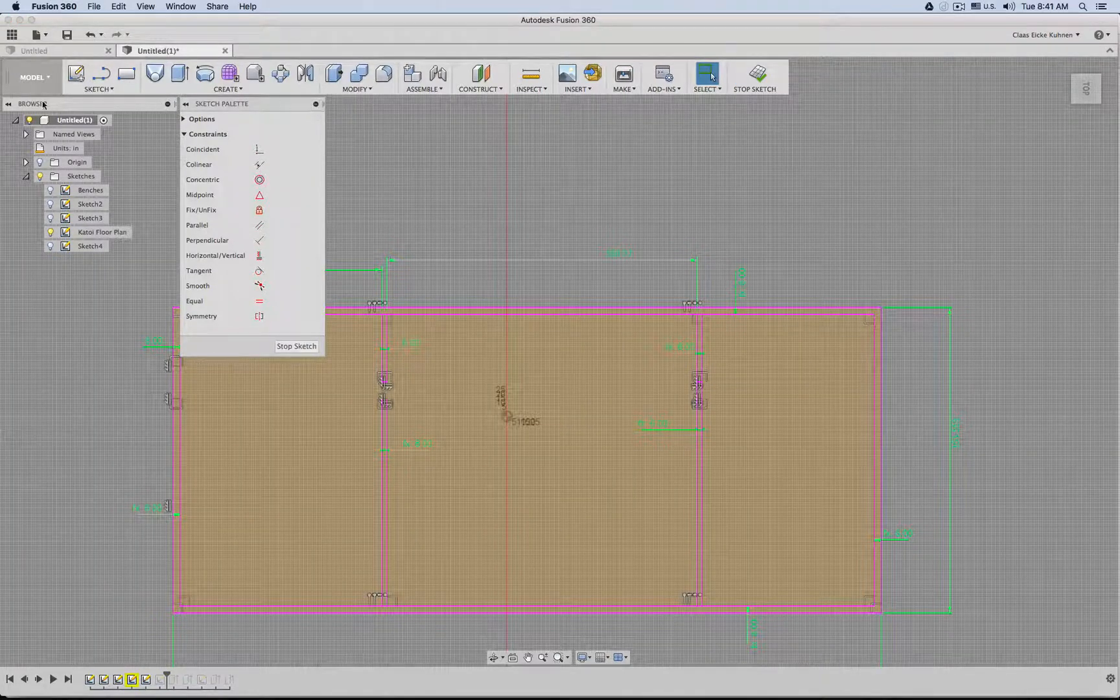
pyautogui.click(8, 105)
pyautogui.moveTo(302, 183); pyautogui.dragTo(400, 140, button='middle')
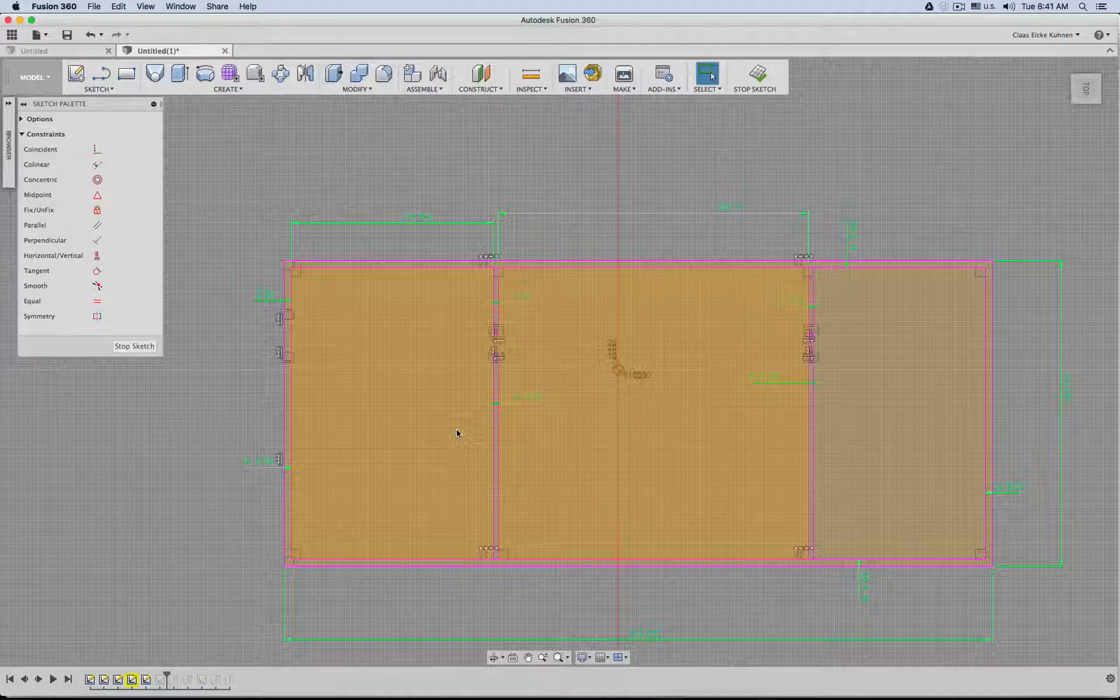
pyautogui.click(519, 567)
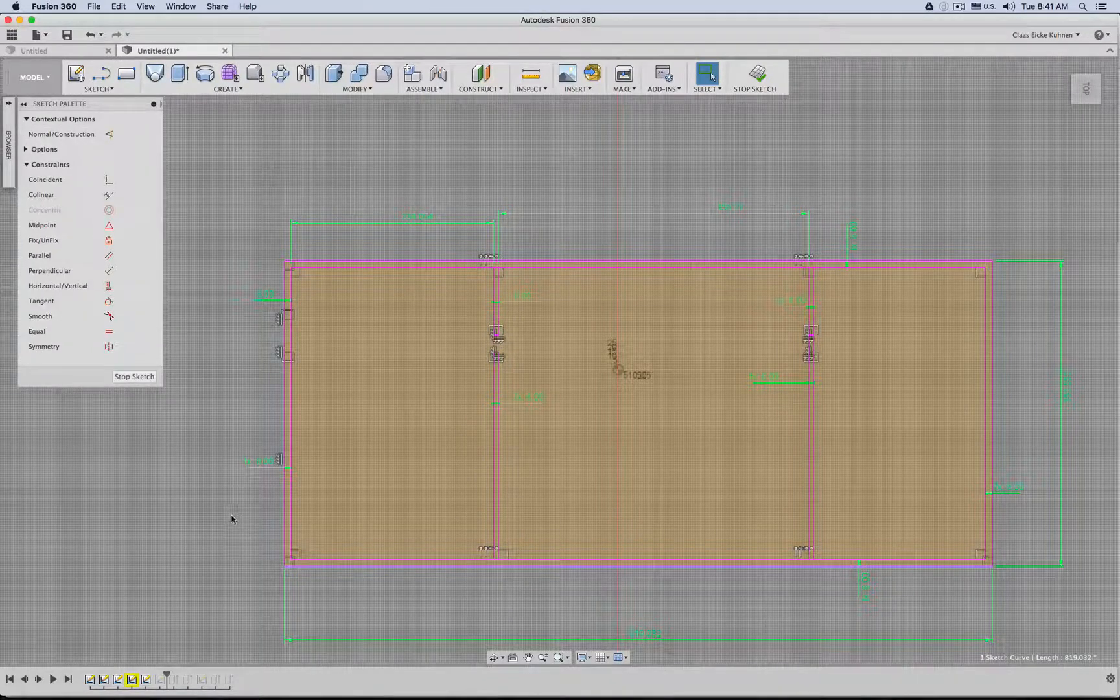
pyautogui.click(109, 255)
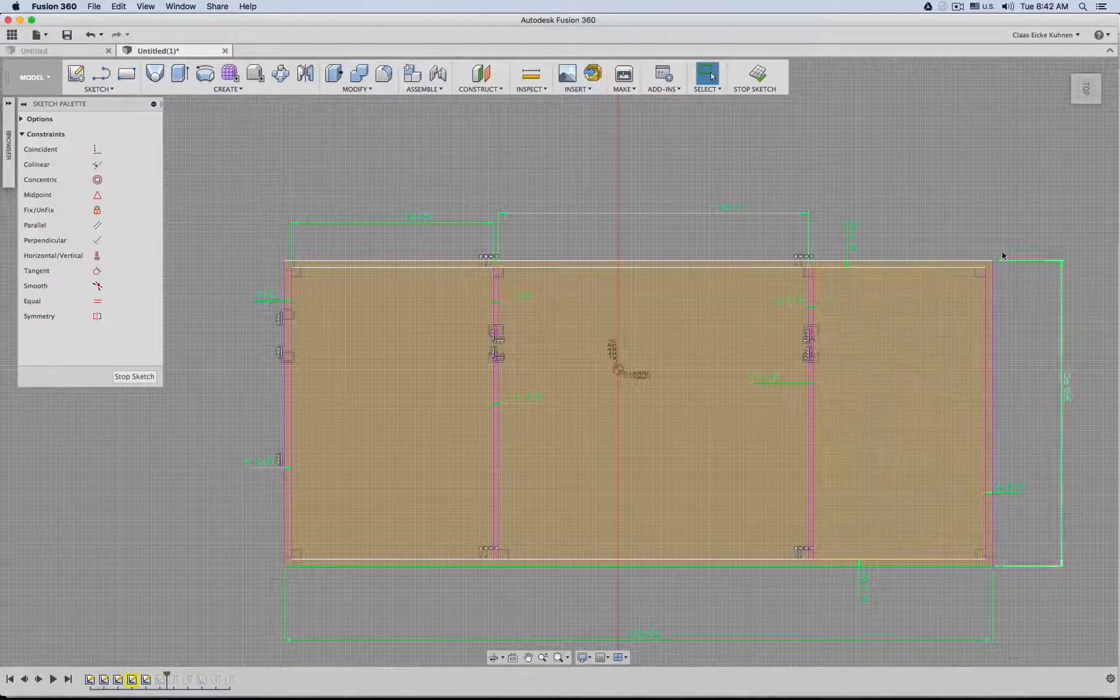
# Test how the plan's outer corners move with and without the right outer wall line fixed, undoing each trial.
pyautogui.moveTo(993, 261)
pyautogui.mouseDown()
pyautogui.moveTo(924, 305)
pyautogui.moveTo(1002, 307)
pyautogui.moveTo(919, 275)
pyautogui.moveTo(777, 292)
pyautogui.moveTo(1051, 295)
pyautogui.mouseUp()
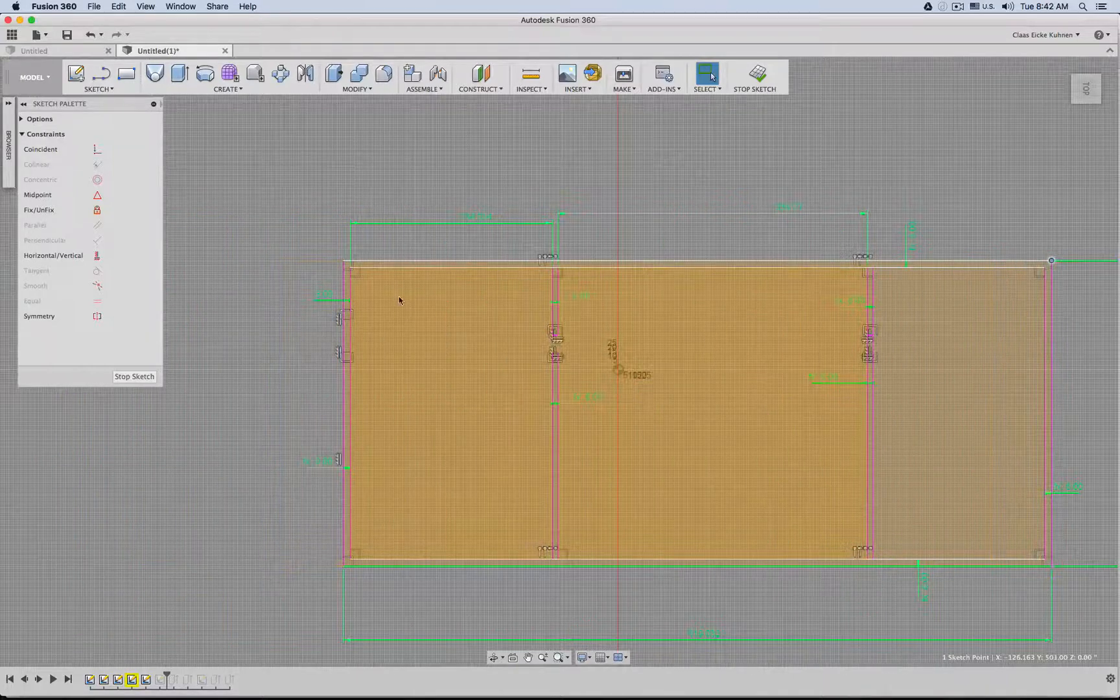
pyautogui.press('super+z')
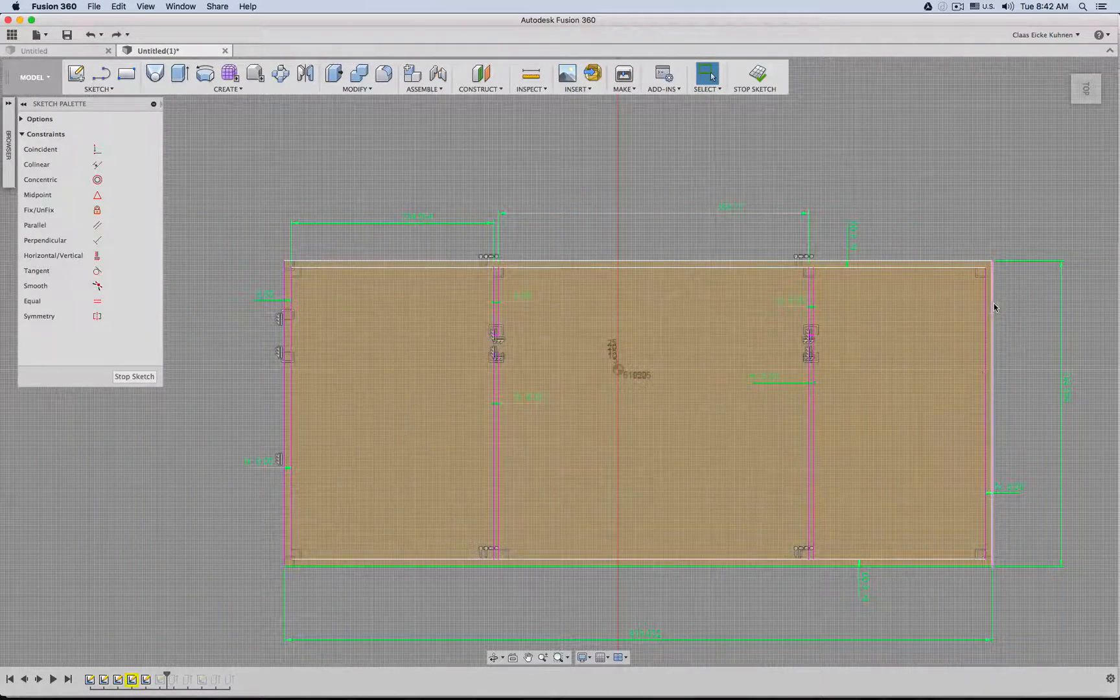
pyautogui.click(994, 307)
pyautogui.click(110, 241)
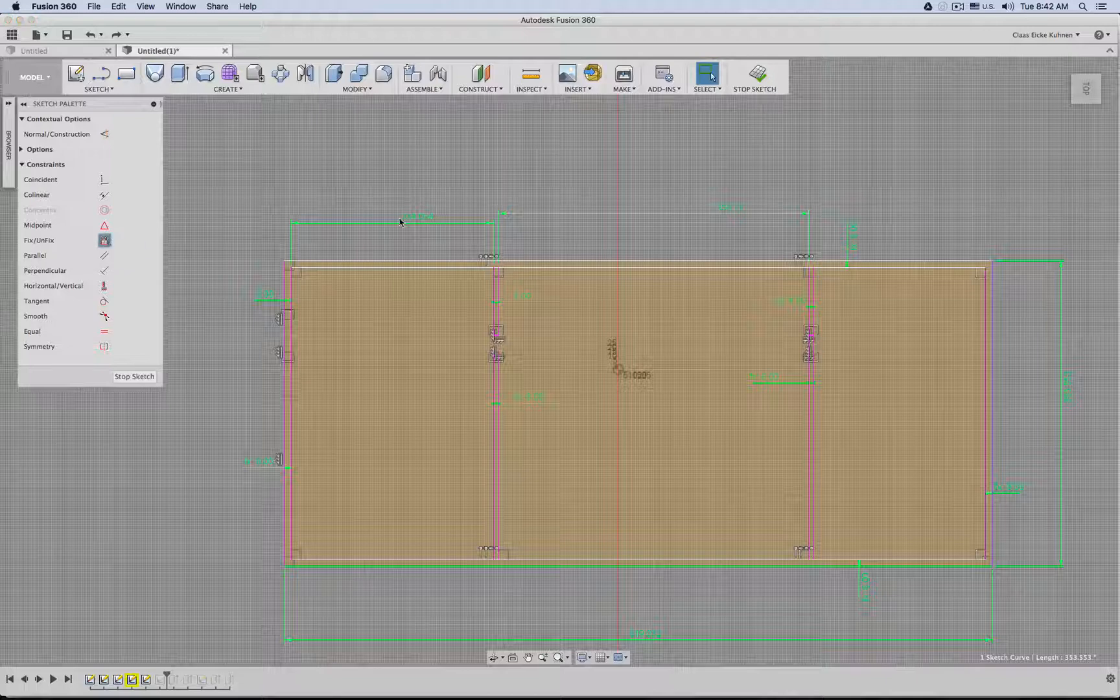
pyautogui.click(283, 261)
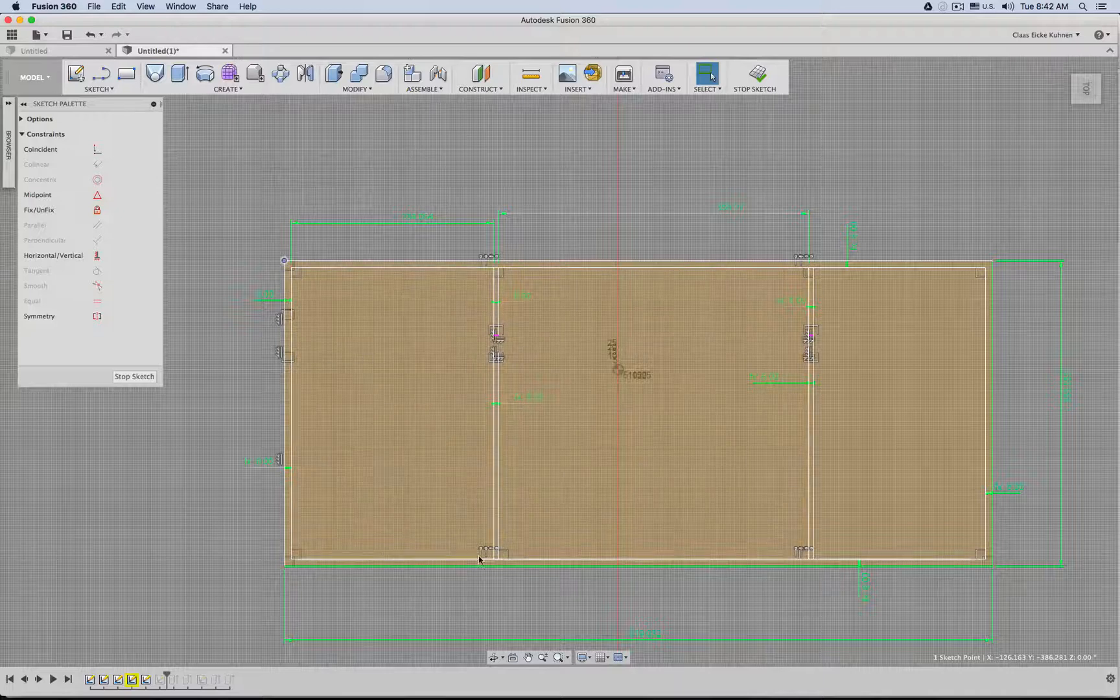
pyautogui.click(258, 393)
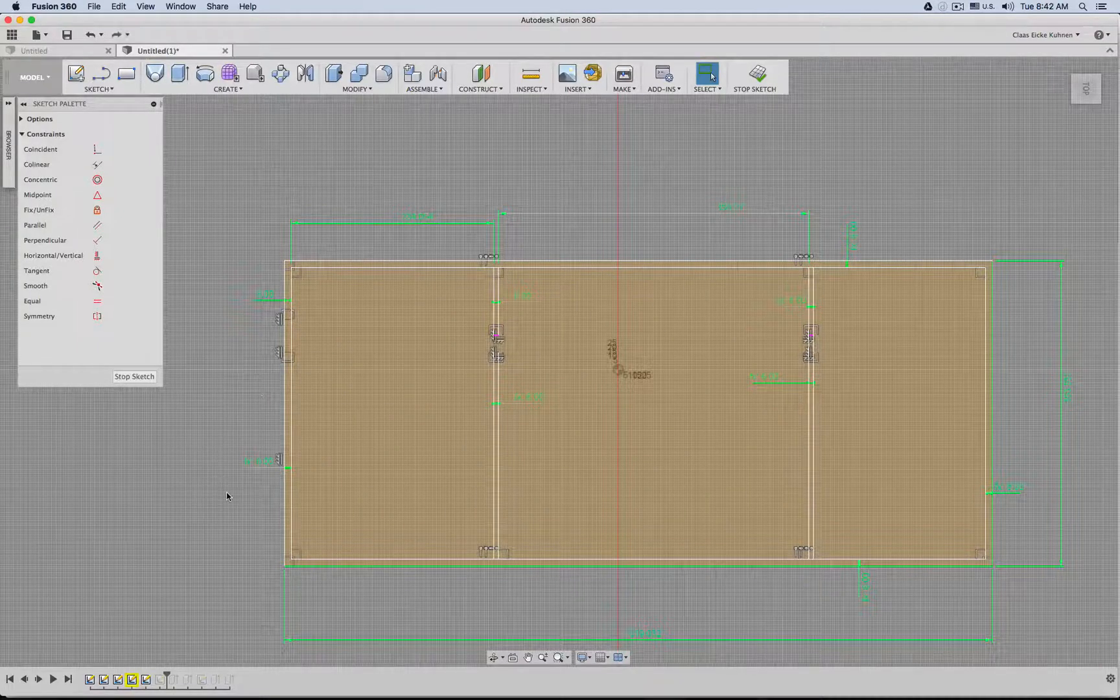
pyautogui.press('super+z')
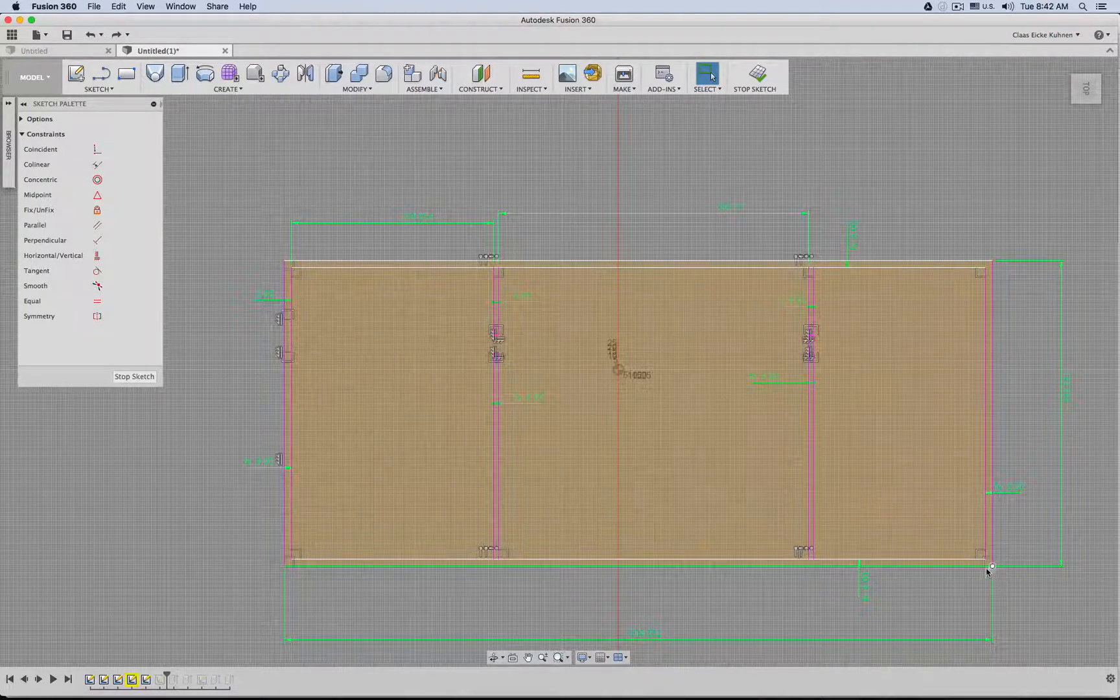
pyautogui.moveTo(990, 567)
pyautogui.mouseDown()
pyautogui.moveTo(888, 576)
pyautogui.moveTo(977, 571)
pyautogui.moveTo(1002, 482)
pyautogui.moveTo(993, 498)
pyautogui.moveTo(982, 458)
pyautogui.moveTo(983, 467)
pyautogui.mouseUp()
pyautogui.press('super+z')
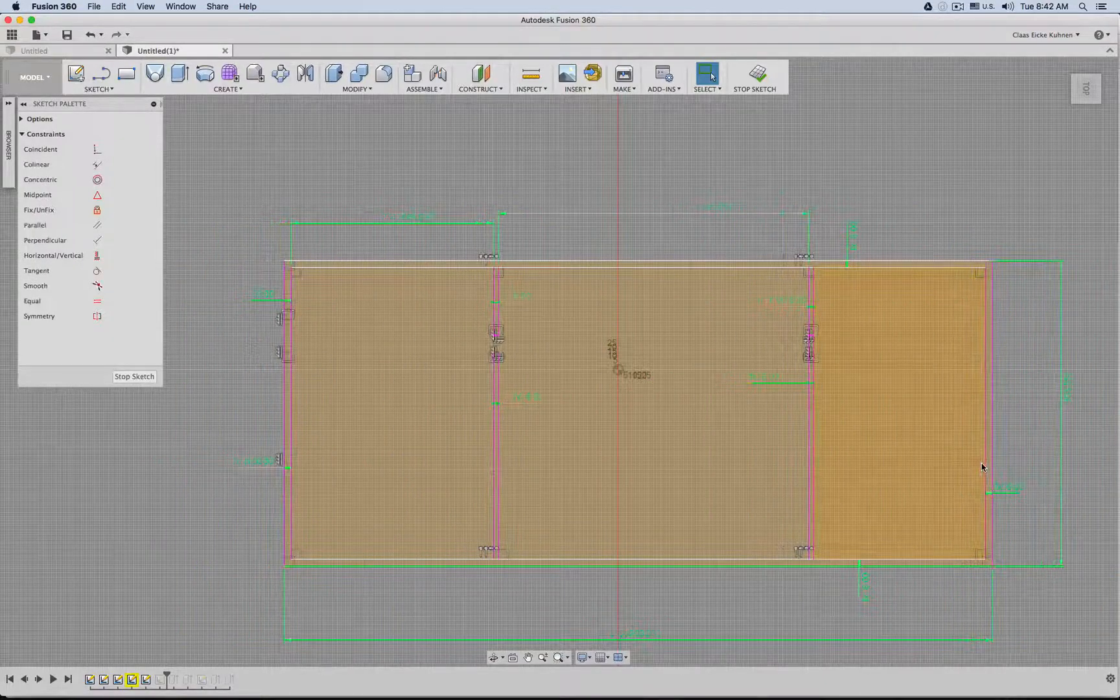
# Fix the floor plan's right outer wall line in place.
pyautogui.click(994, 289)
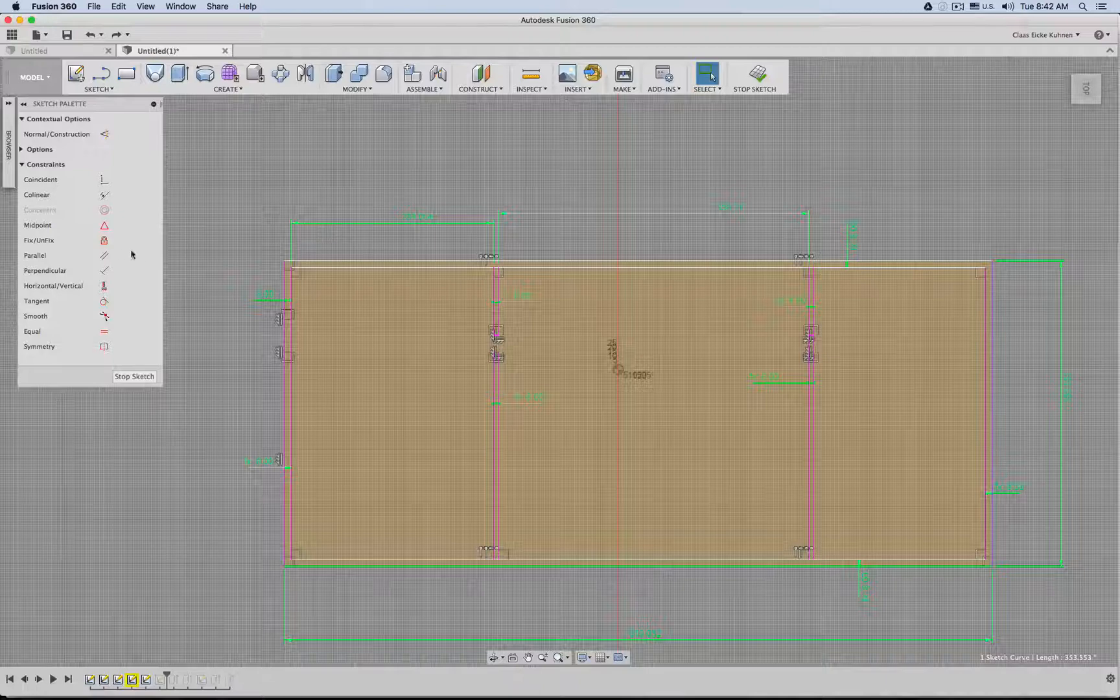
pyautogui.click(886, 152)
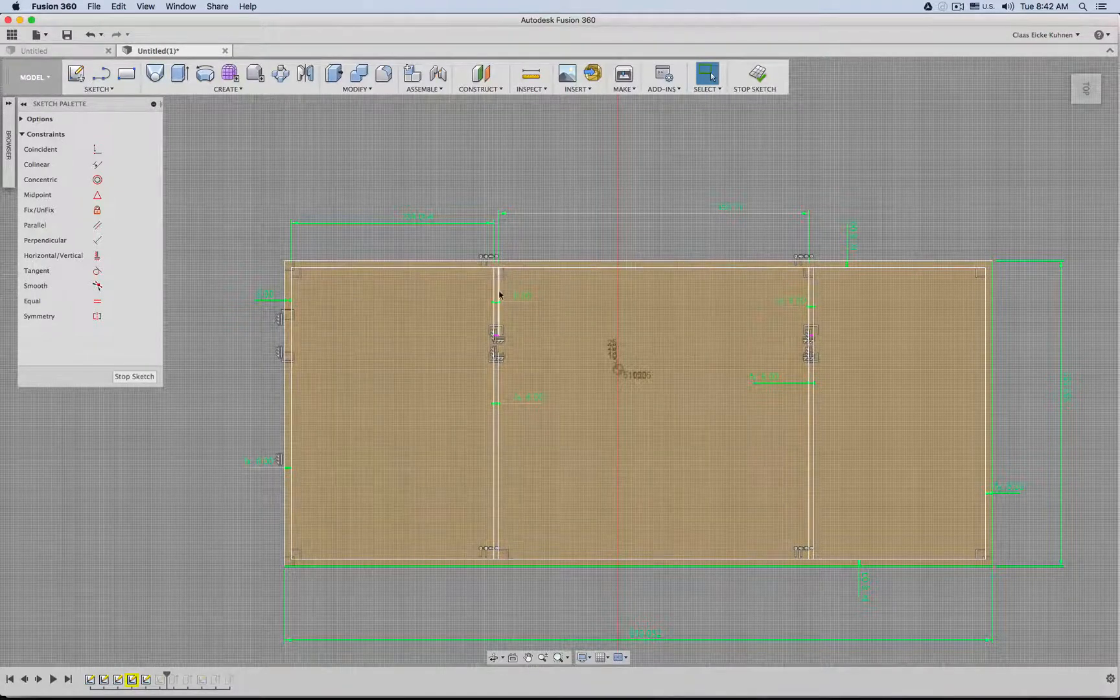
# Widen the doorway in the left partition wall by moving its upper edge up and lower edge down, and finish the sketch.
pyautogui.click(499, 337)
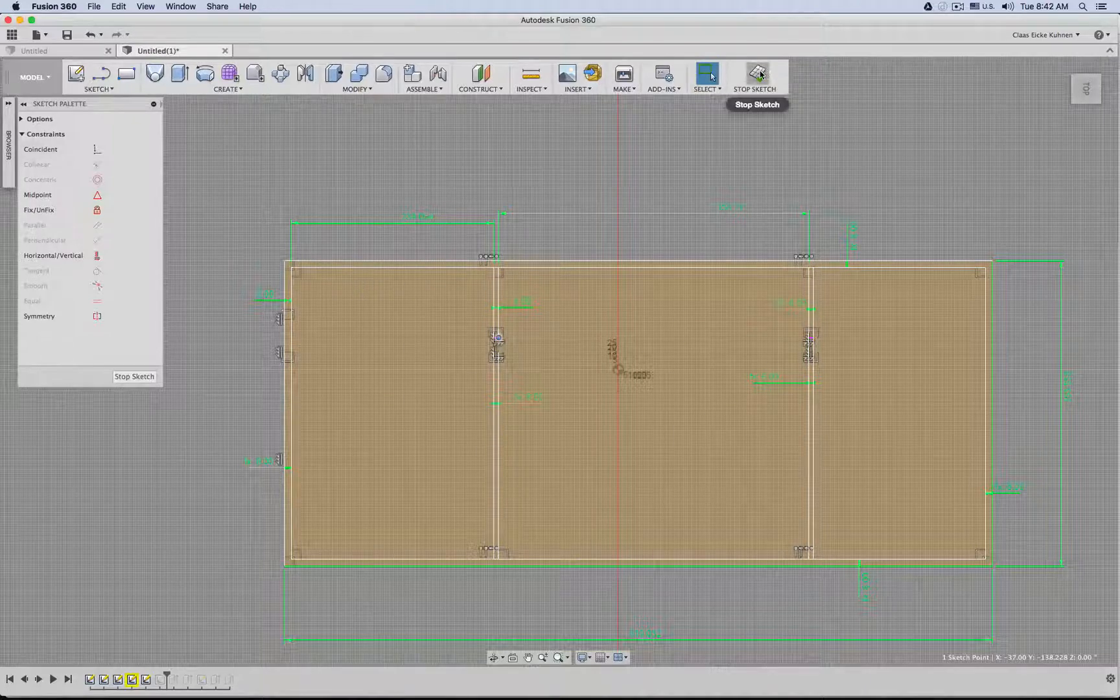
pyautogui.scroll(5, 496, 337)
pyautogui.click(503, 324)
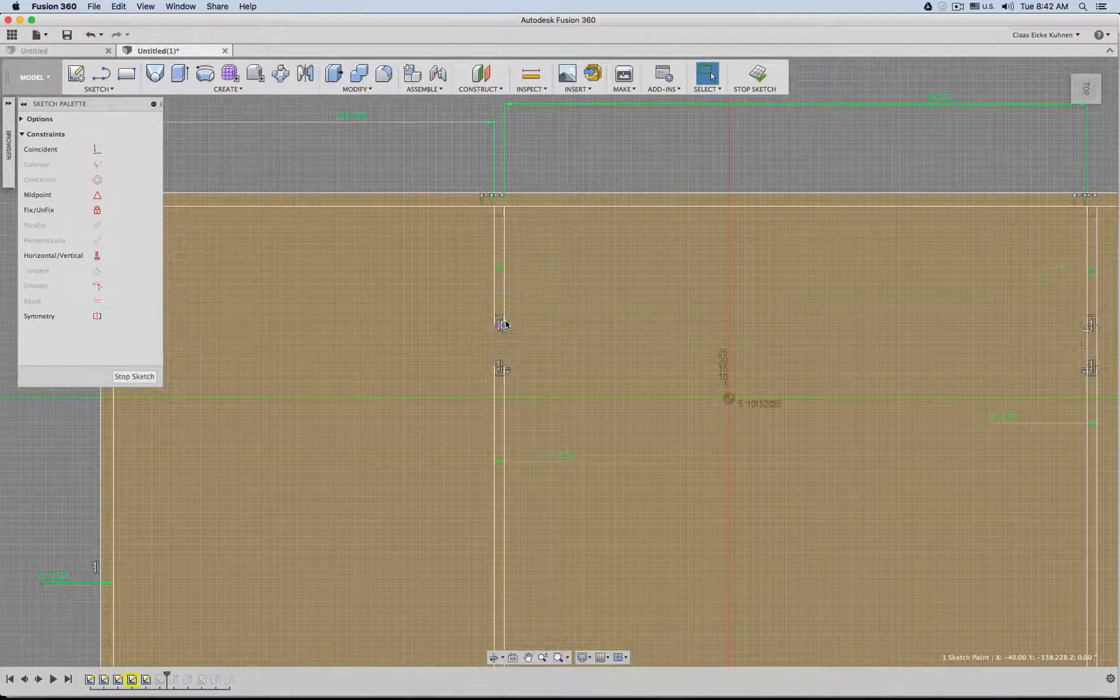
pyautogui.moveTo(505, 322); pyautogui.dragTo(504, 308)
pyautogui.moveTo(504, 369); pyautogui.dragTo(503, 395)
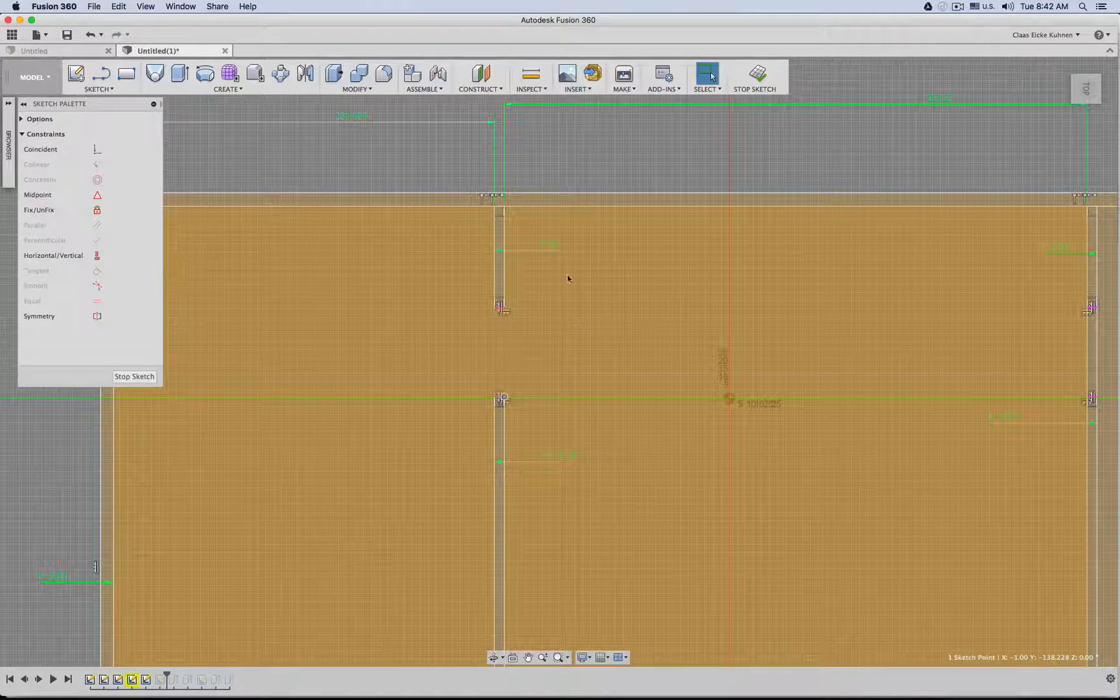
pyautogui.click(757, 75)
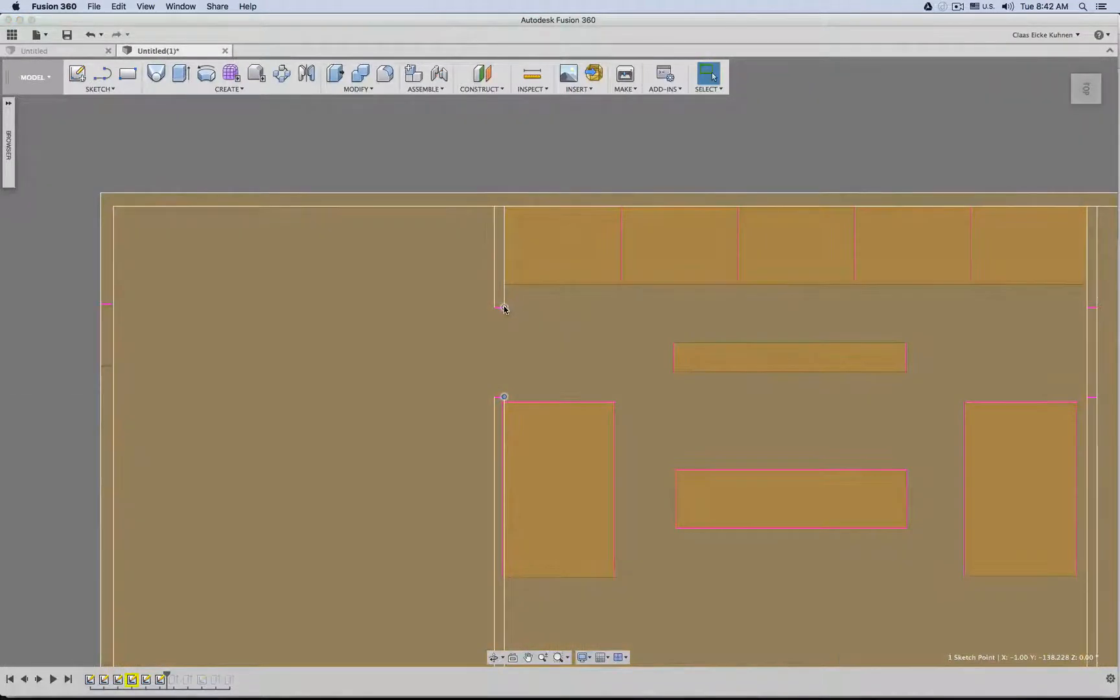
# Reposition the upper edge of the partition doorways by moving the wall end point on the right partition wall slightly down.
pyautogui.press('Escape')
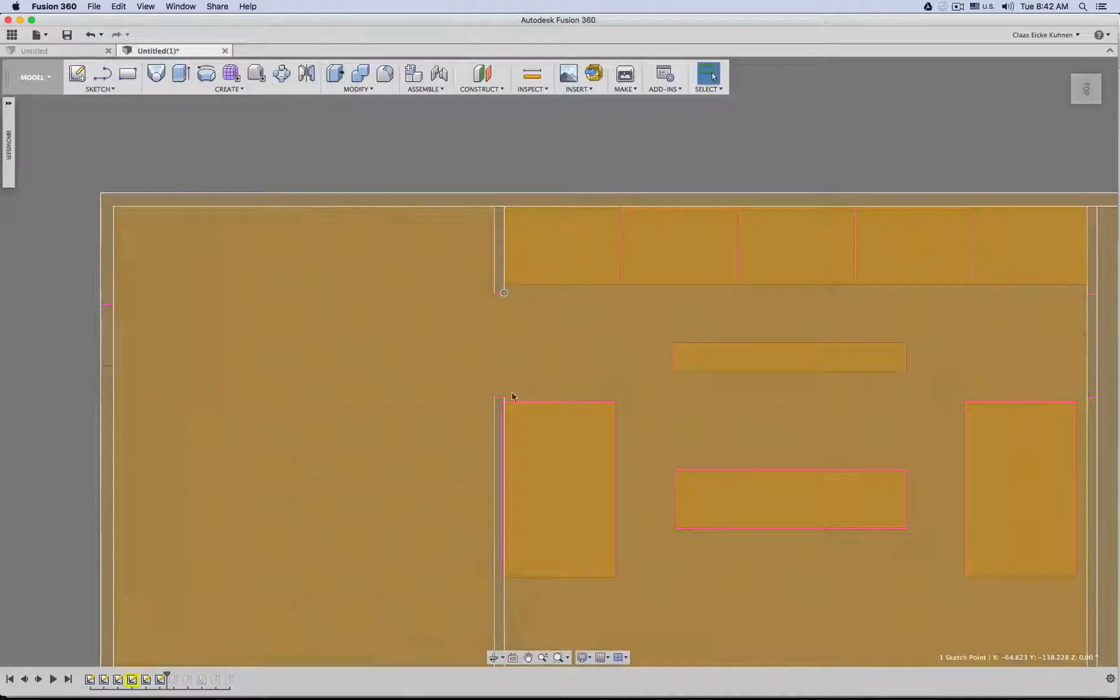
pyautogui.moveTo(622, 347)
pyautogui.mouseDown(button='middle')
pyautogui.moveTo(516, 332)
pyautogui.moveTo(409, 338)
pyautogui.mouseUp(button='middle')
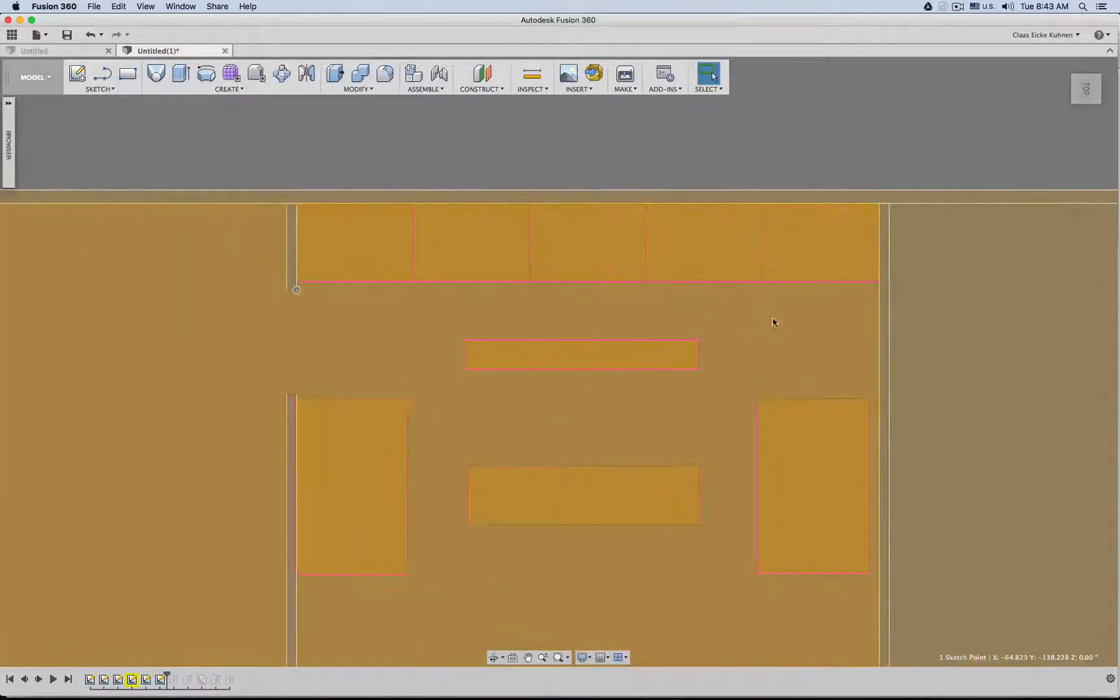
pyautogui.moveTo(878, 291)
pyautogui.mouseDown()
pyautogui.moveTo(879, 313)
pyautogui.moveTo(879, 303)
pyautogui.mouseUp()
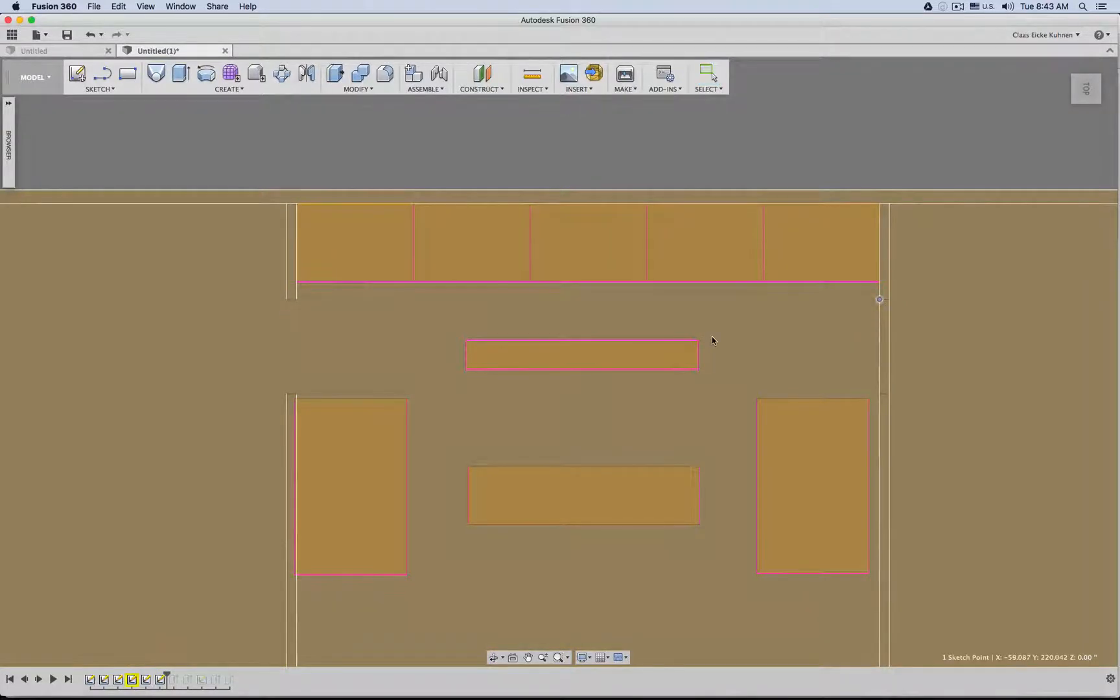
pyautogui.scroll(3, 710, 338)
pyautogui.scroll(-6, 710, 339)
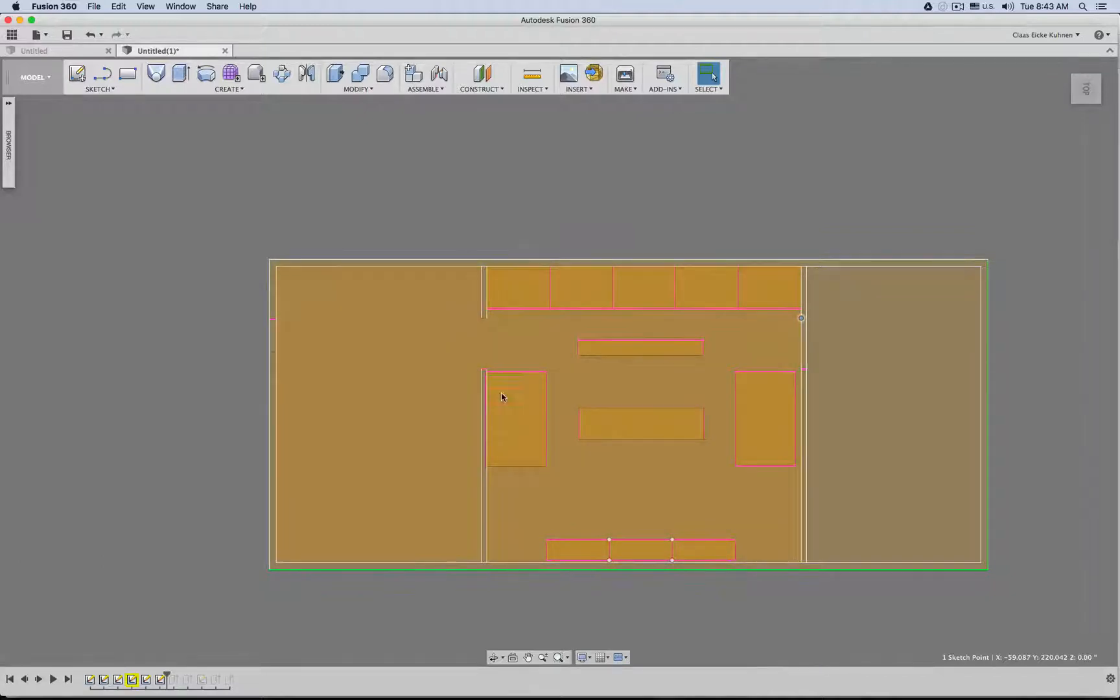
pyautogui.scroll(1, 501, 391)
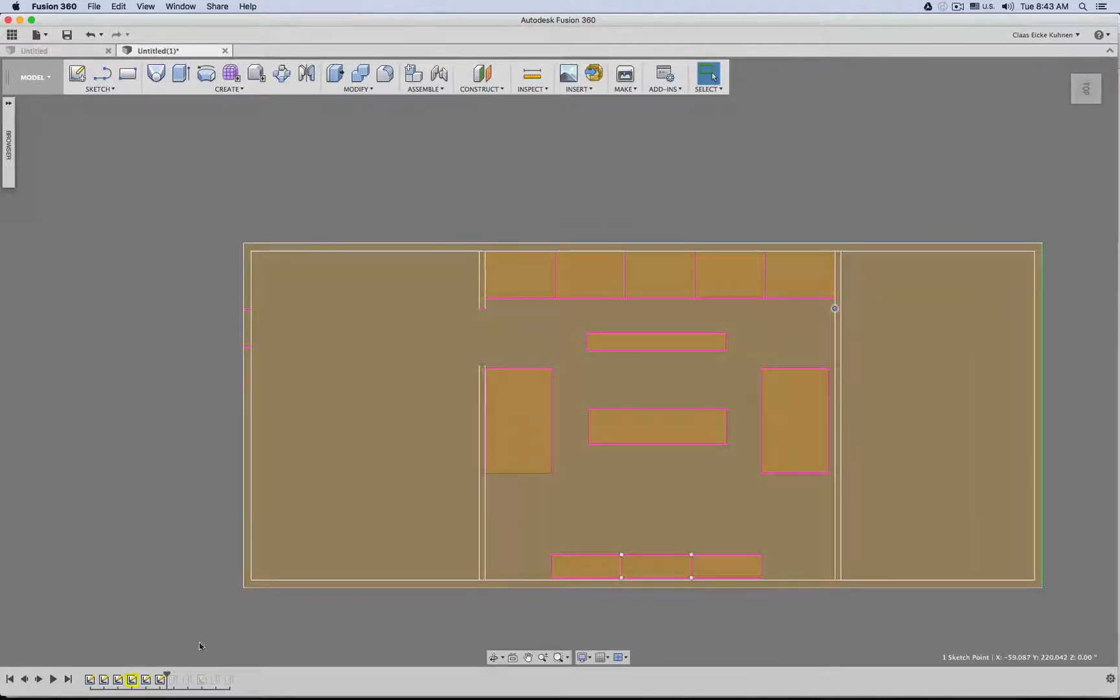
# Open the Furniture Position sketch and link the right large rectangle's width to the left large rectangle's width dimension, d265.
pyautogui.click(8, 103)
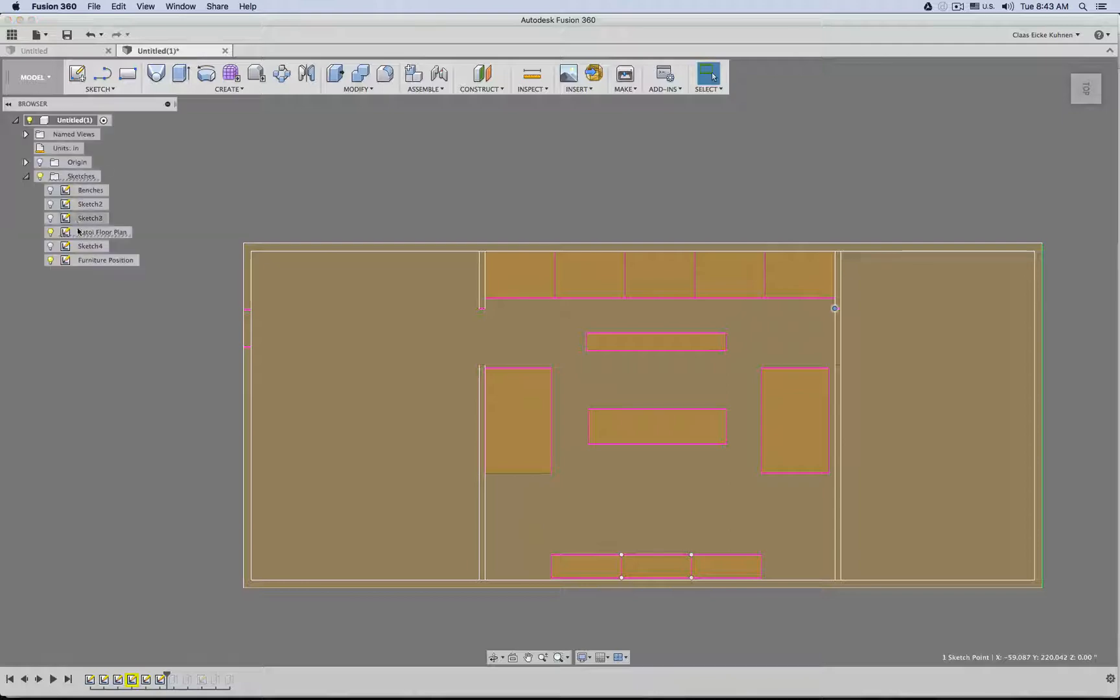
pyautogui.doubleClick(62, 264)
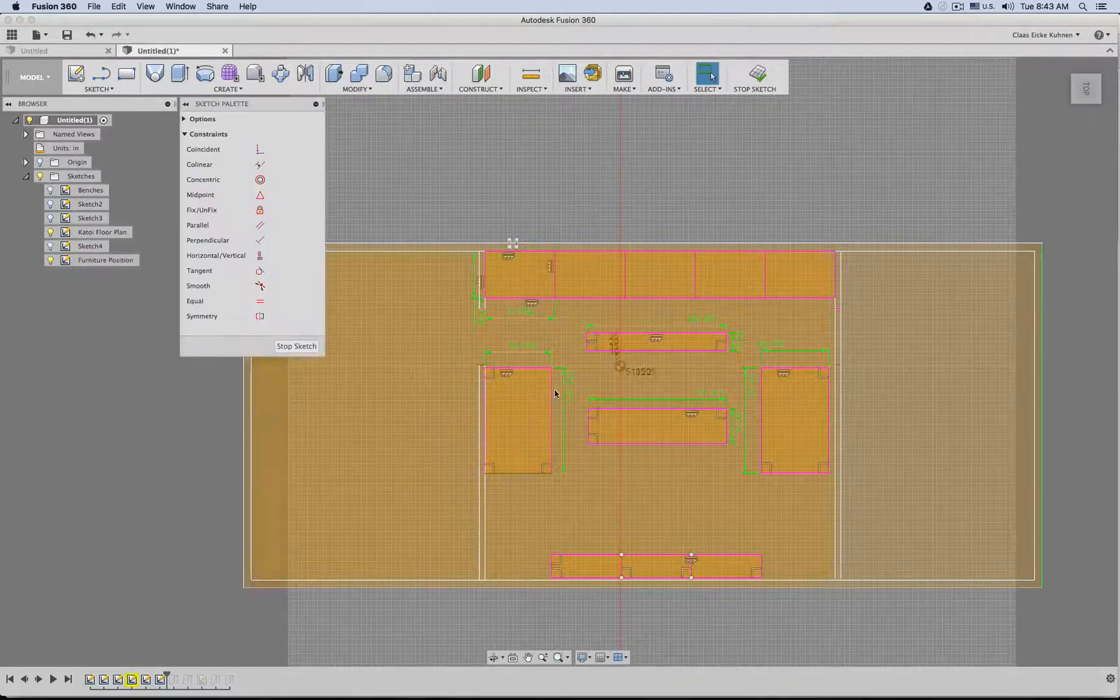
pyautogui.scroll(5, 551, 392)
pyautogui.doubleClick(962, 305)
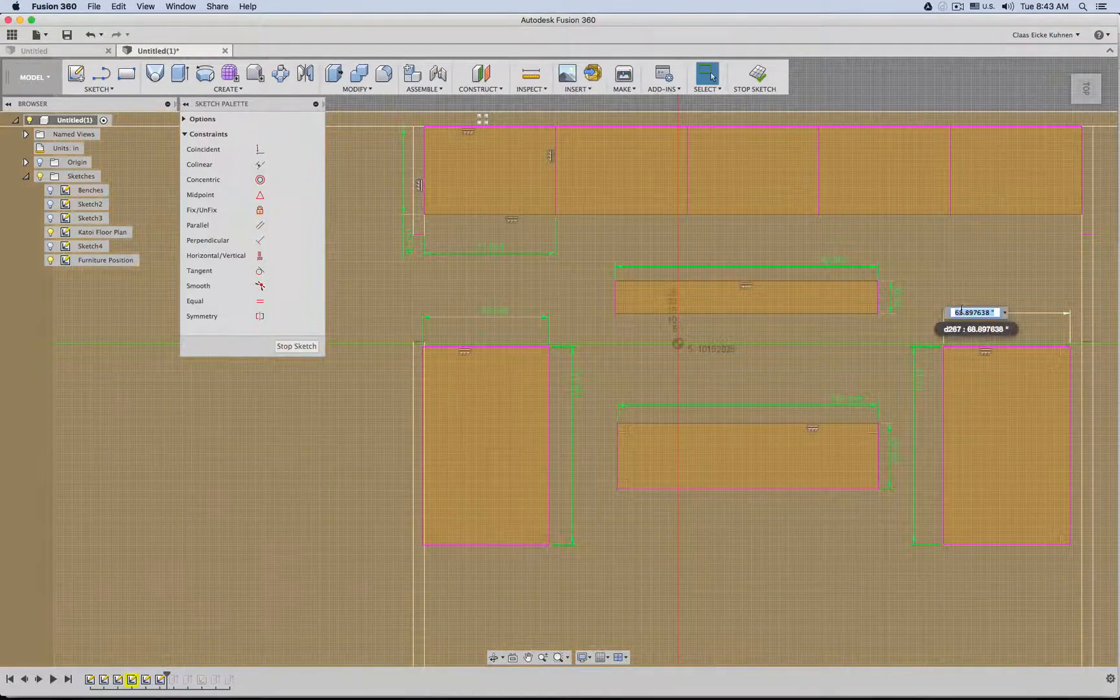
pyautogui.click(512, 312)
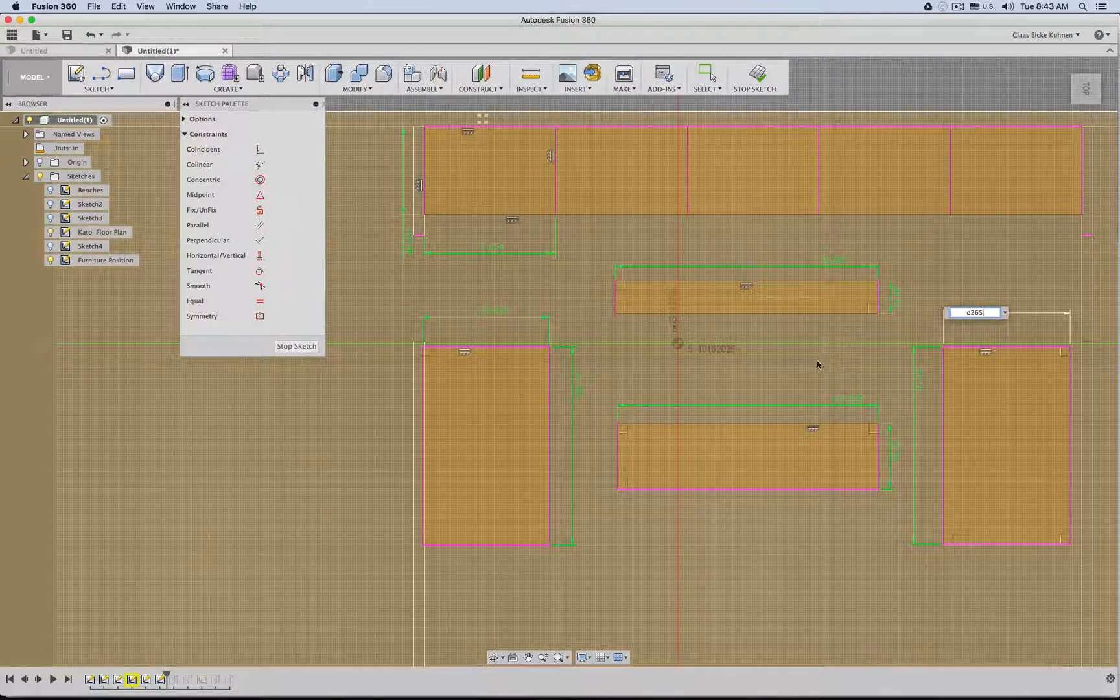
pyautogui.press('Return')
pyautogui.scroll(-4, 902, 381)
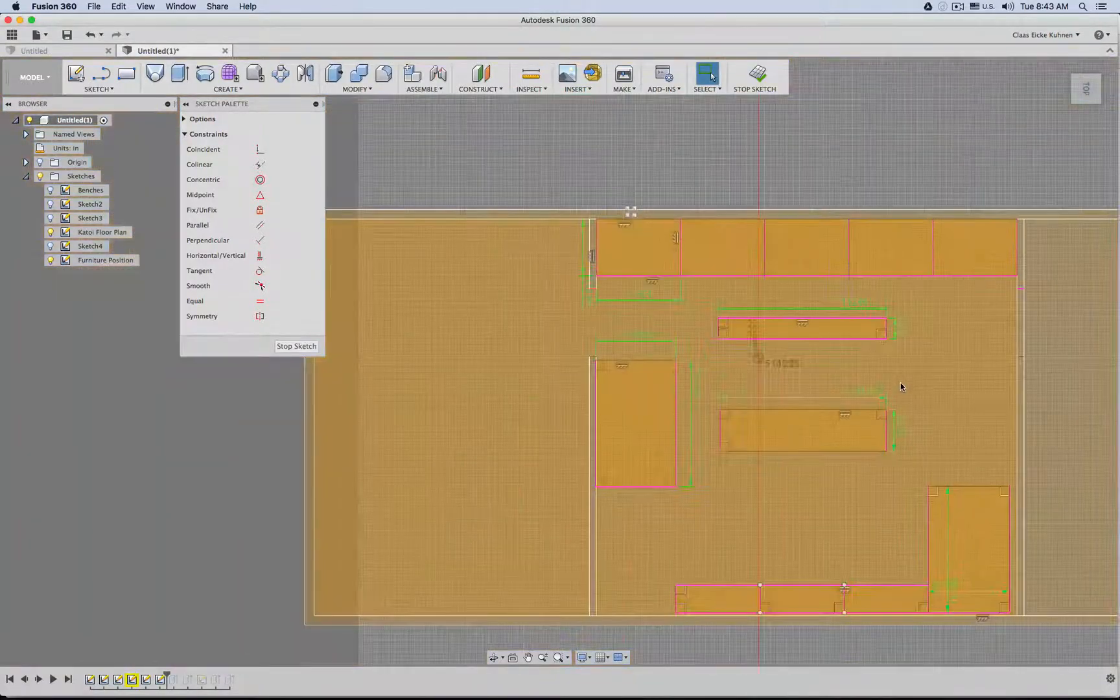
# Move the right large rectangle up beside the left one and link its height to the left rectangle's height dimension.
pyautogui.moveTo(970, 500); pyautogui.dragTo(965, 355)
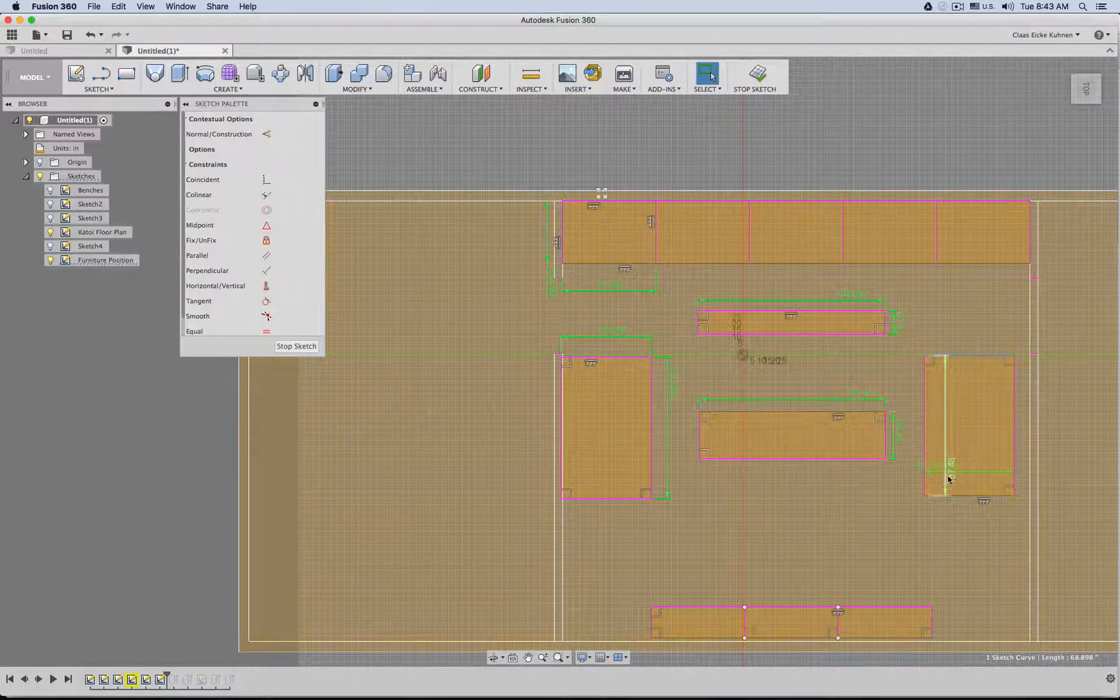
pyautogui.click(921, 479)
pyautogui.doubleClick(910, 481)
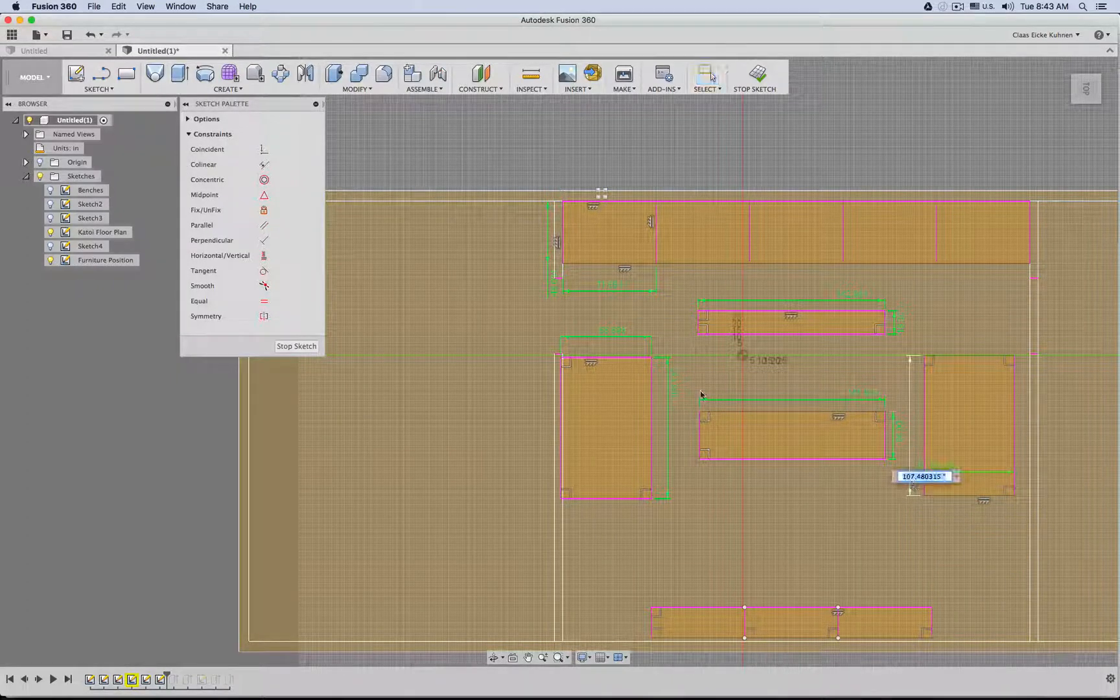
pyautogui.click(674, 383)
pyautogui.press('Return')
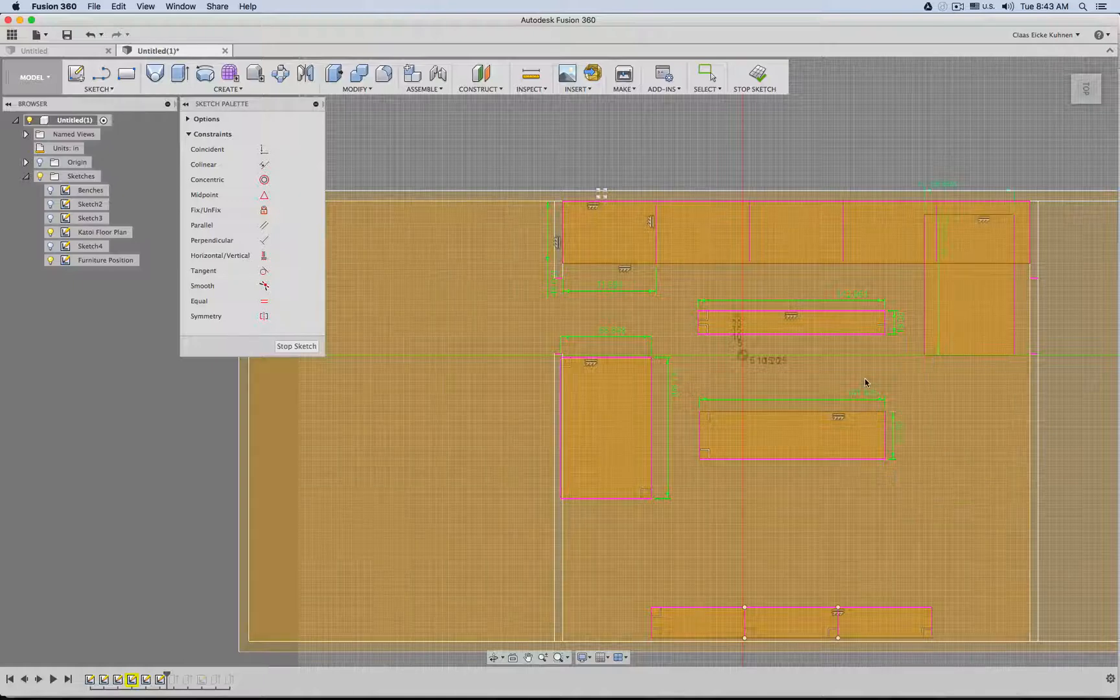
# Align the right large rectangle's upper left corner horizontally with the left one's upper right corner, remove its height dimension, and extend it downward.
pyautogui.press('Escape')
pyautogui.moveTo(925, 294); pyautogui.dragTo(934, 449)
pyautogui.click(915, 122)
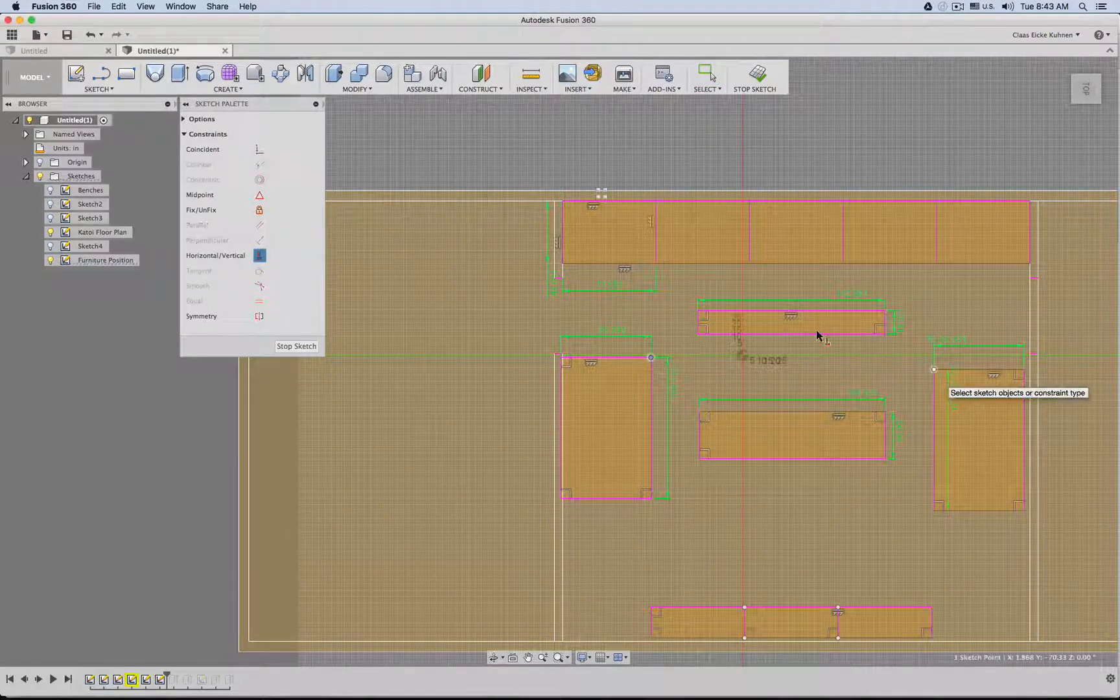
pyautogui.press('super+z')
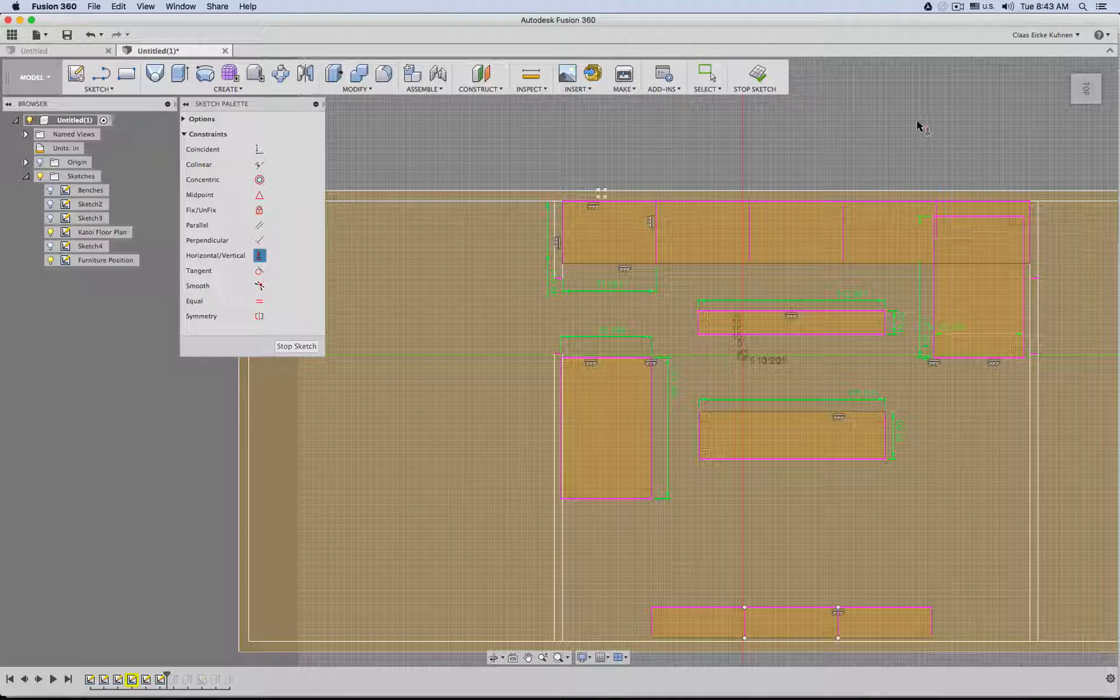
pyautogui.moveTo(975, 216)
pyautogui.mouseDown()
pyautogui.moveTo(978, 336)
pyautogui.moveTo(965, 250)
pyautogui.moveTo(974, 237)
pyautogui.moveTo(976, 421)
pyautogui.mouseUp()
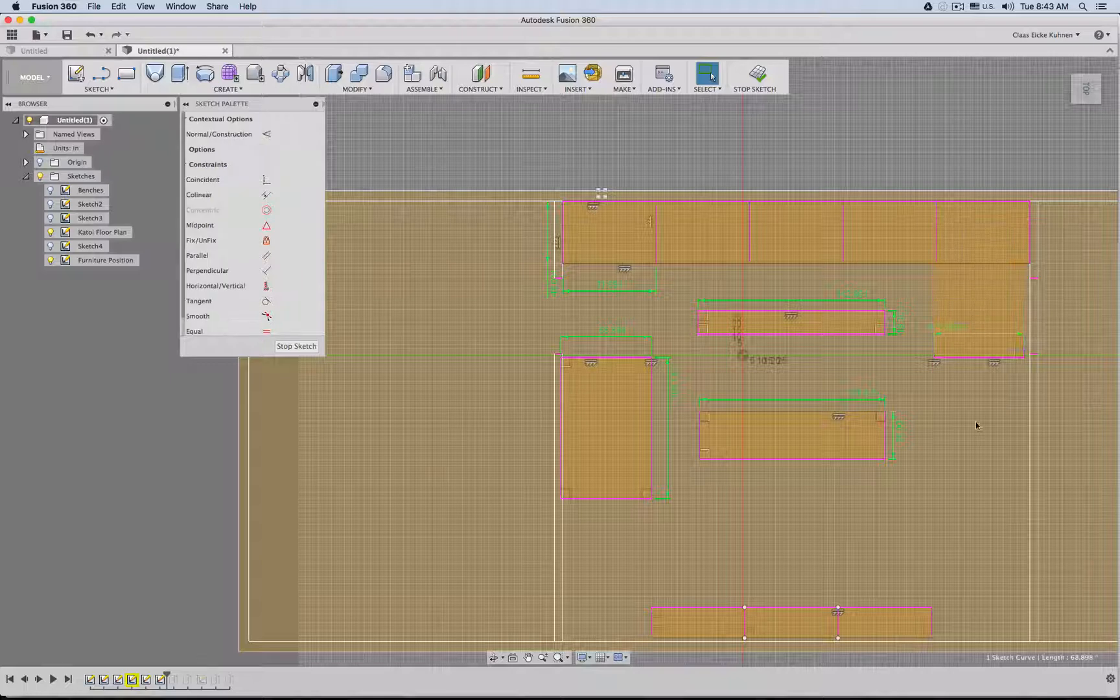
pyautogui.moveTo(977, 468); pyautogui.dragTo(977, 500)
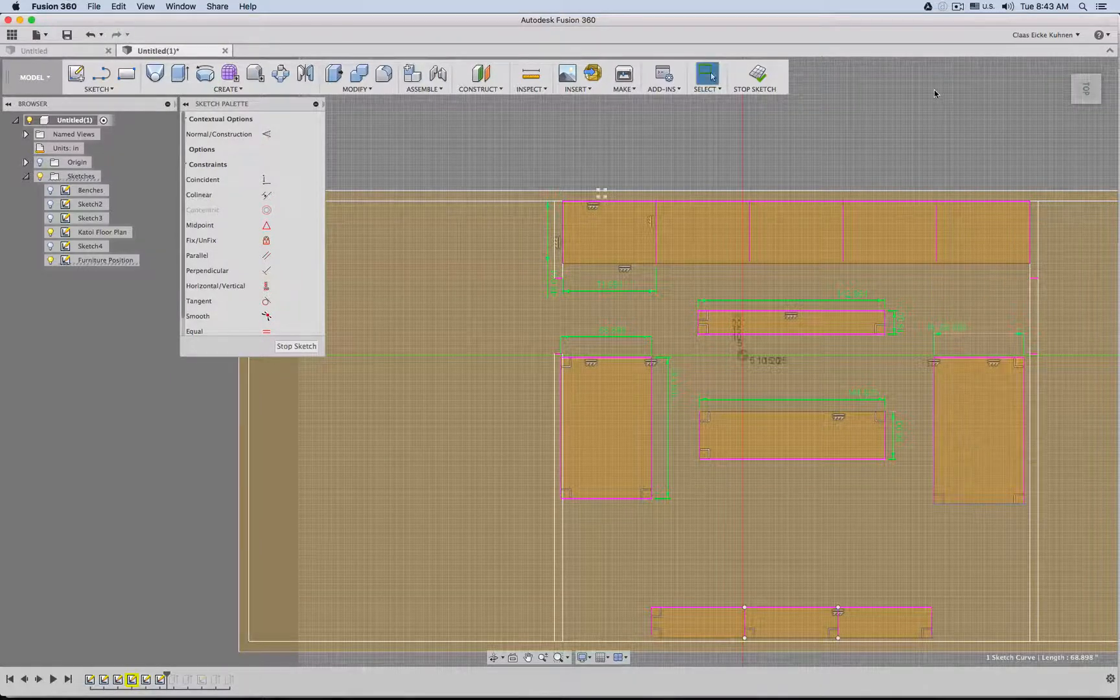
# Dimension the right large rectangle's left edge and link that height to the left large rectangle's height dimension.
pyautogui.press('d')
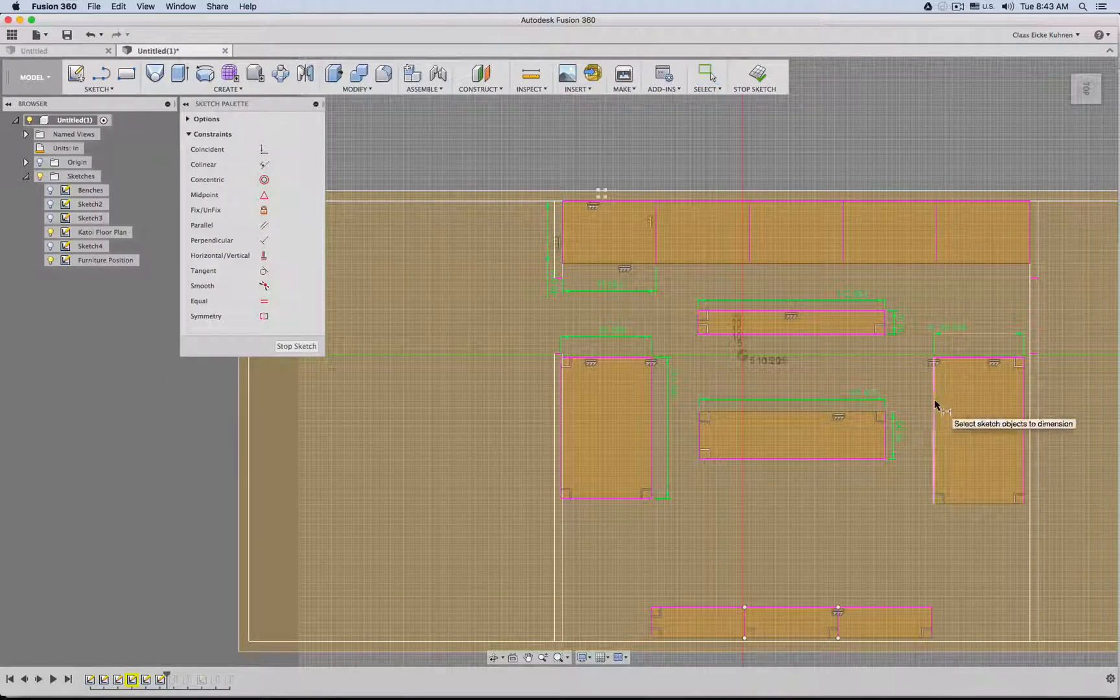
pyautogui.click(934, 407)
pyautogui.click(920, 406)
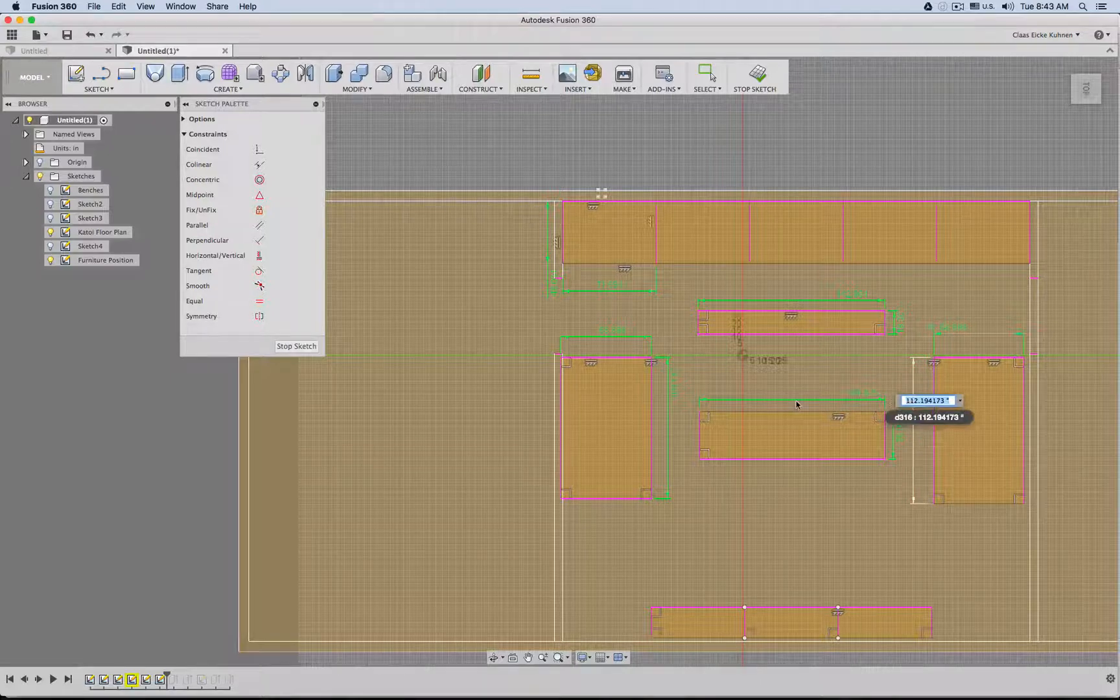
pyautogui.click(674, 387)
pyautogui.press('Return')
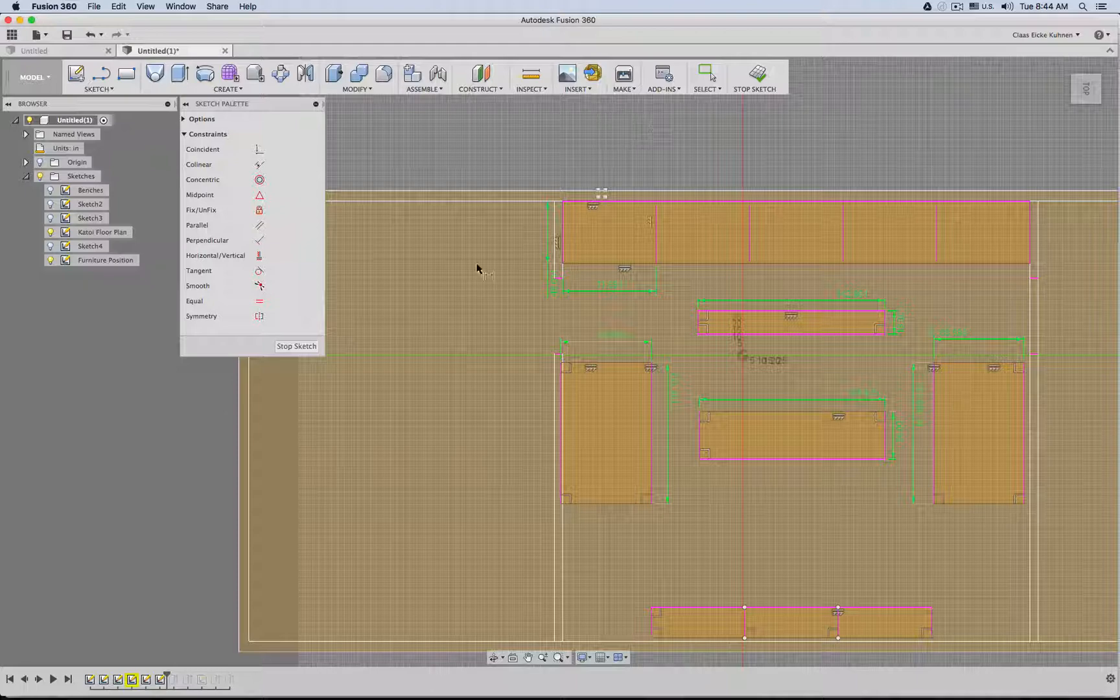
pyautogui.press('Escape')
# Move the left large rectangle point-to-point so its upper left corner lies on the left partition wall's inner edge.
pyautogui.scroll(-3, 624, 347)
pyautogui.scroll(5, 625, 348)
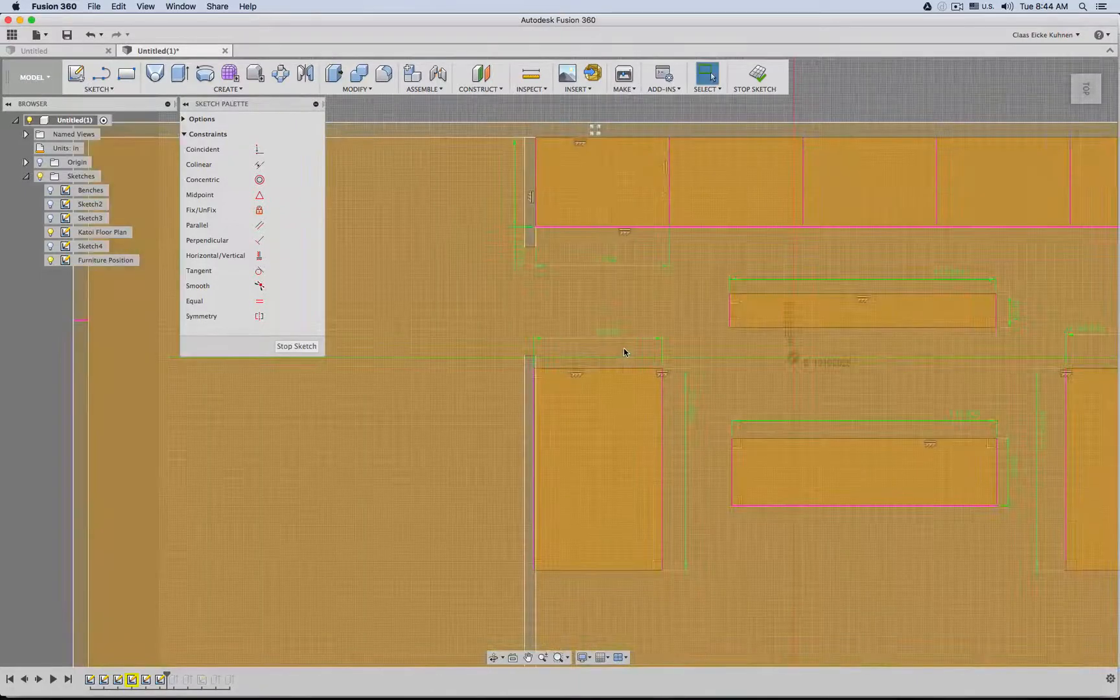
pyautogui.click(562, 373)
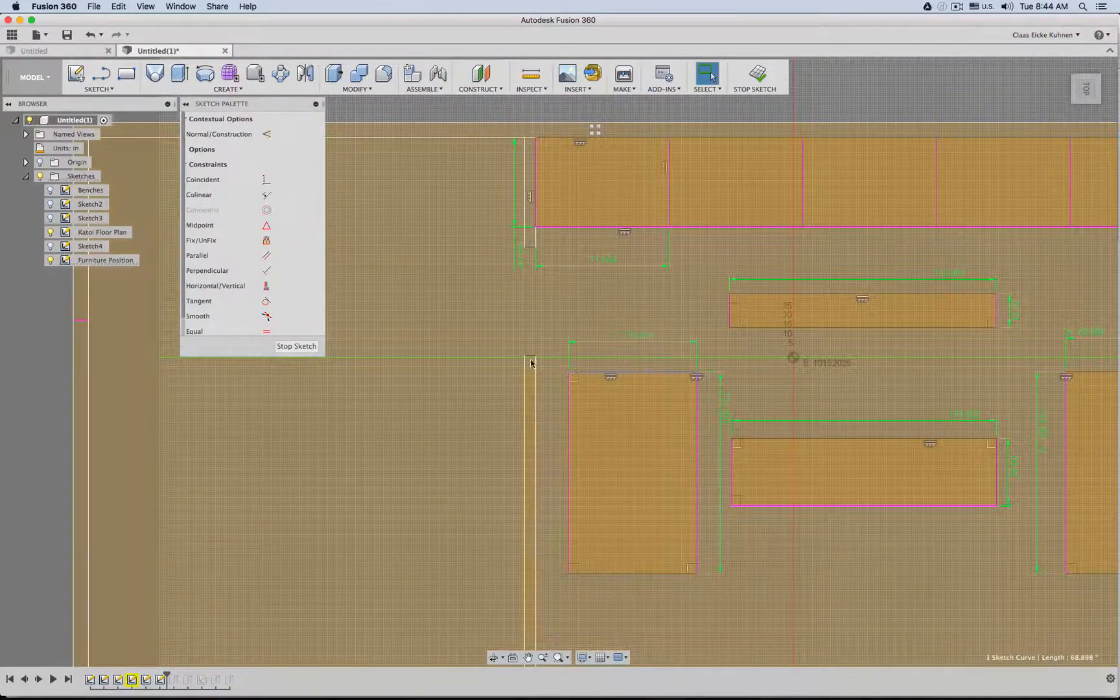
pyautogui.scroll(3, 562, 375)
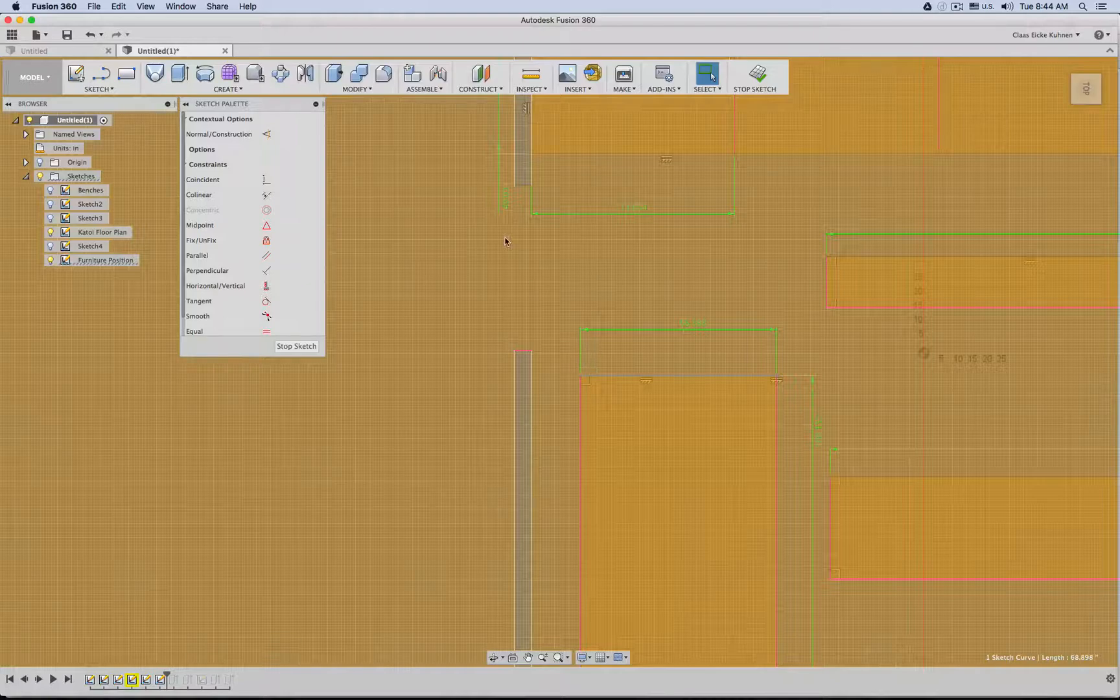
pyautogui.press('m')
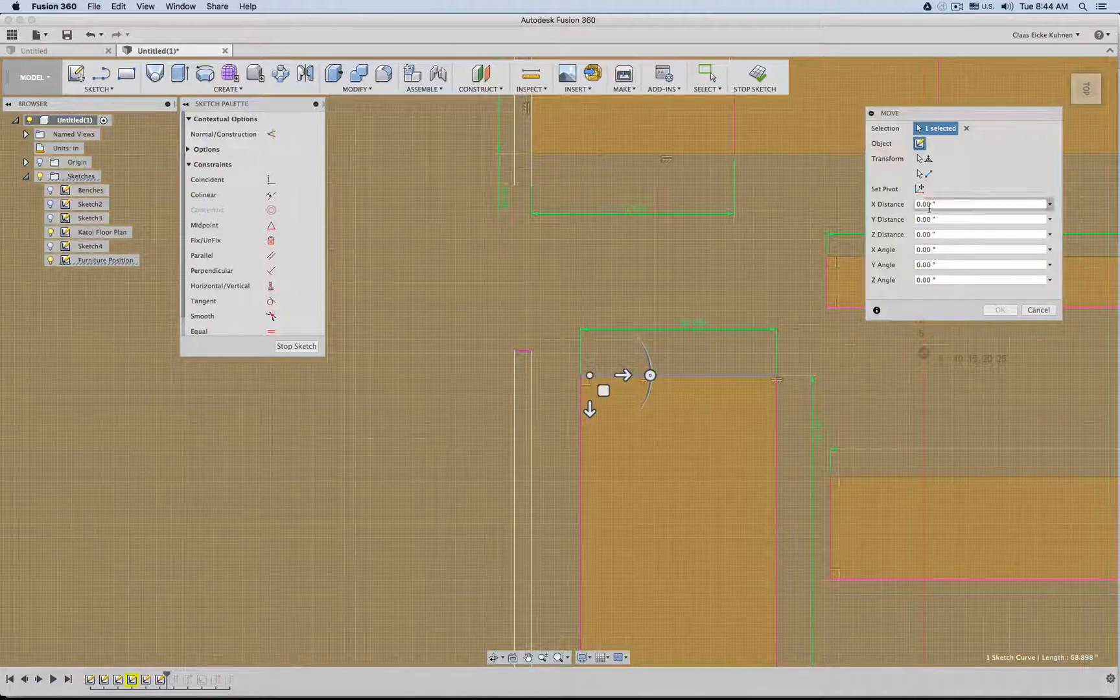
pyautogui.click(966, 128)
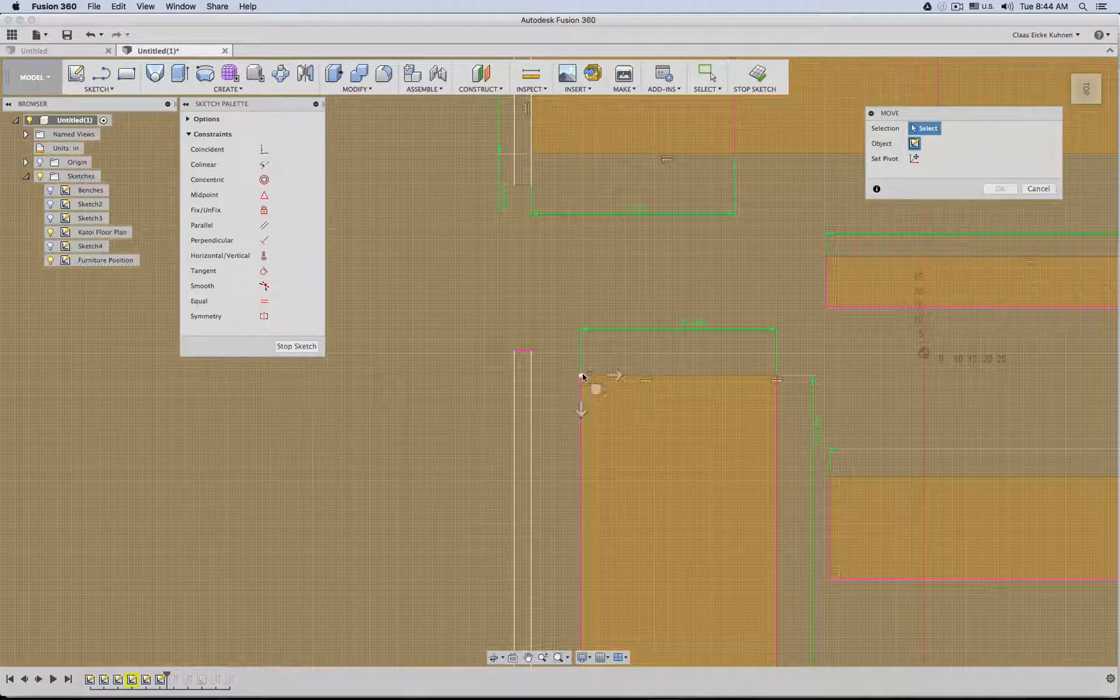
pyautogui.click(926, 175)
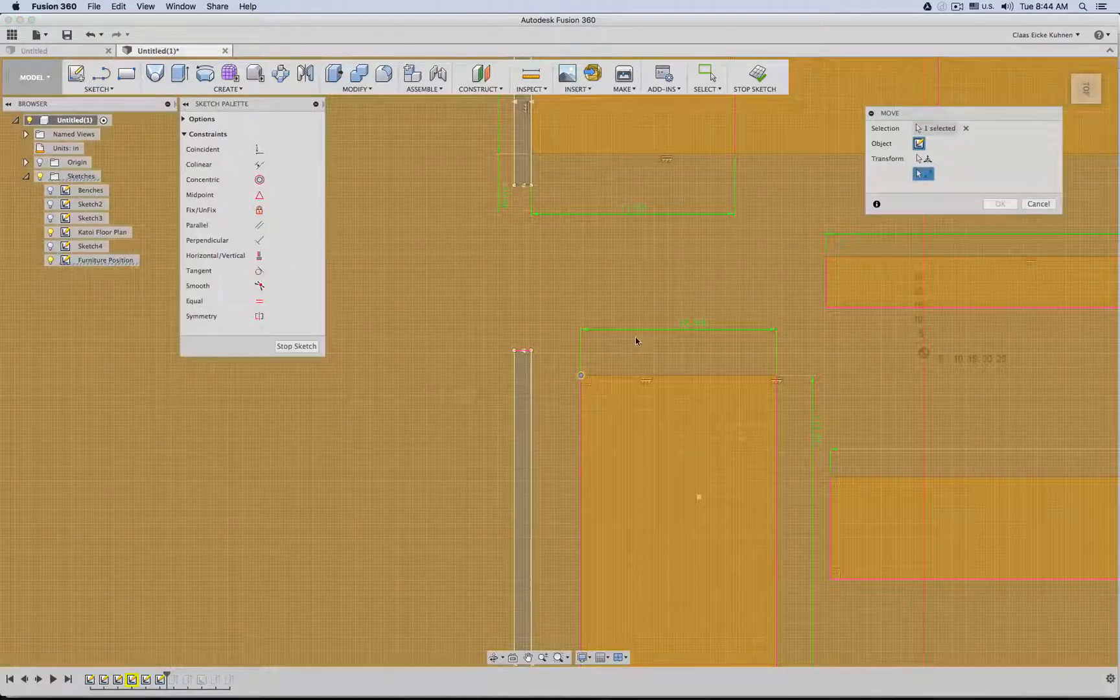
pyautogui.click(541, 379)
pyautogui.scroll(-3, 652, 359)
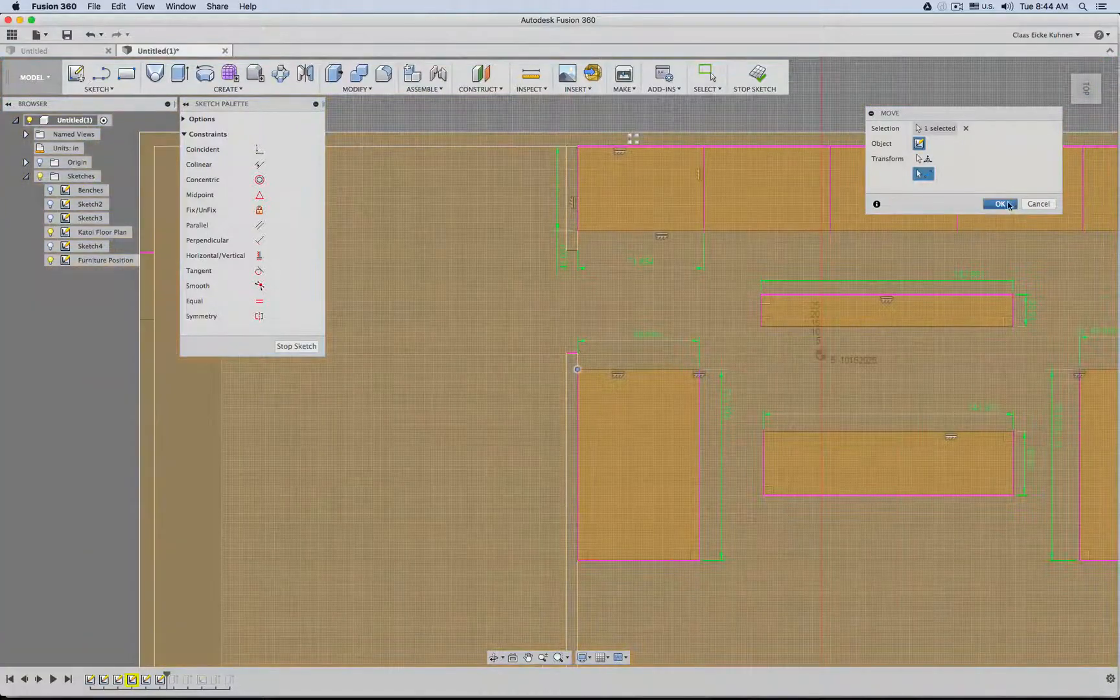
pyautogui.click(1000, 204)
# Shift the right large rectangle's upper right corner onto the inner edge of the right partition wall.
pyautogui.scroll(-3, 825, 342)
pyautogui.scroll(5, 688, 383)
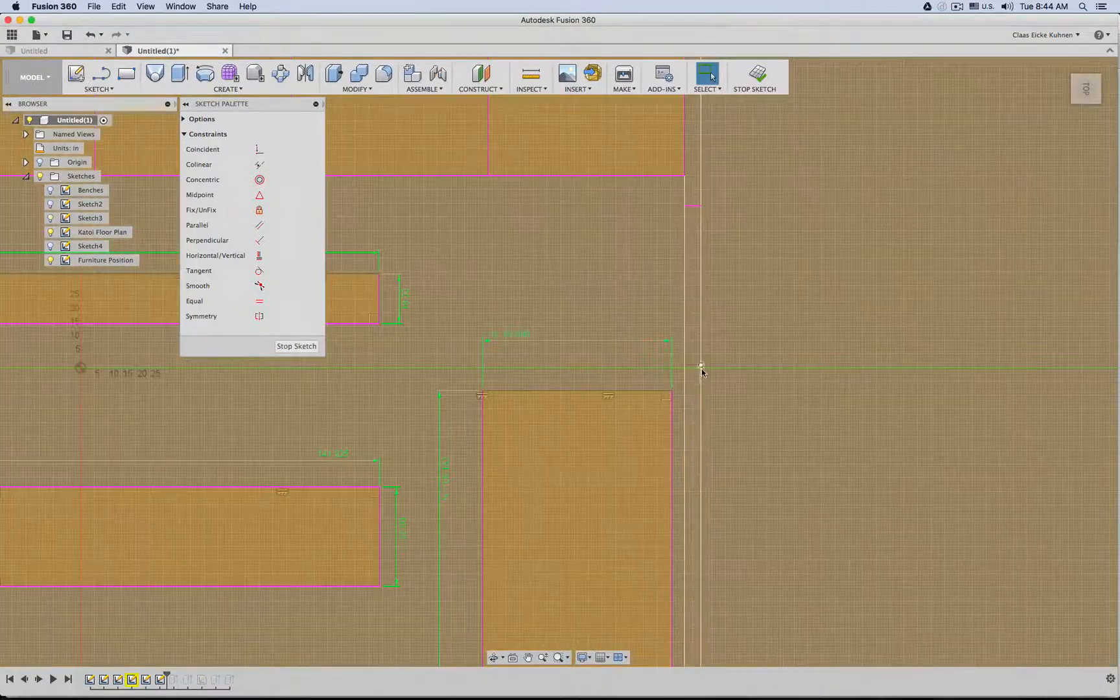
pyautogui.scroll(4, 701, 370)
pyautogui.click(681, 396)
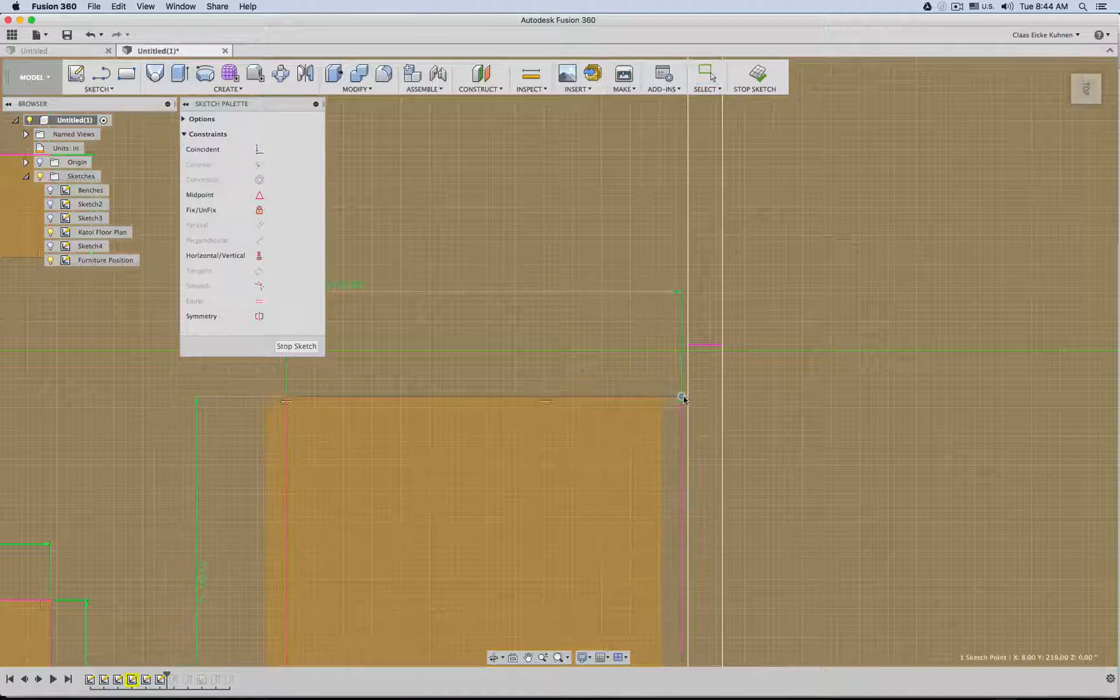
pyautogui.moveTo(684, 399); pyautogui.dragTo(688, 400)
pyautogui.scroll(-5, 607, 393)
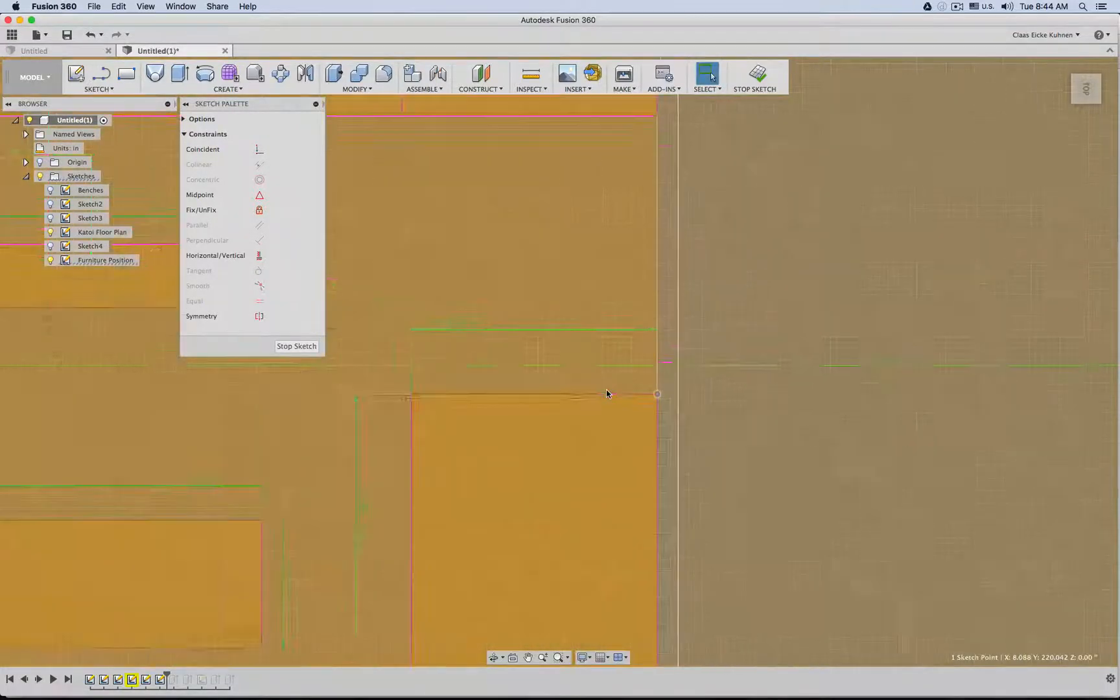
pyautogui.scroll(-4, 836, 292)
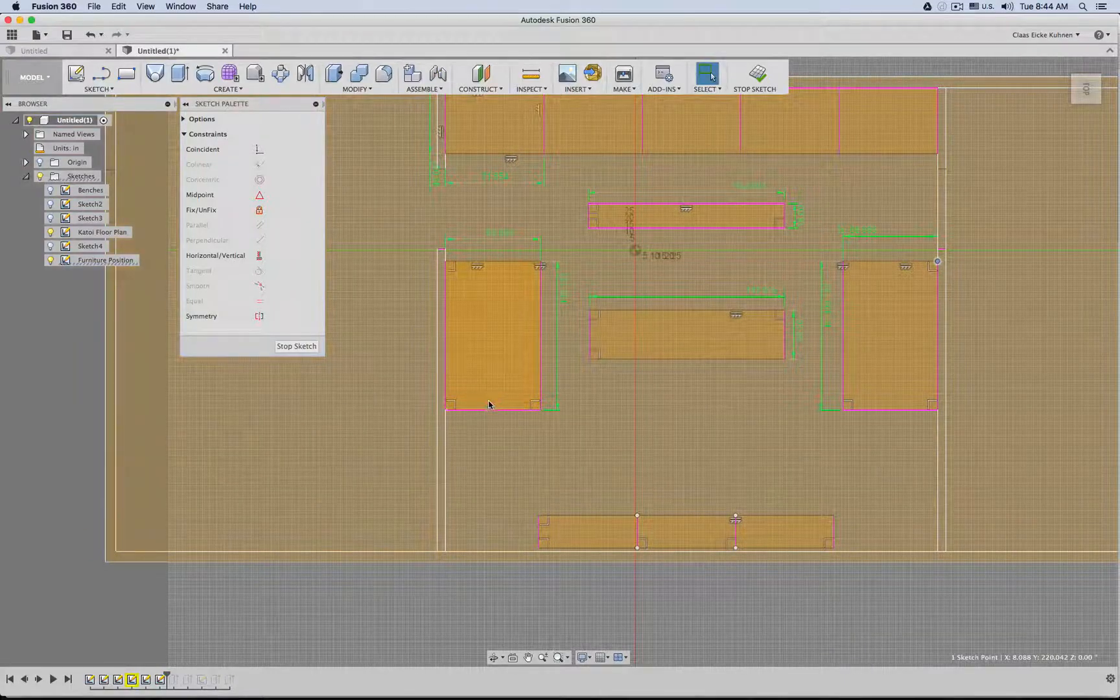
# Nudge the left large rectangle and its aligned right counterpart slightly up by moving the left rectangle's lower edge.
pyautogui.moveTo(488, 410)
pyautogui.mouseDown()
pyautogui.moveTo(490, 450)
pyautogui.moveTo(519, 465)
pyautogui.moveTo(547, 447)
pyautogui.moveTo(450, 420)
pyautogui.moveTo(569, 410)
pyautogui.moveTo(471, 428)
pyautogui.moveTo(588, 421)
pyautogui.mouseUp()
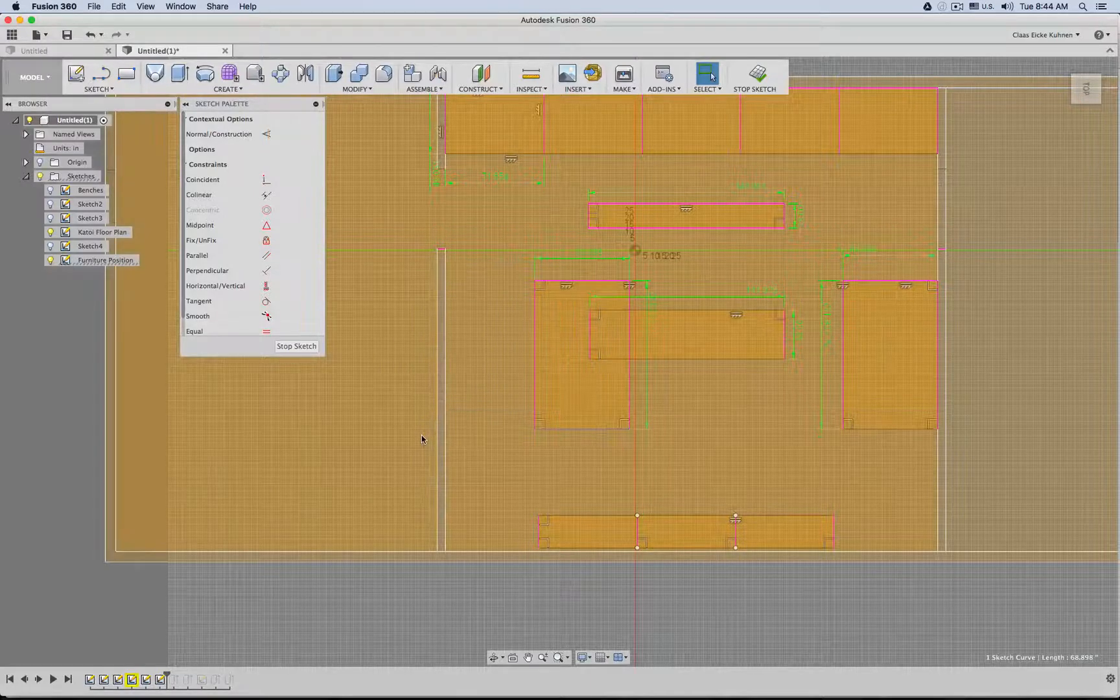
pyautogui.press('super+z')
pyautogui.click(492, 411)
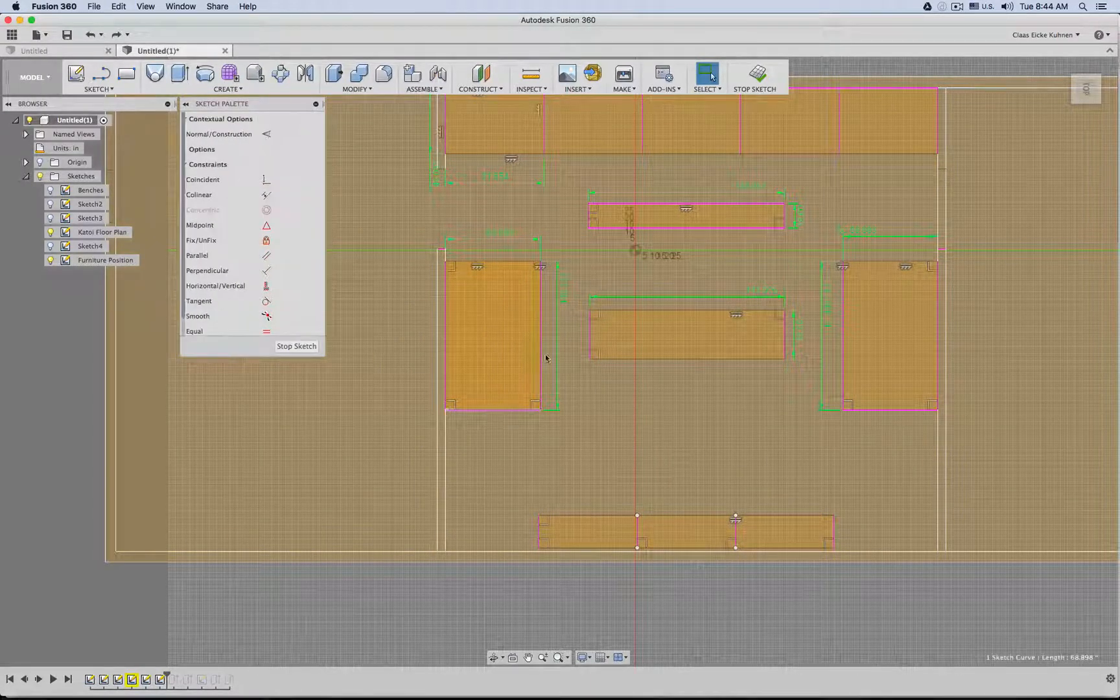
pyautogui.press('m')
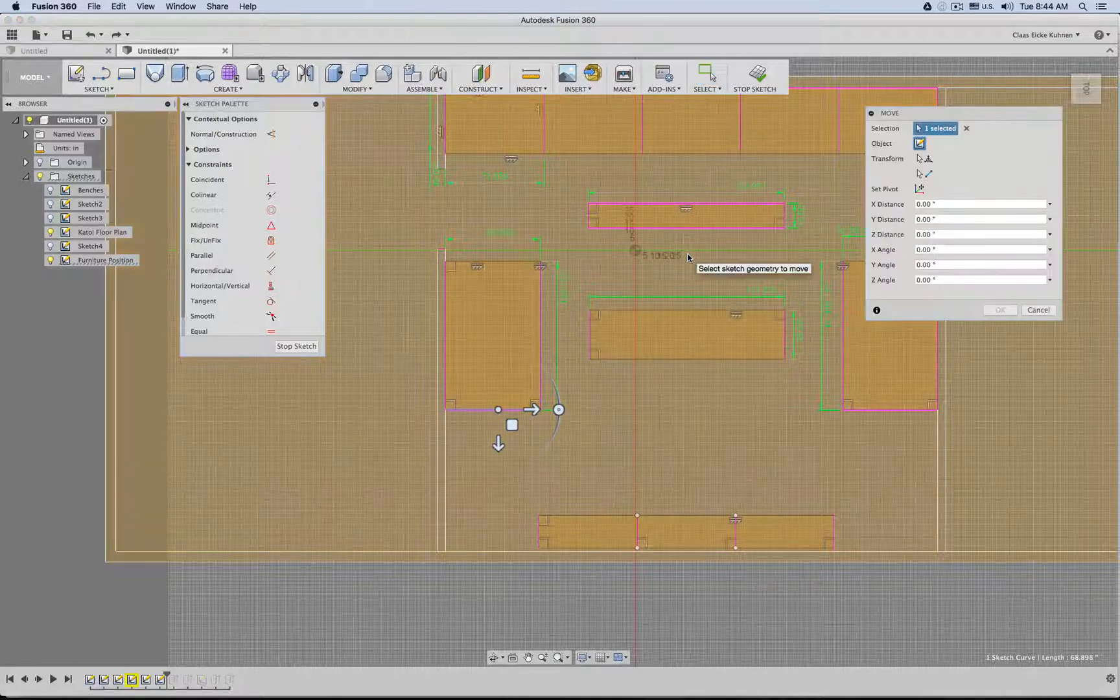
pyautogui.moveTo(498, 444); pyautogui.dragTo(522, 441)
pyautogui.click(1000, 311)
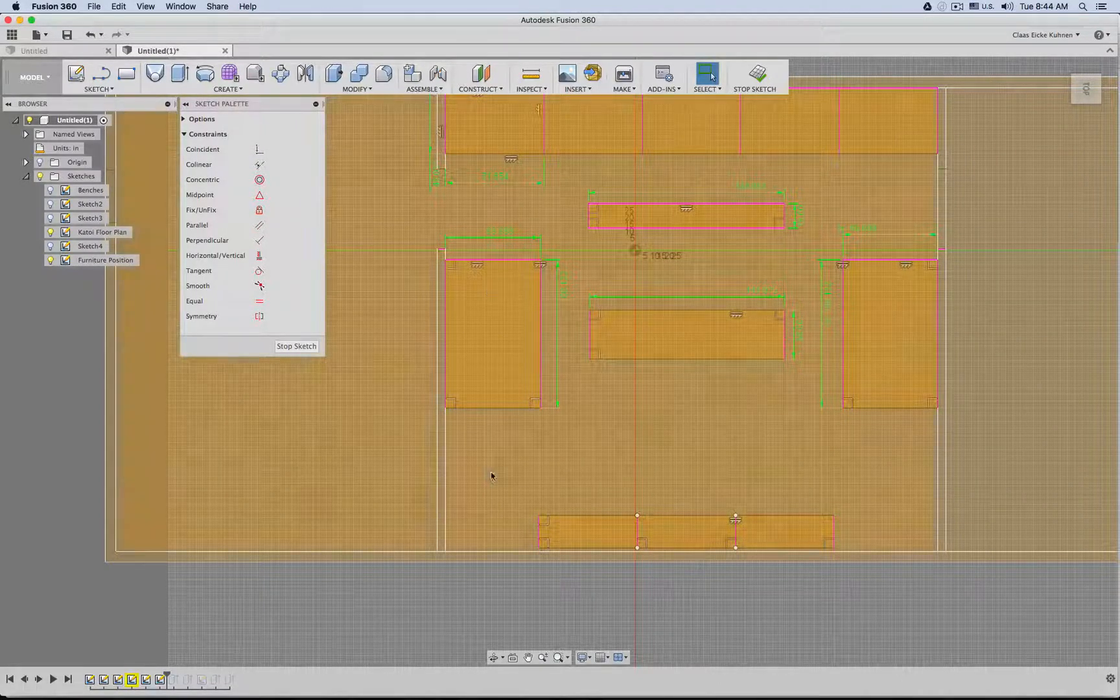
# Create a rectangular pattern of the left large rectangle's four edges downward with quantity 2 and a spacing of d266.
pyautogui.click(98, 89)
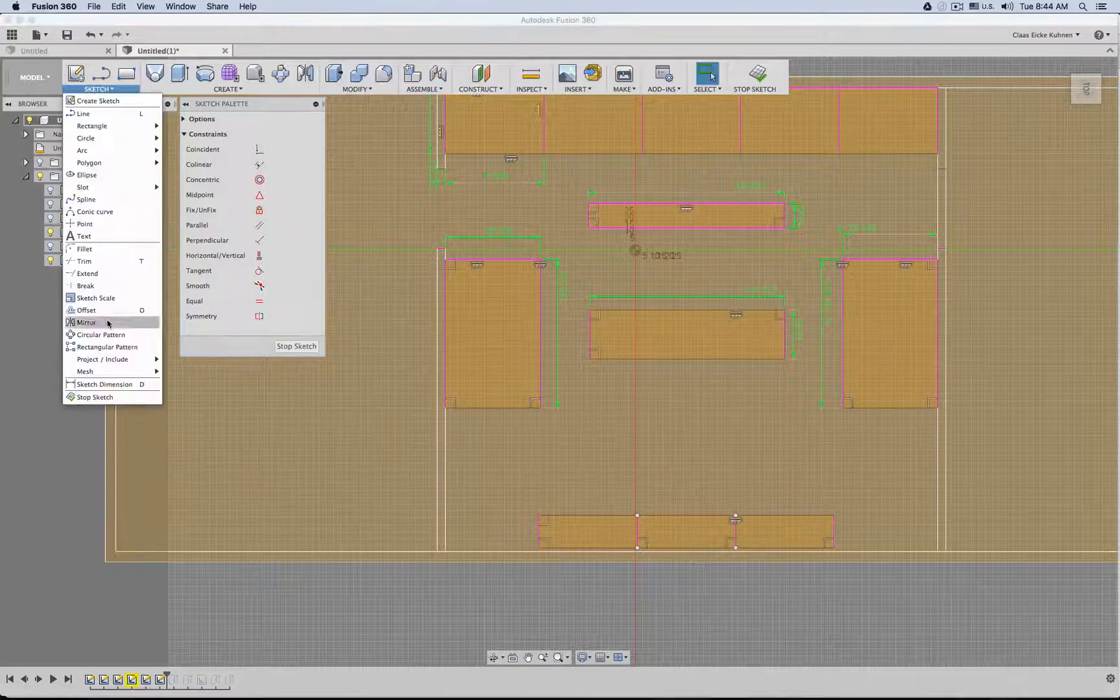
pyautogui.click(107, 348)
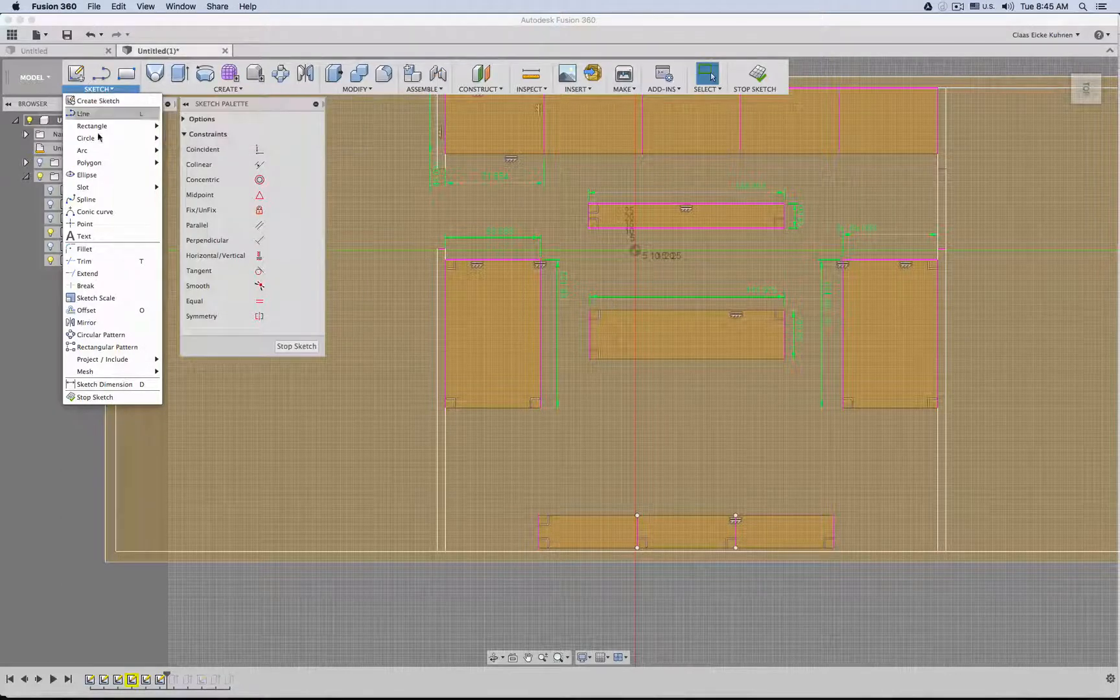
pyautogui.click(107, 347)
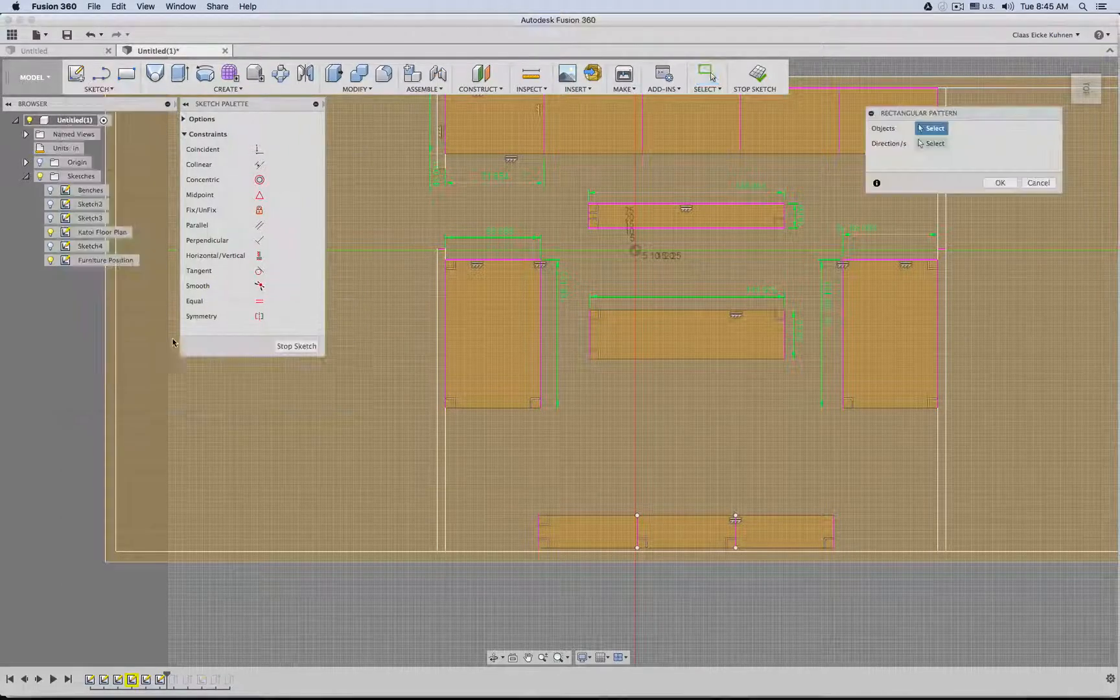
pyautogui.click(492, 408)
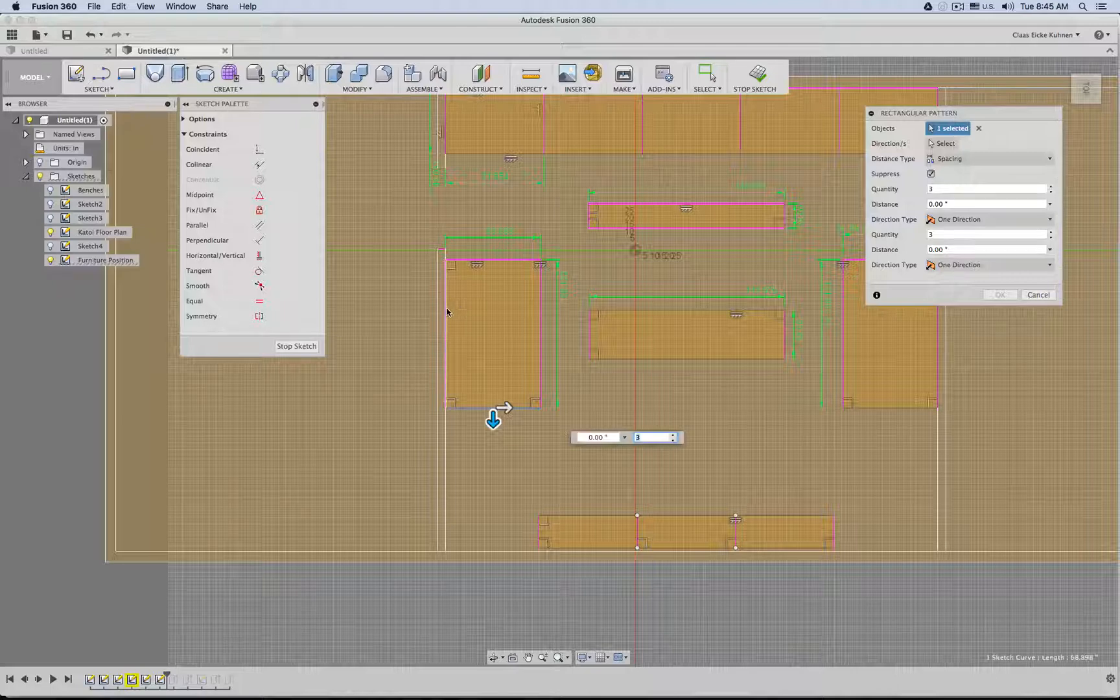
pyautogui.click(445, 312)
pyautogui.click(508, 261)
pyautogui.click(540, 316)
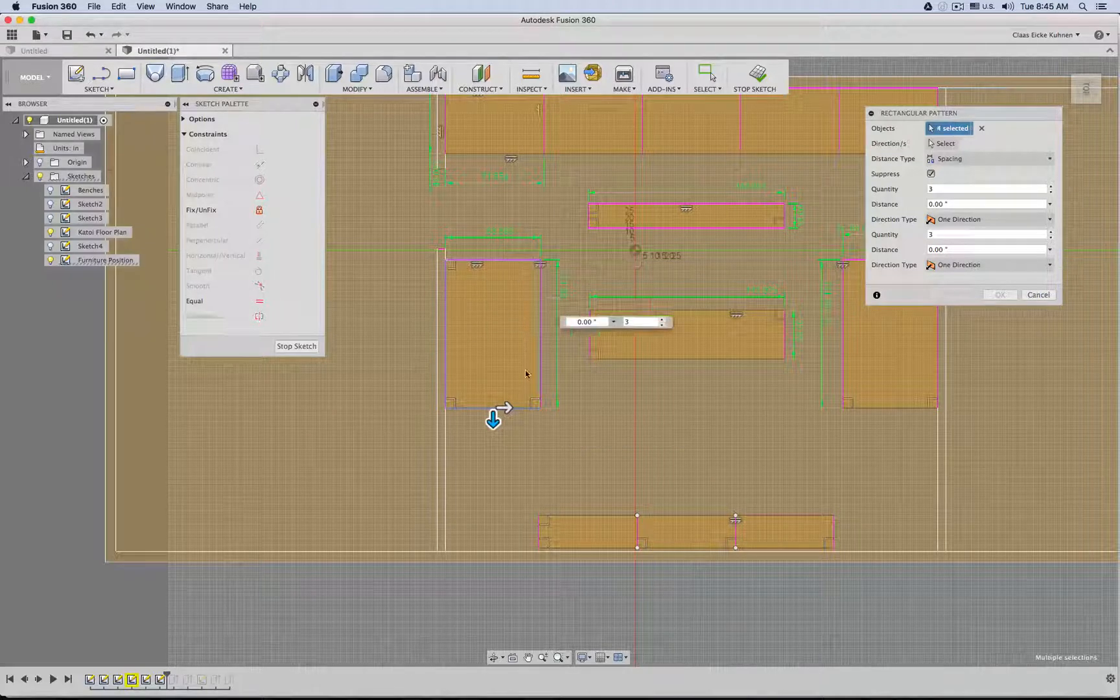
pyautogui.moveTo(493, 424); pyautogui.dragTo(494, 468)
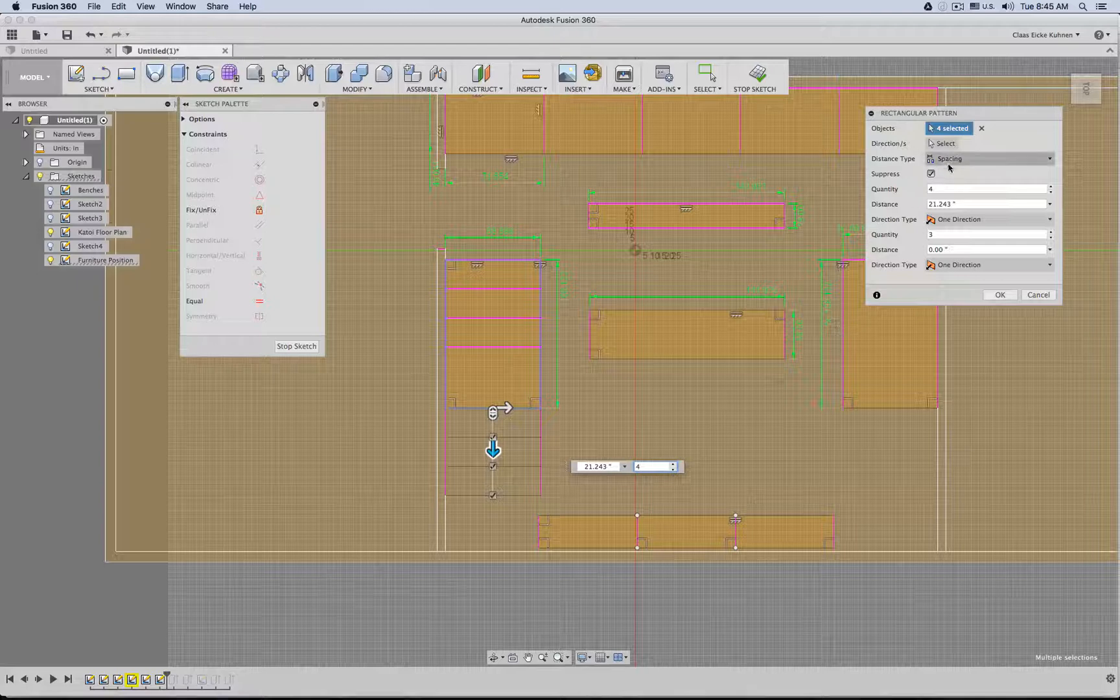
pyautogui.click(674, 470)
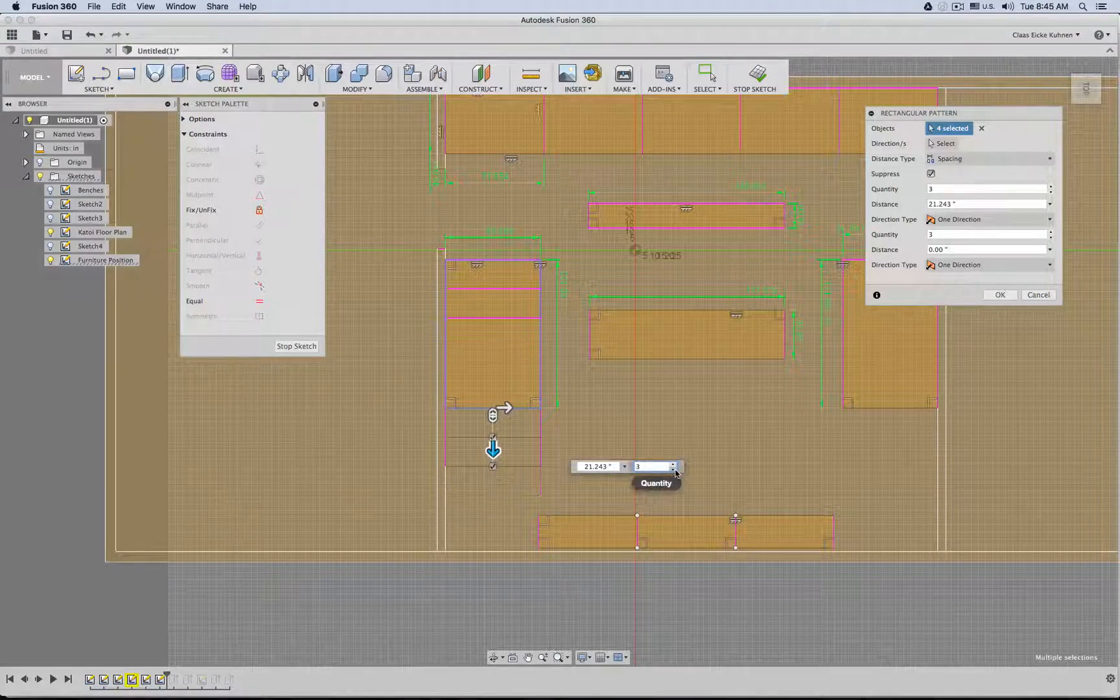
pyautogui.click(674, 470)
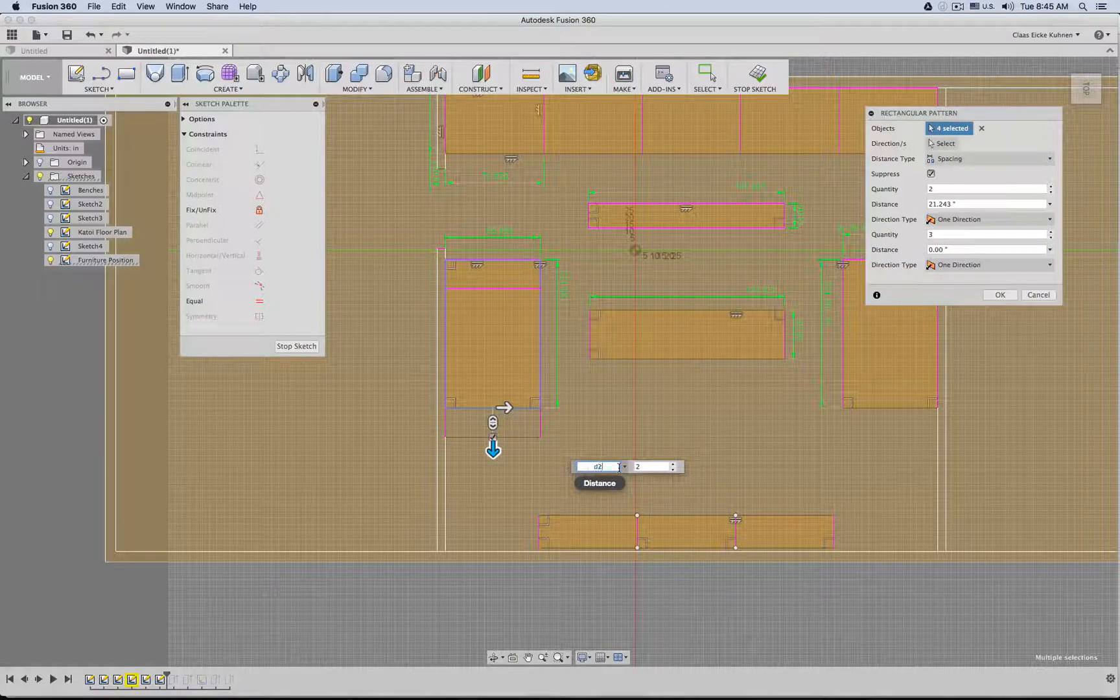
pyautogui.press('Return')
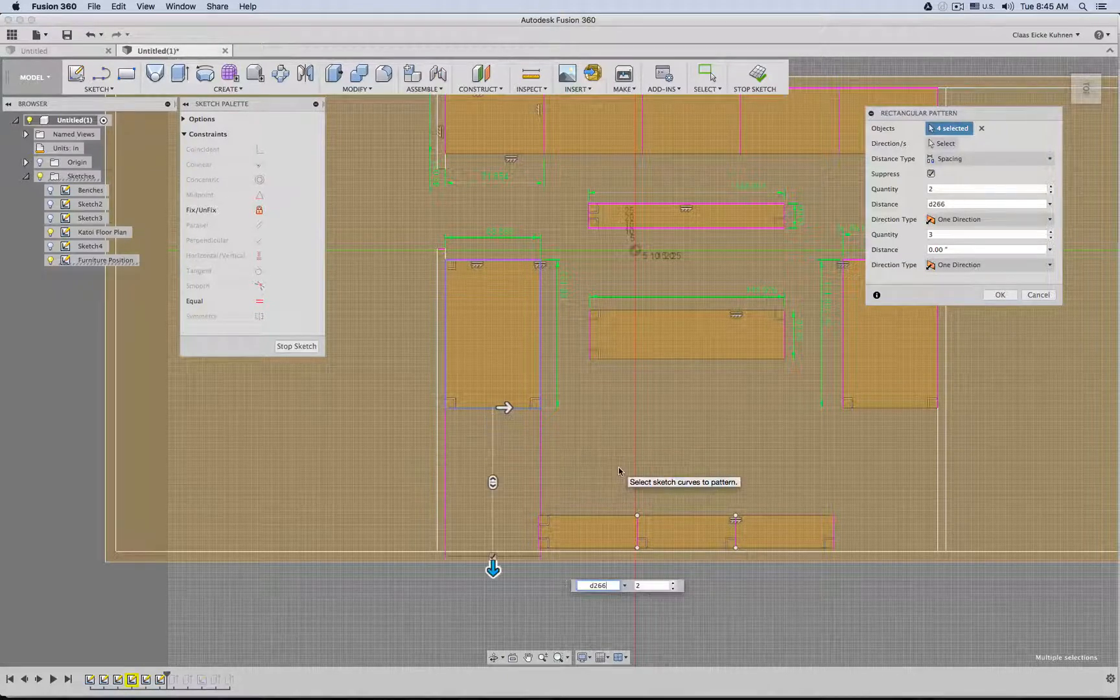
pyautogui.press('Return')
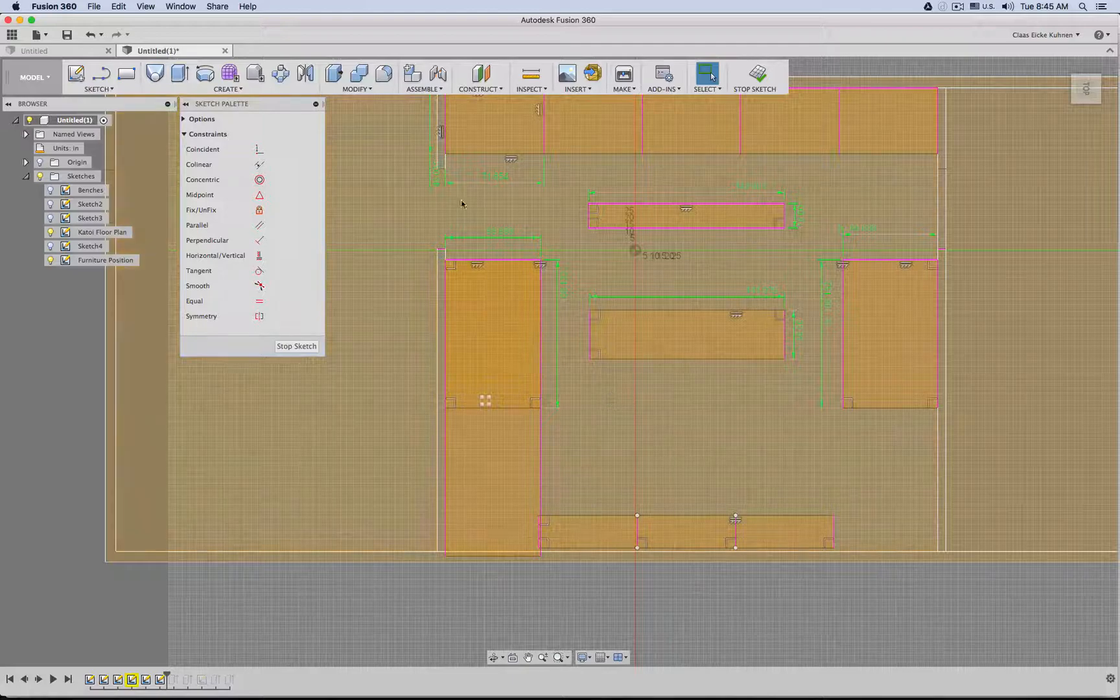
# Snap the lower left corner of the patterned left rectangle onto the inner edge of the lower outer wall.
pyautogui.scroll(5, 443, 578)
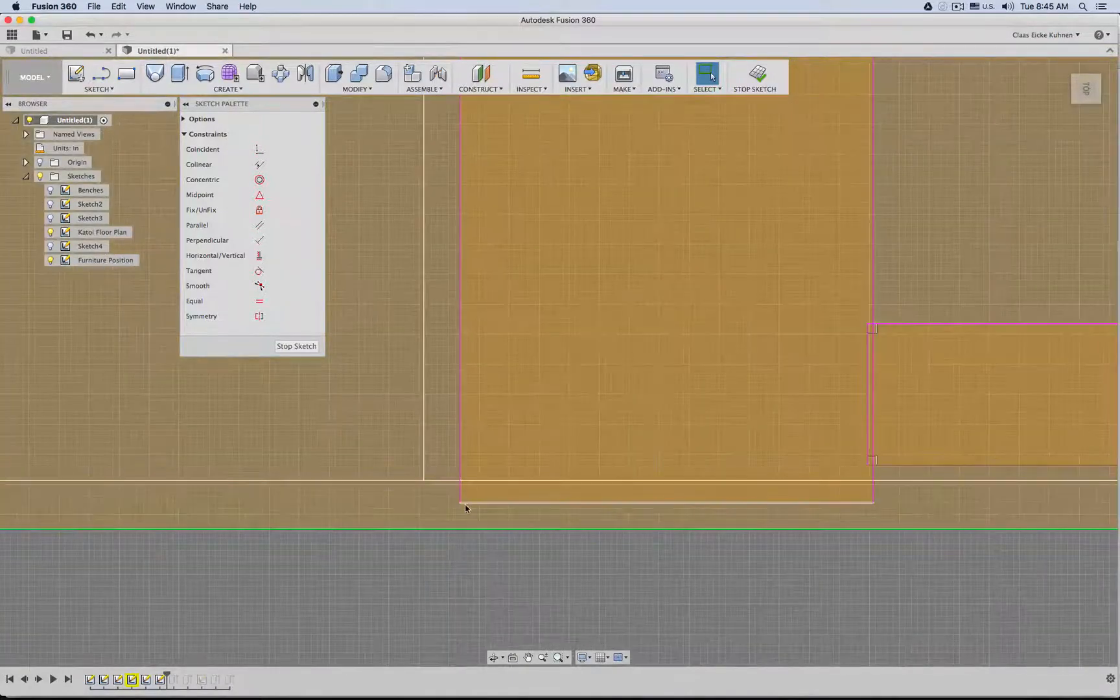
pyautogui.moveTo(462, 503)
pyautogui.mouseDown()
pyautogui.moveTo(527, 428)
pyautogui.moveTo(463, 480)
pyautogui.mouseUp()
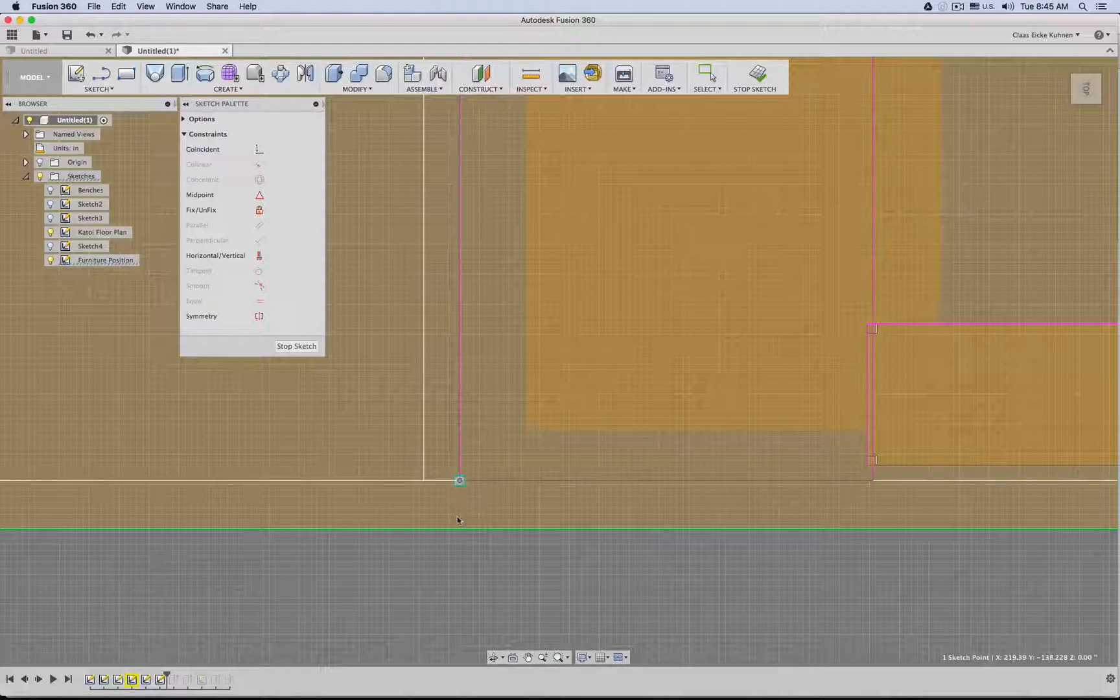
pyautogui.scroll(-8, 441, 591)
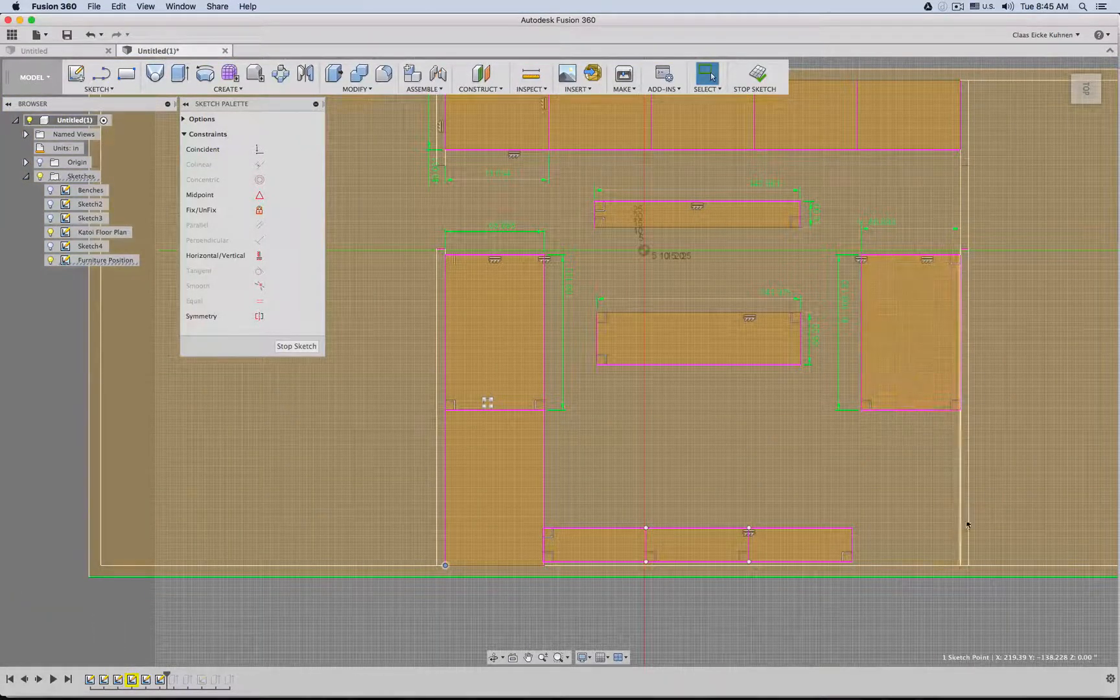
# Start a rectangular pattern for the right large rectangle with quantity 2, and clear the object selection that includes a stray point.
pyautogui.click(111, 91)
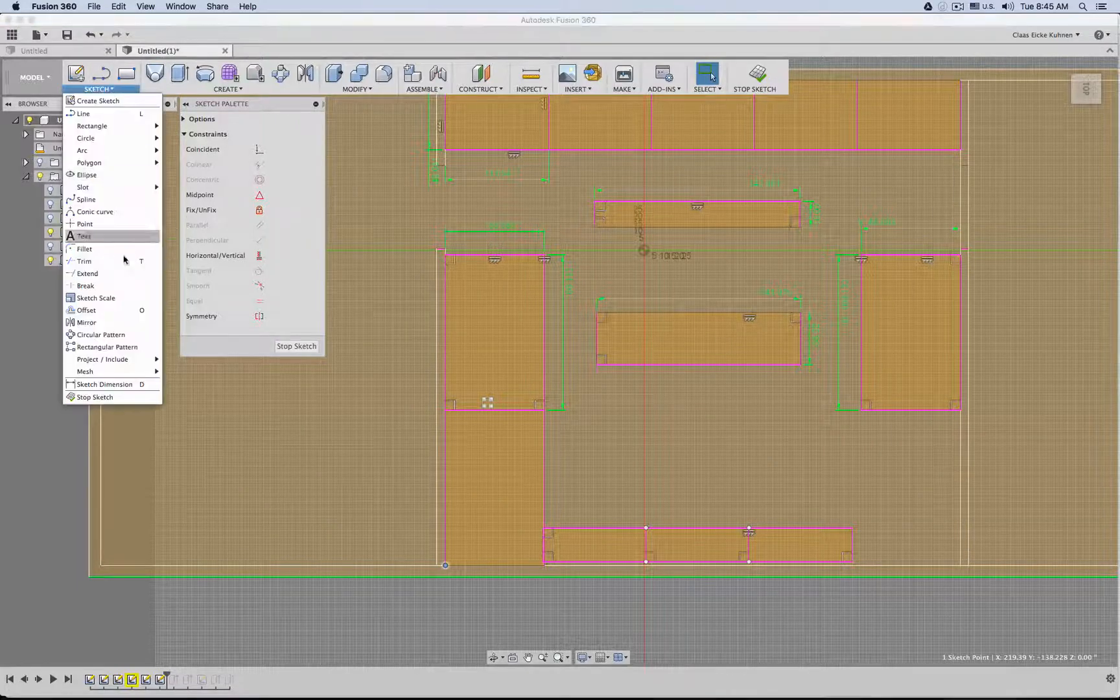
pyautogui.click(127, 347)
pyautogui.click(911, 411)
pyautogui.moveTo(803, 345); pyautogui.dragTo(598, 395, button='middle')
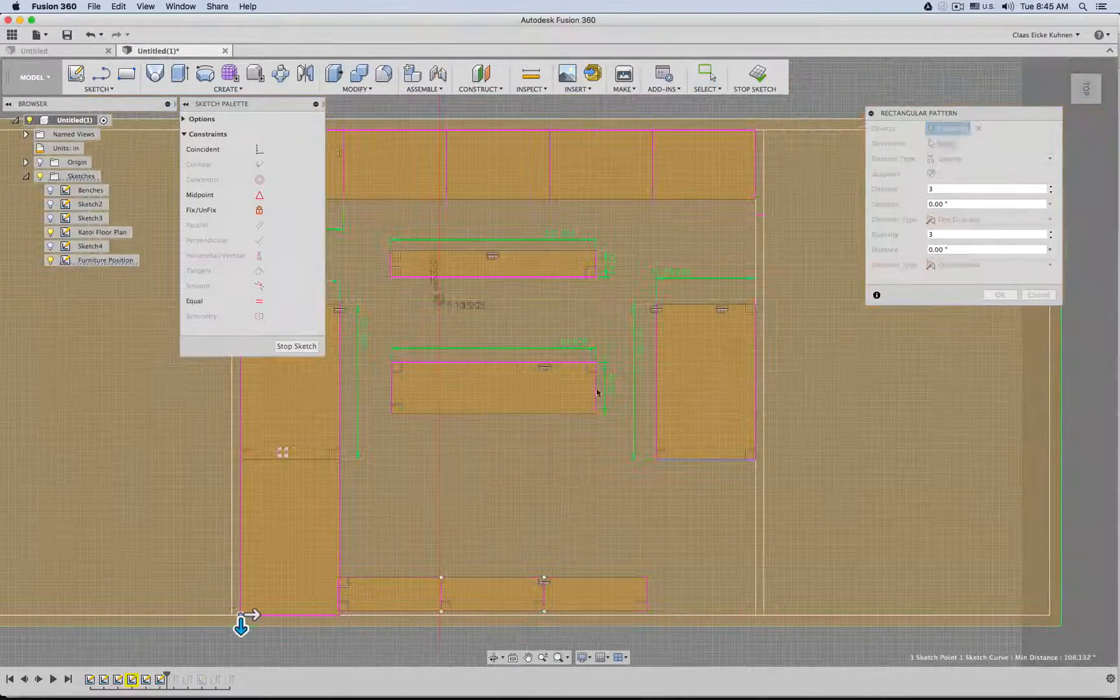
pyautogui.click(754, 348)
pyautogui.click(710, 304)
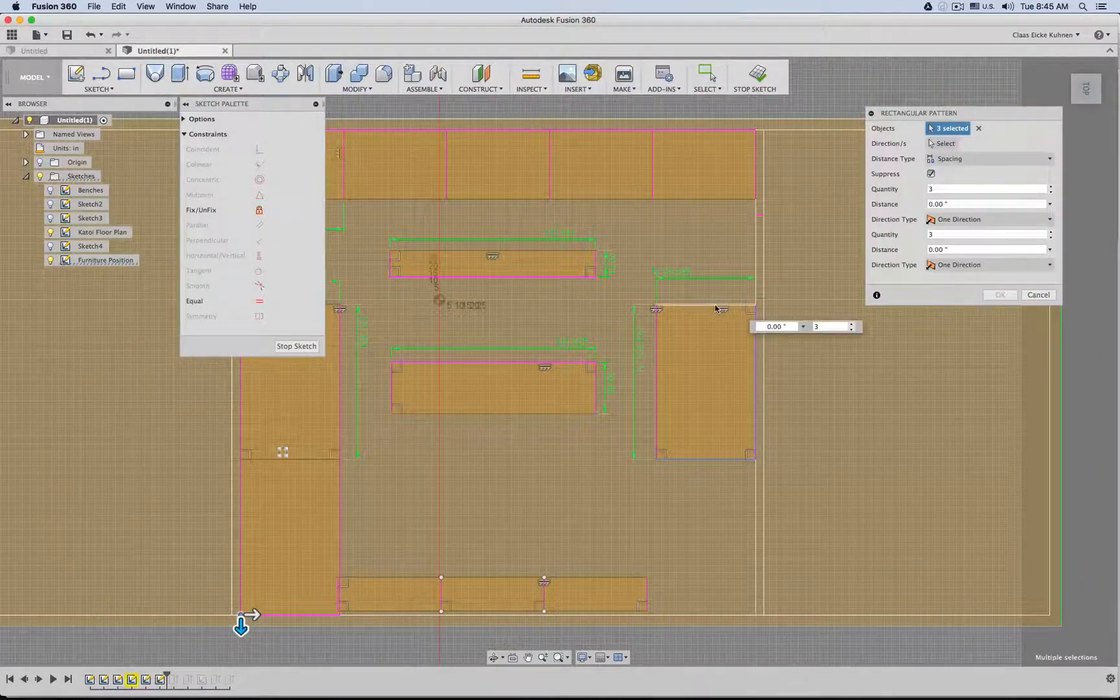
pyautogui.click(657, 337)
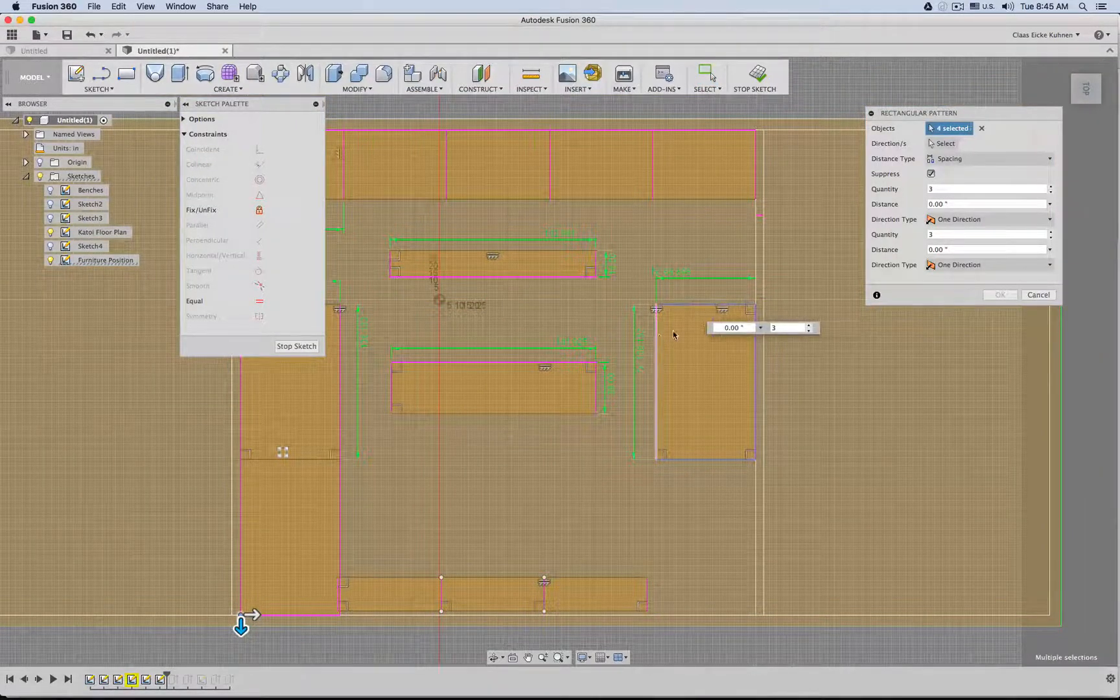
pyautogui.click(1051, 194)
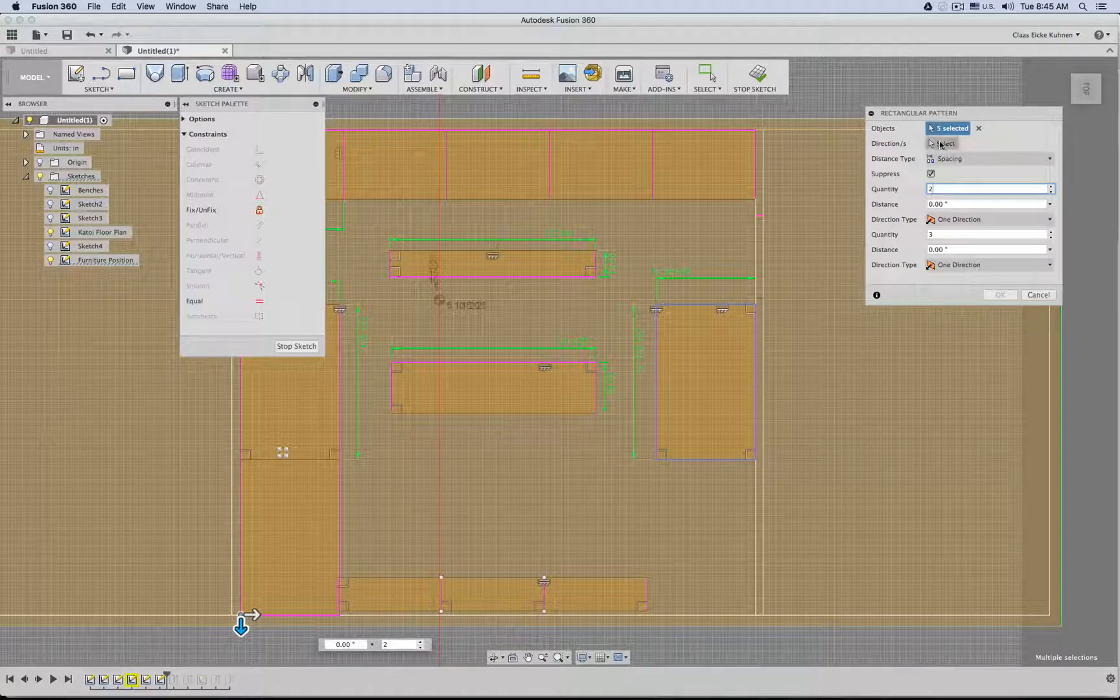
pyautogui.click(941, 144)
pyautogui.click(243, 625)
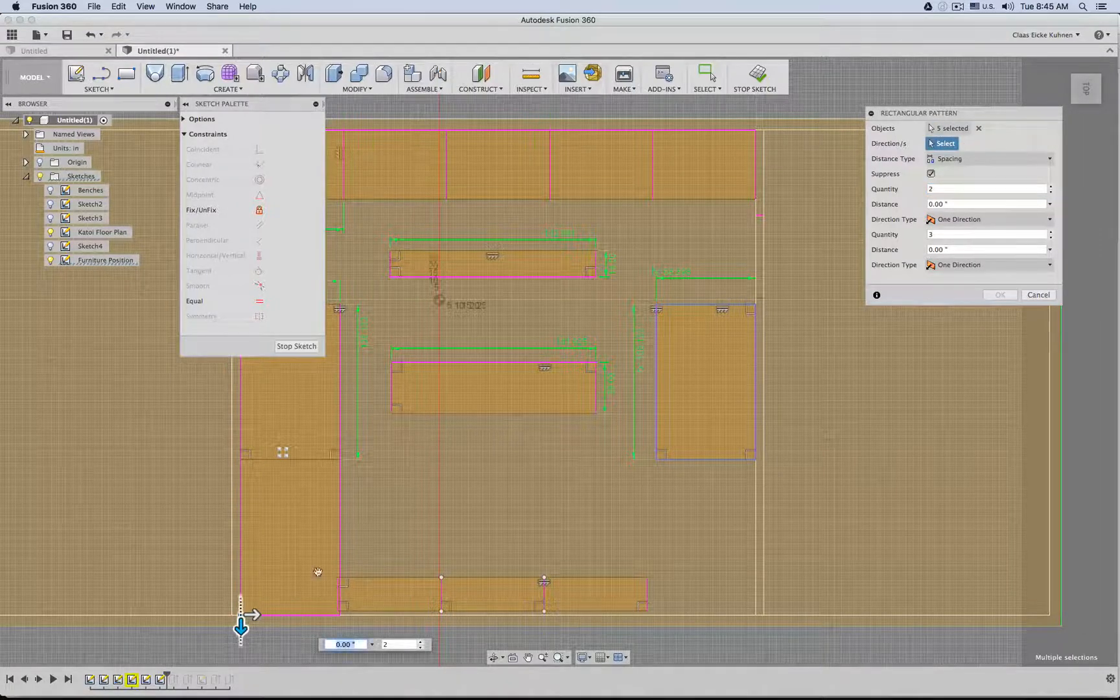
pyautogui.click(978, 128)
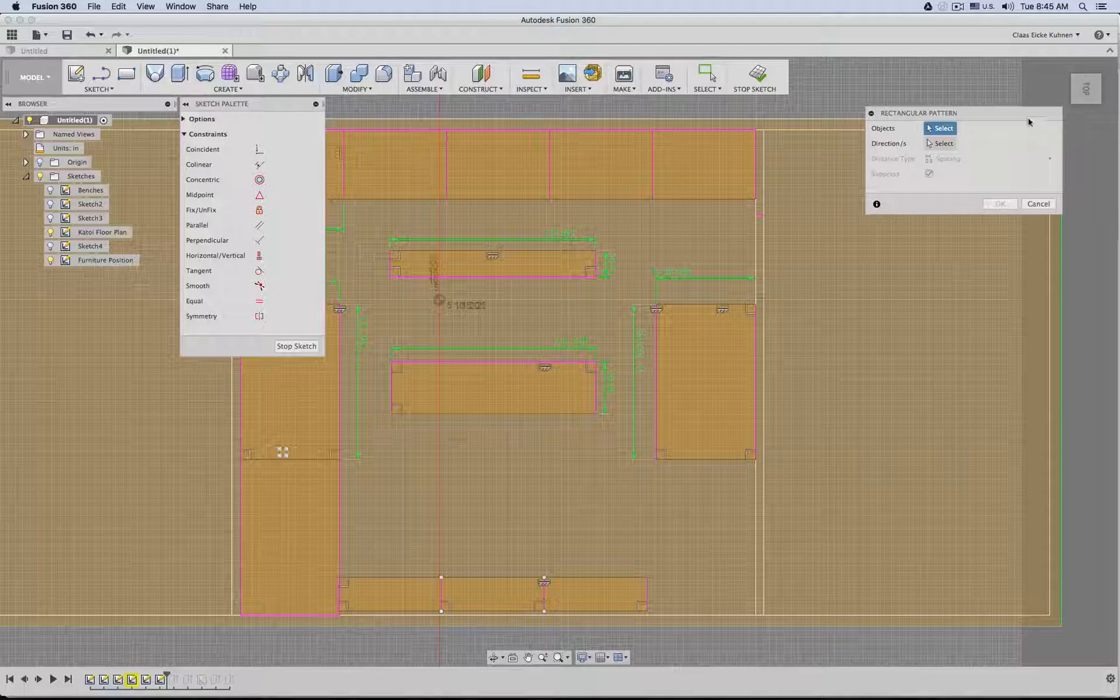
# Pattern the right large rectangle's four edges downward with a spacing of d266.
pyautogui.click(662, 323)
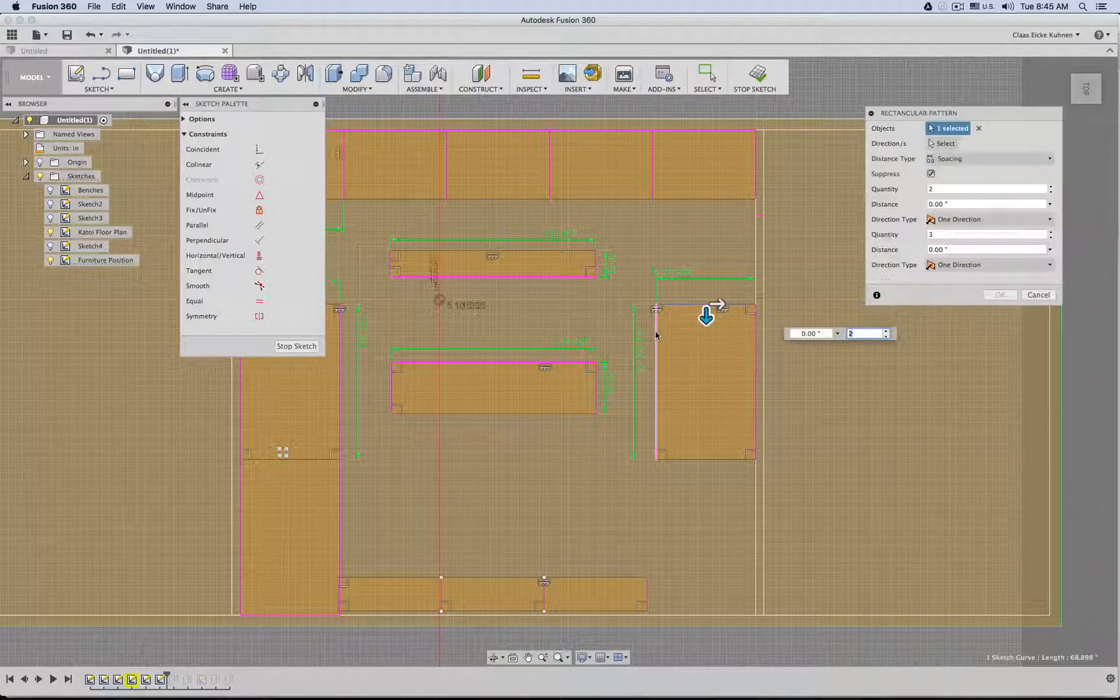
pyautogui.click(723, 459)
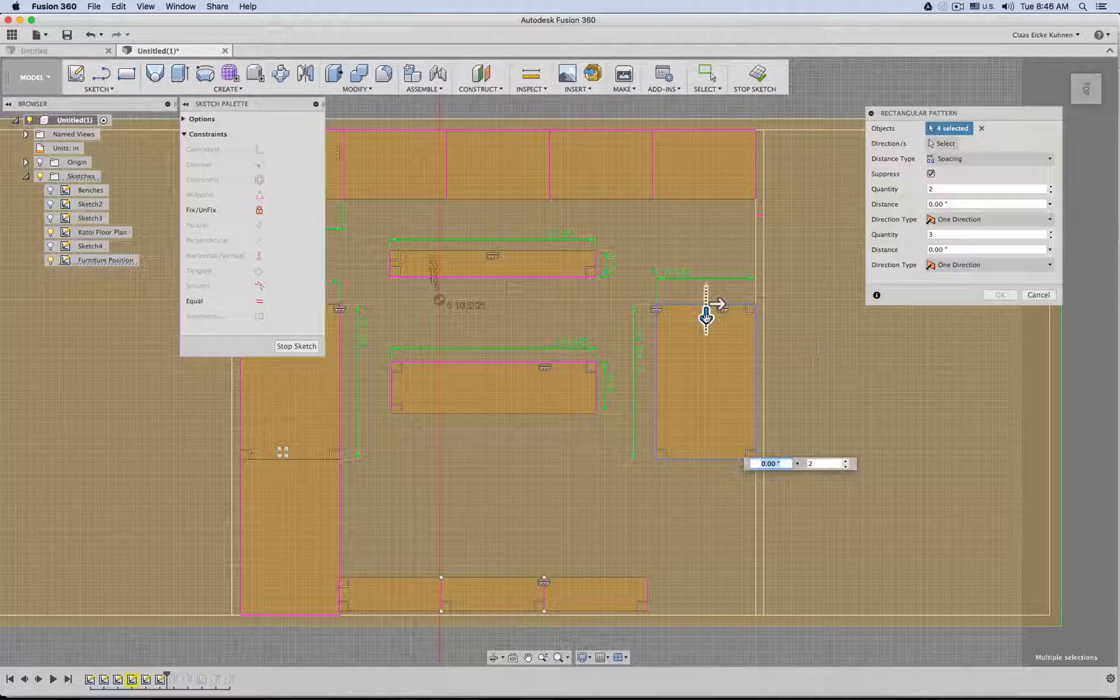
pyautogui.moveTo(706, 314); pyautogui.dragTo(708, 481)
pyautogui.press('Tab')
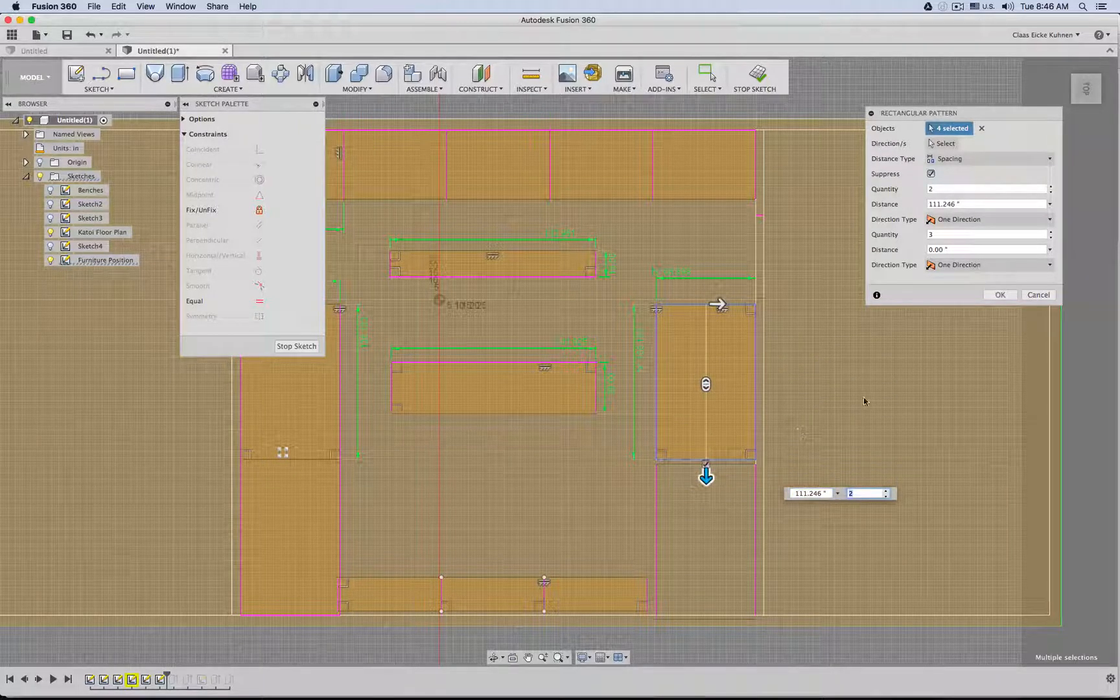
pyautogui.click(815, 493)
pyautogui.tripleClick(809, 493)
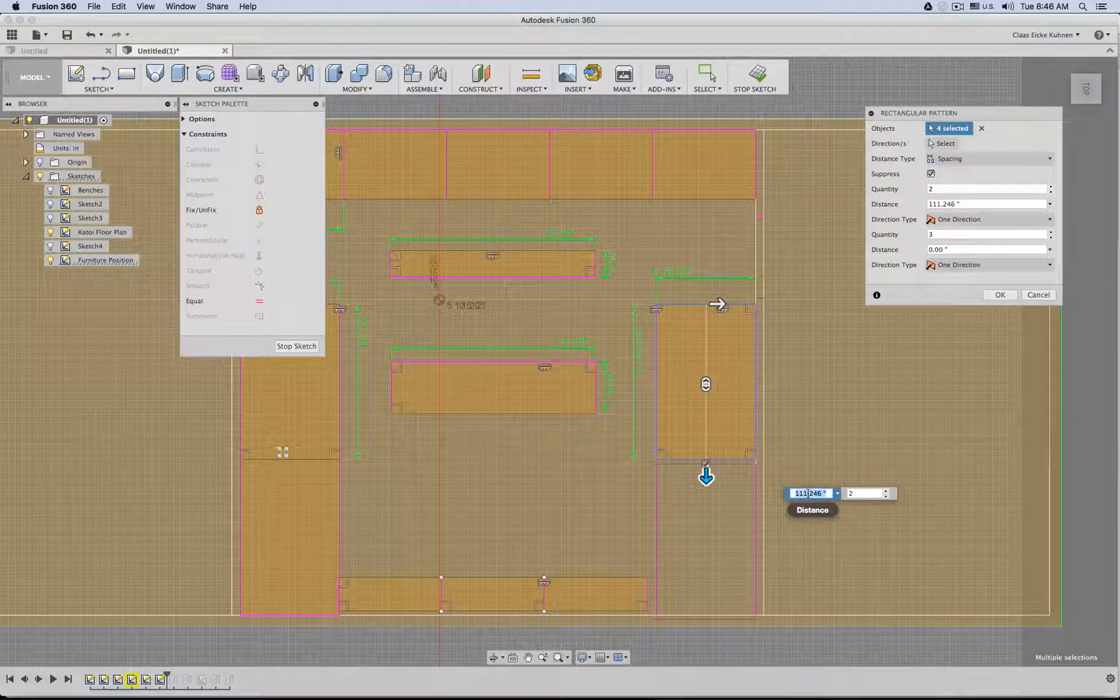
pyautogui.write('d266')
pyautogui.press('Return')
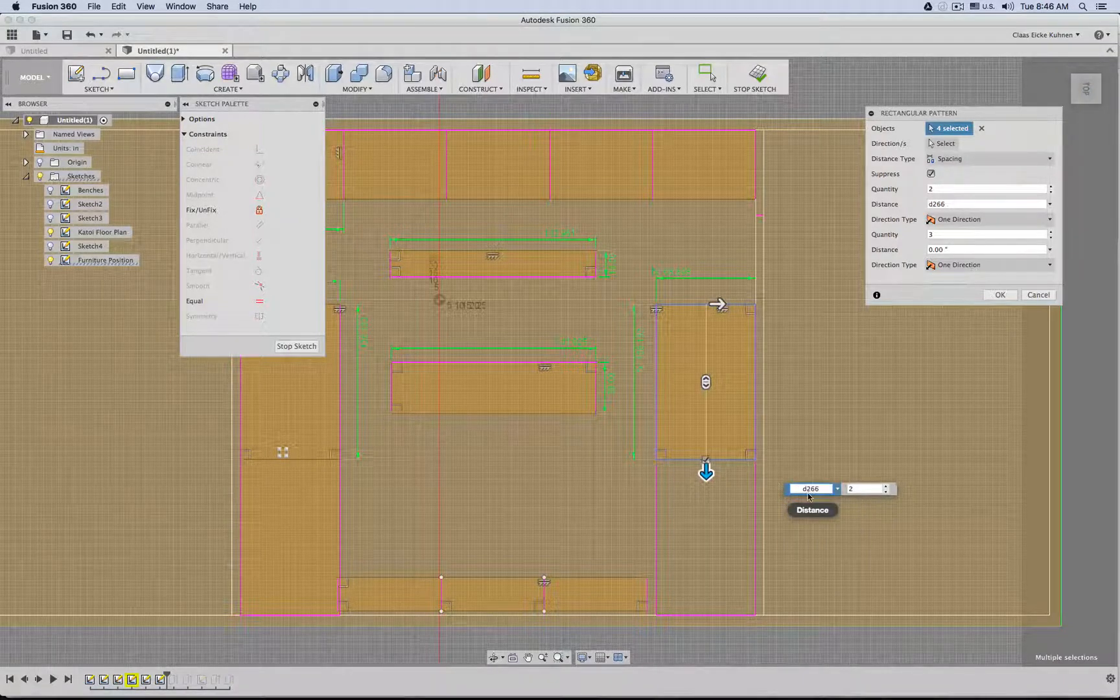
pyautogui.scroll(8, 803, 642)
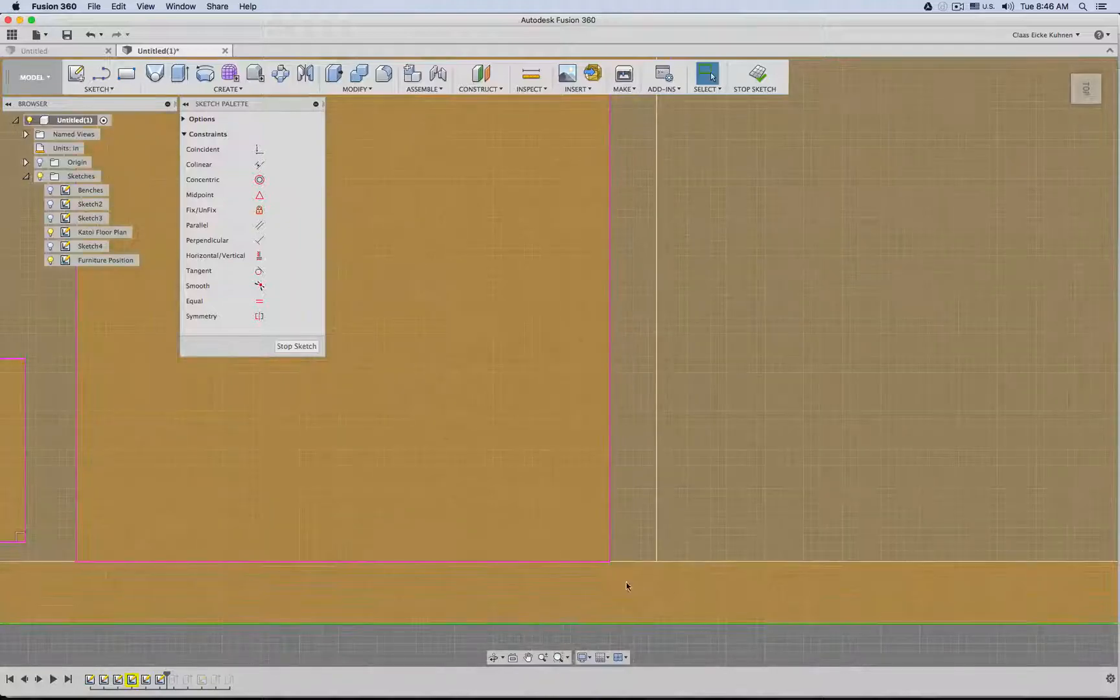
pyautogui.scroll(-8, 574, 513)
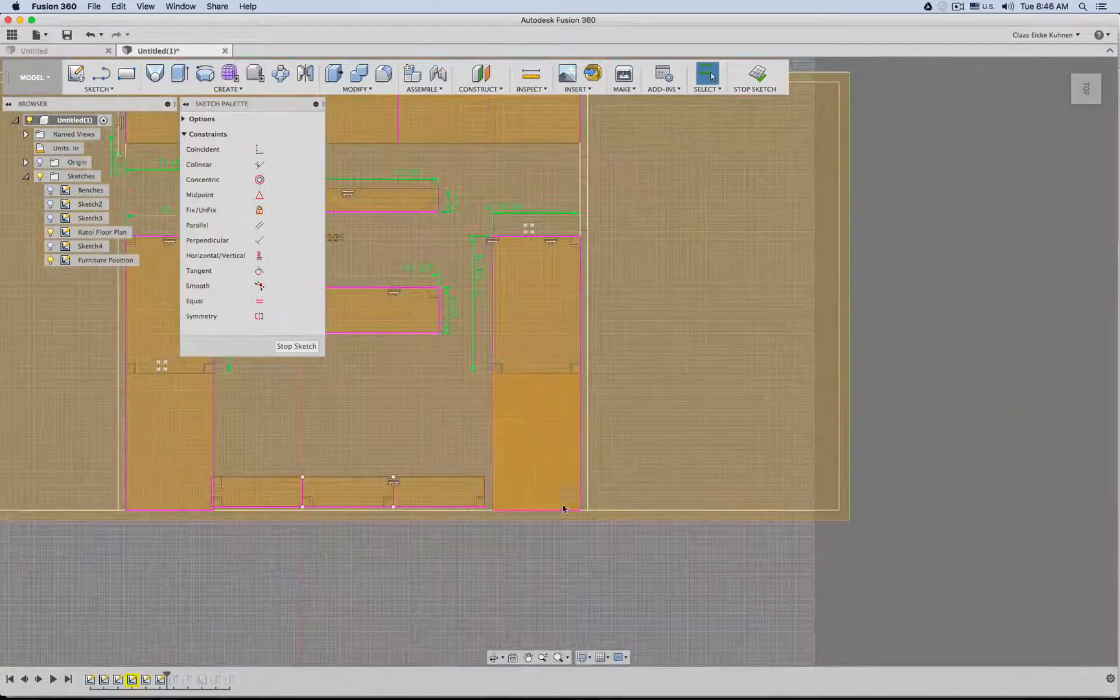
# Try to fit the lower rectangle row to the left furniture and lower wall by moving its upper edge and lower corners.
pyautogui.moveTo(489, 553); pyautogui.dragTo(688, 555, button='middle')
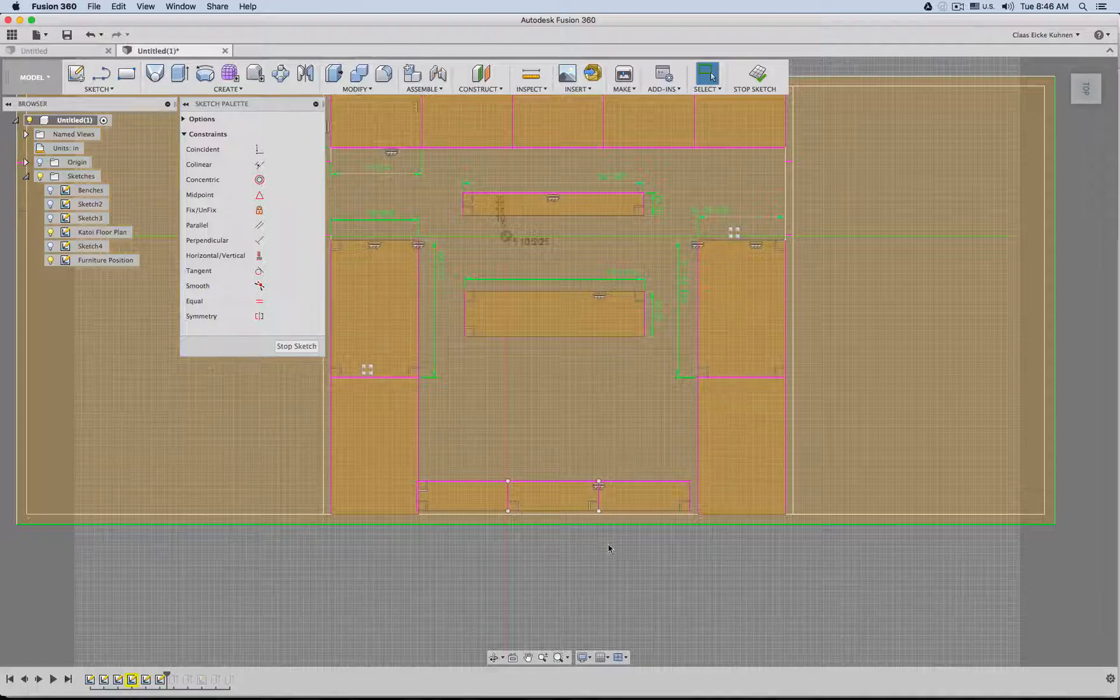
pyautogui.moveTo(609, 548); pyautogui.dragTo(676, 550, button='middle')
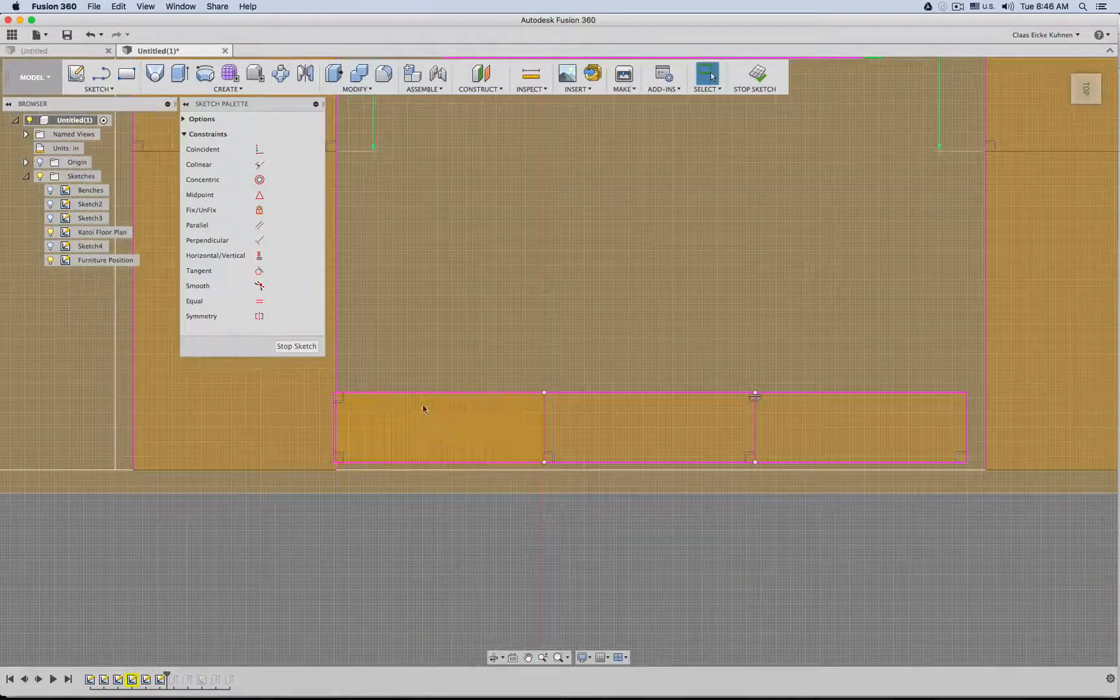
pyautogui.moveTo(417, 395); pyautogui.dragTo(449, 367)
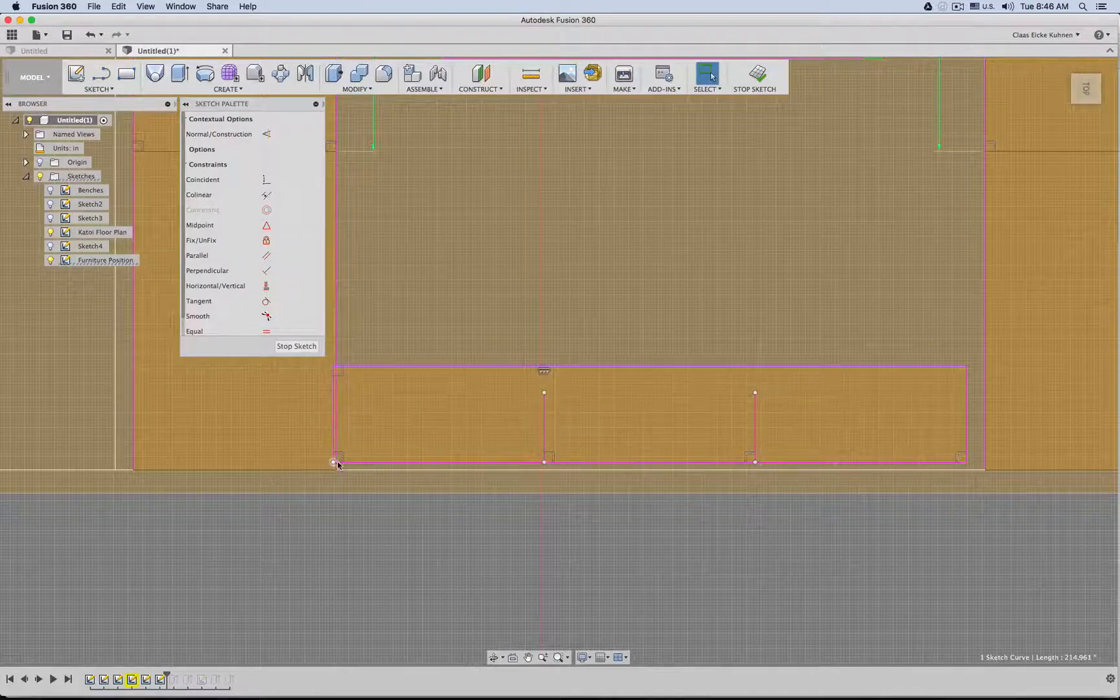
pyautogui.moveTo(334, 464)
pyautogui.mouseDown()
pyautogui.moveTo(375, 455)
pyautogui.moveTo(339, 471)
pyautogui.mouseUp()
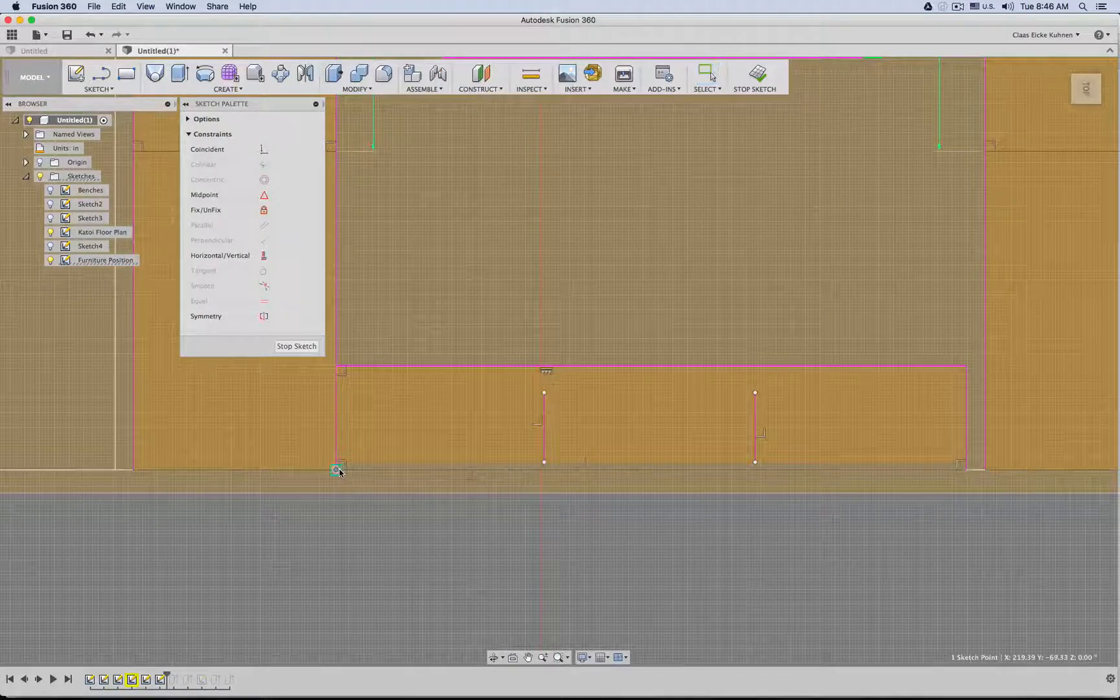
pyautogui.click(968, 470)
pyautogui.moveTo(974, 474)
pyautogui.mouseDown()
pyautogui.moveTo(982, 470)
pyautogui.moveTo(956, 432)
pyautogui.mouseUp()
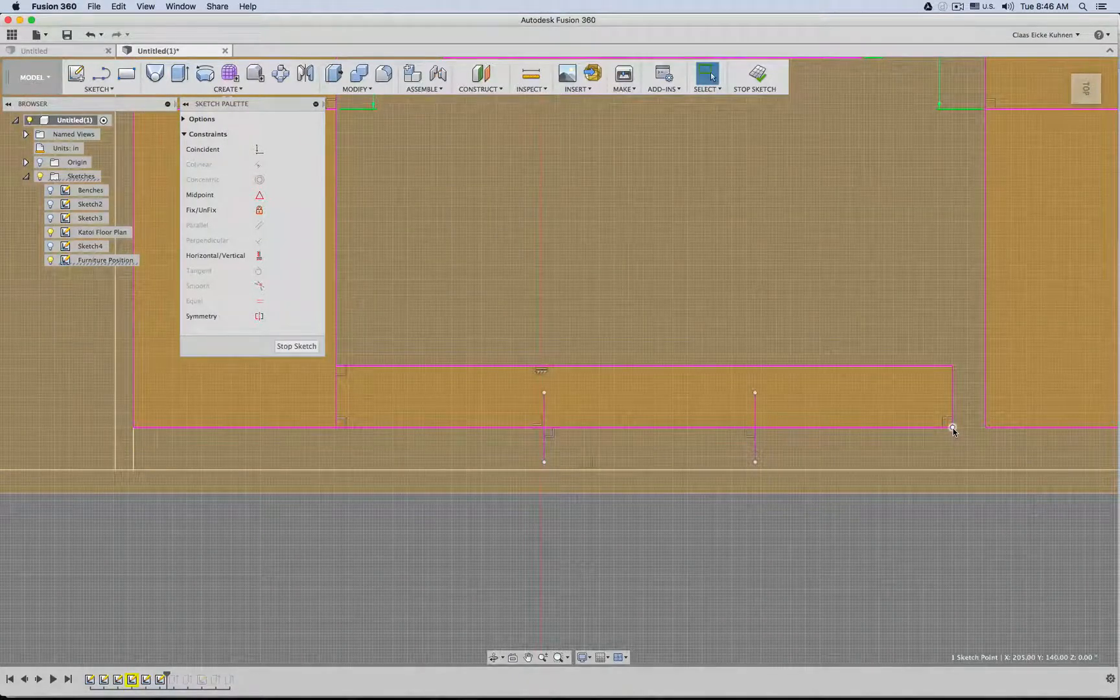
pyautogui.moveTo(951, 428); pyautogui.dragTo(968, 412)
pyautogui.press('super+z')
pyautogui.press('super+z')
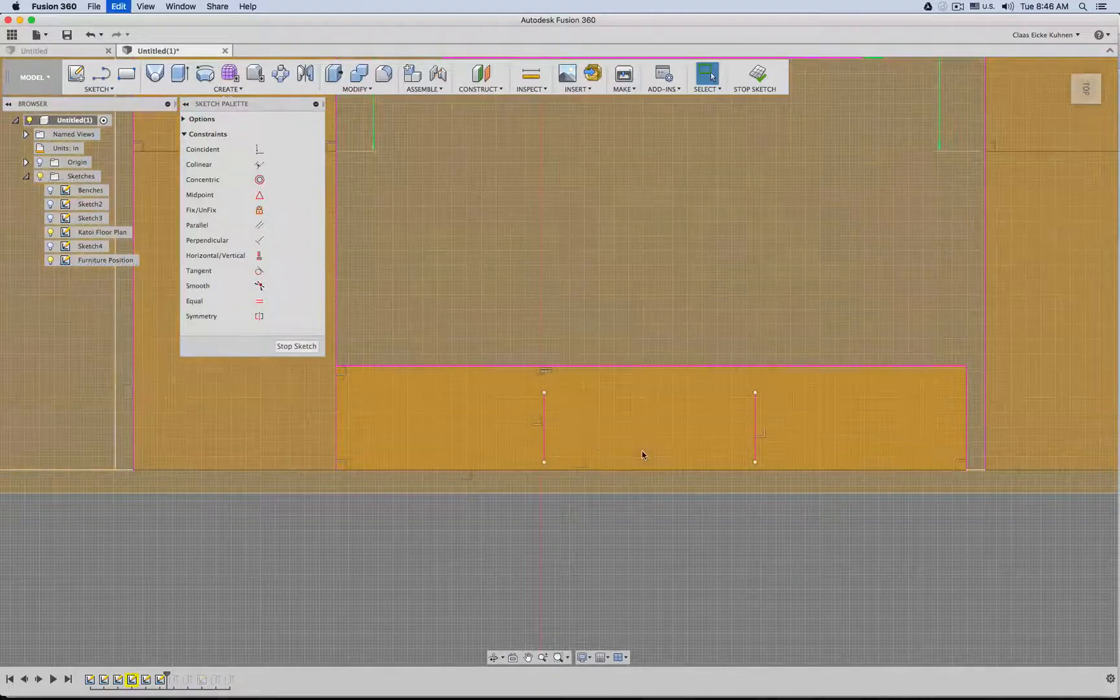
pyautogui.press('super+z')
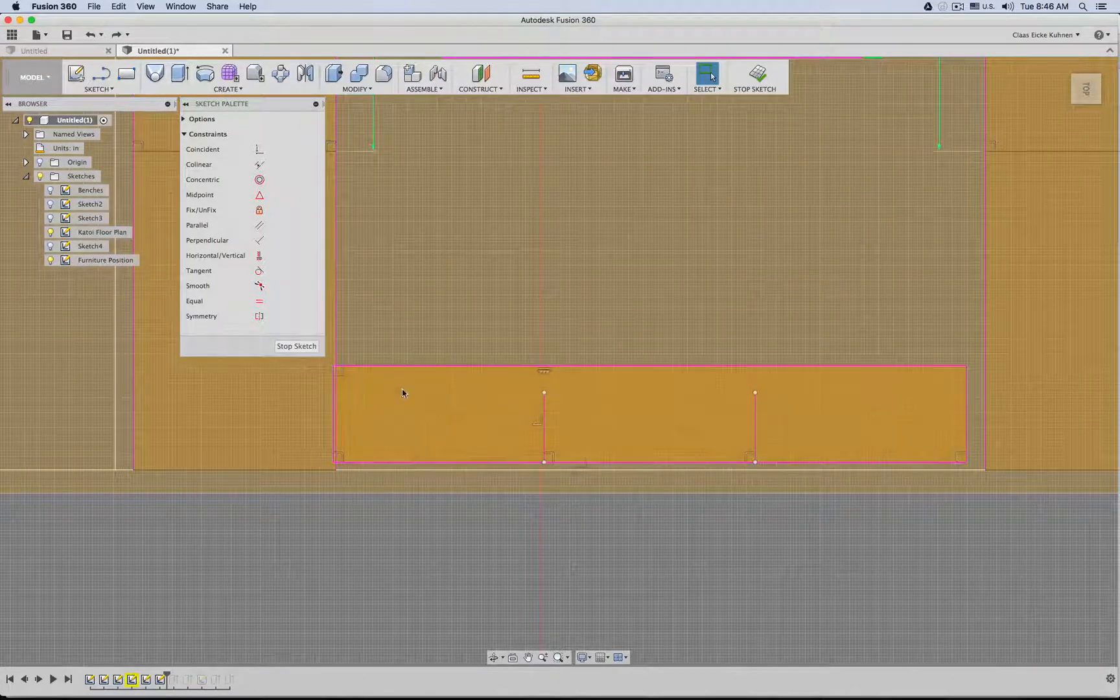
# Try moving the lower row's upper edge up and left edge inward, and undo these edits and the earlier edge move.
pyautogui.moveTo(411, 369); pyautogui.dragTo(452, 341)
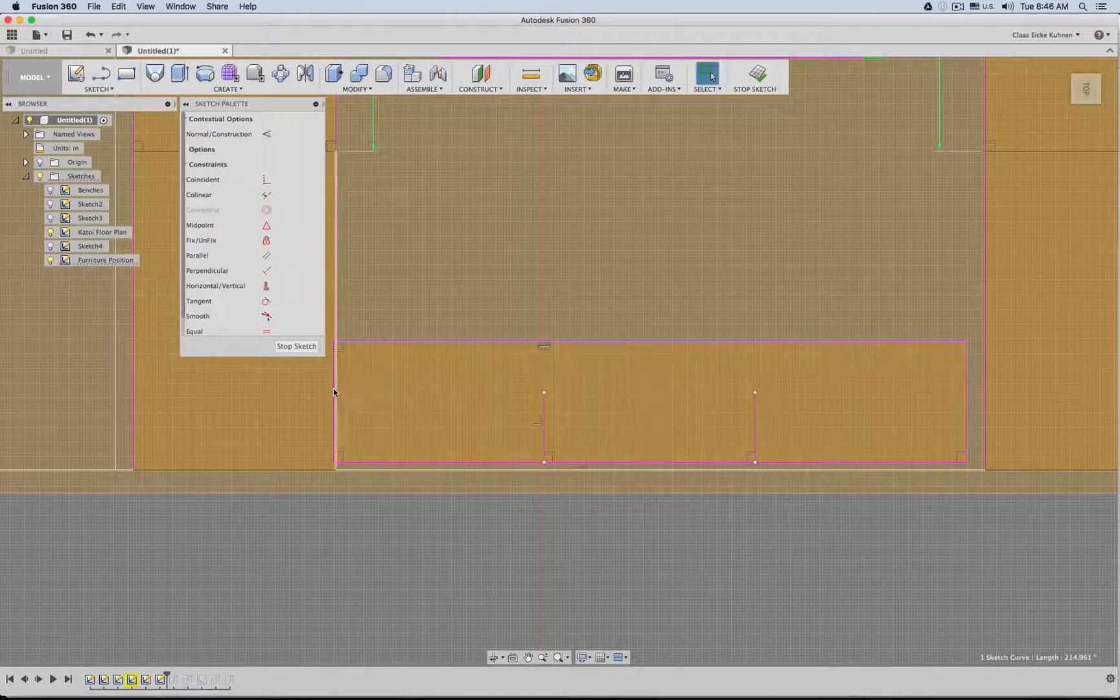
pyautogui.moveTo(332, 391); pyautogui.dragTo(370, 394)
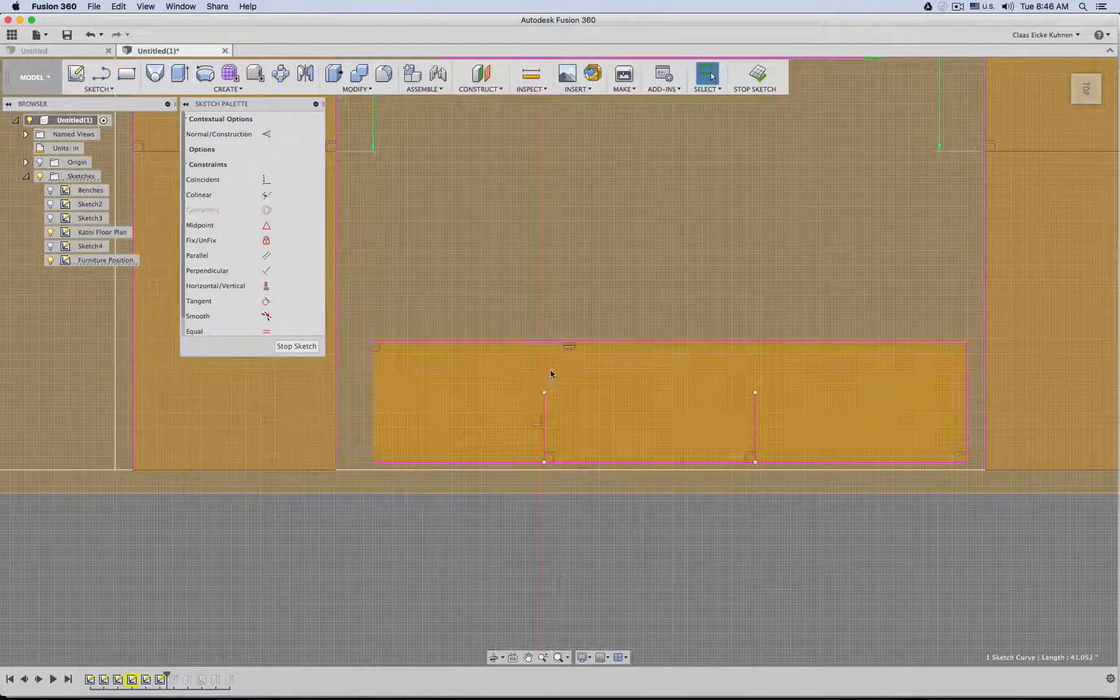
pyautogui.press('super+z')
pyautogui.press('super+z')
pyautogui.press('super+z')
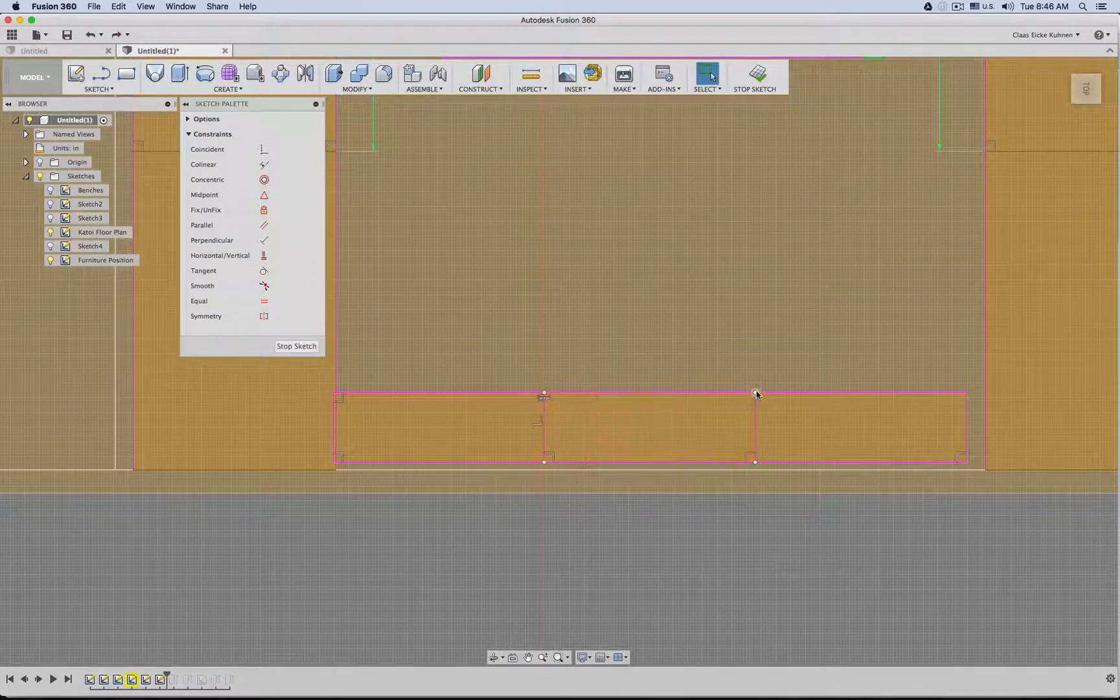
# Try extending the lower row's left divider line past the row's upper and lower edges, and undo both endpoint moves.
pyautogui.click(544, 394)
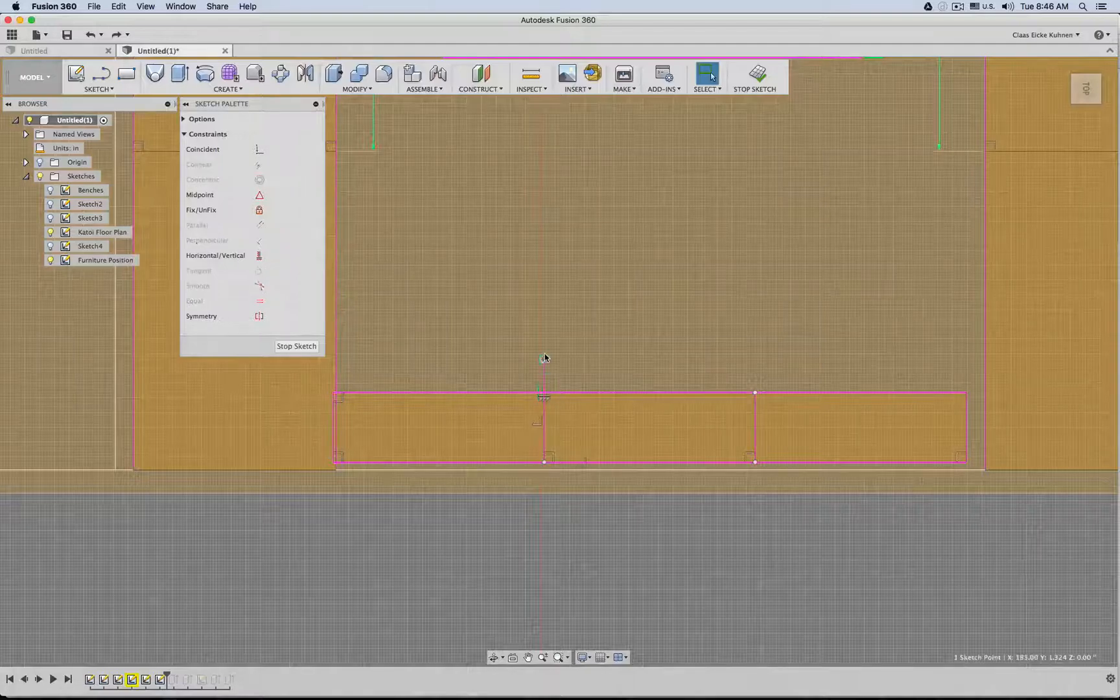
pyautogui.moveTo(545, 463); pyautogui.dragTo(545, 483)
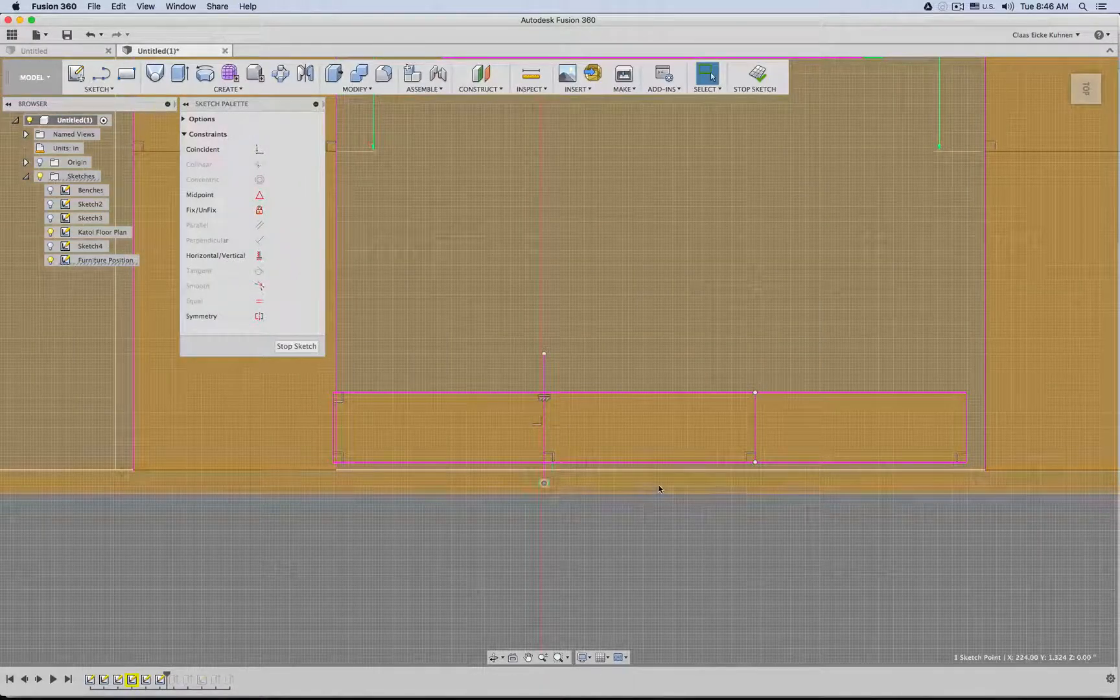
pyautogui.press('super+z')
pyautogui.press('super+z')
# Attach the left divider line's upper endpoint to the lower row's upper edge and select the constraint at that joint.
pyautogui.scroll(-1, 554, 407)
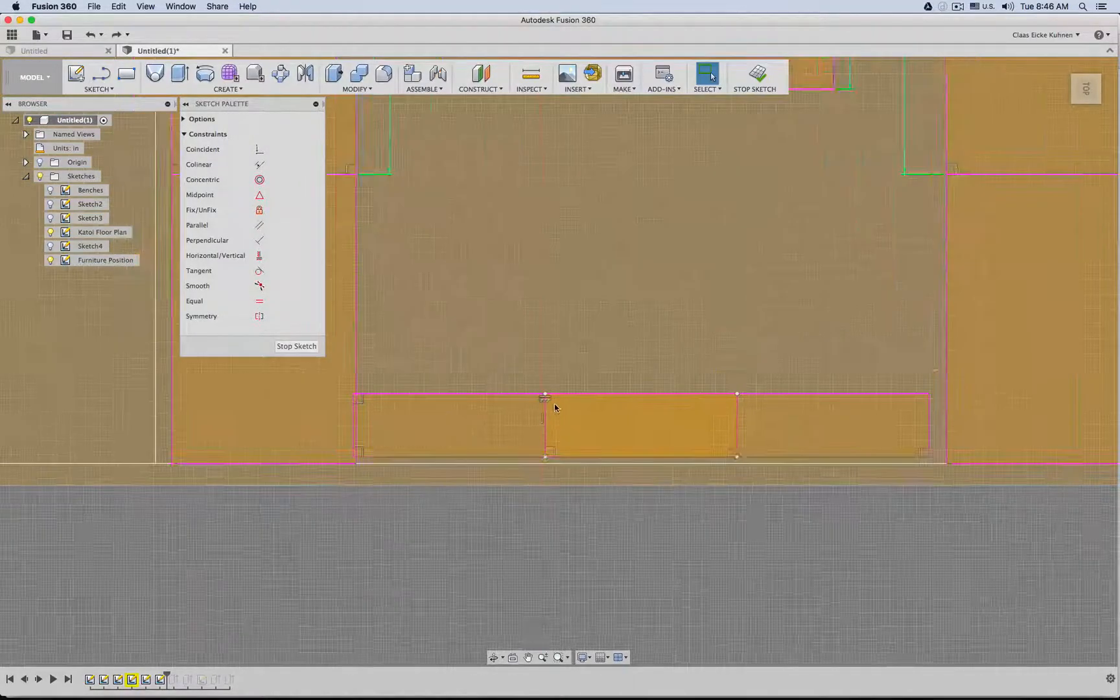
pyautogui.scroll(5, 555, 407)
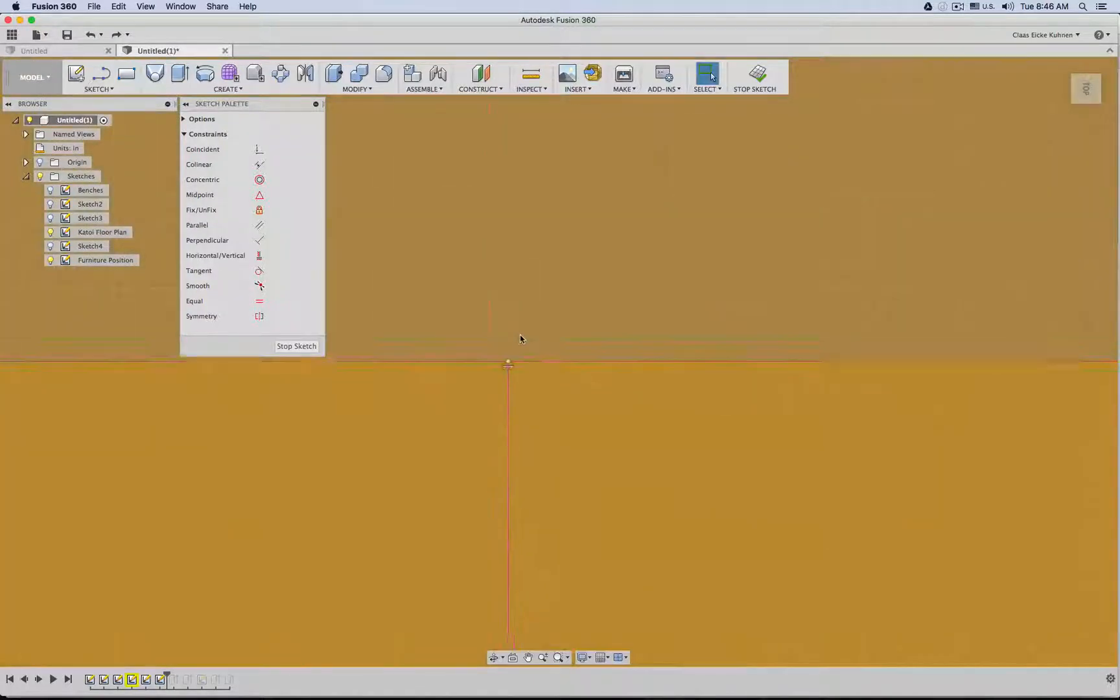
pyautogui.scroll(3, 516, 347)
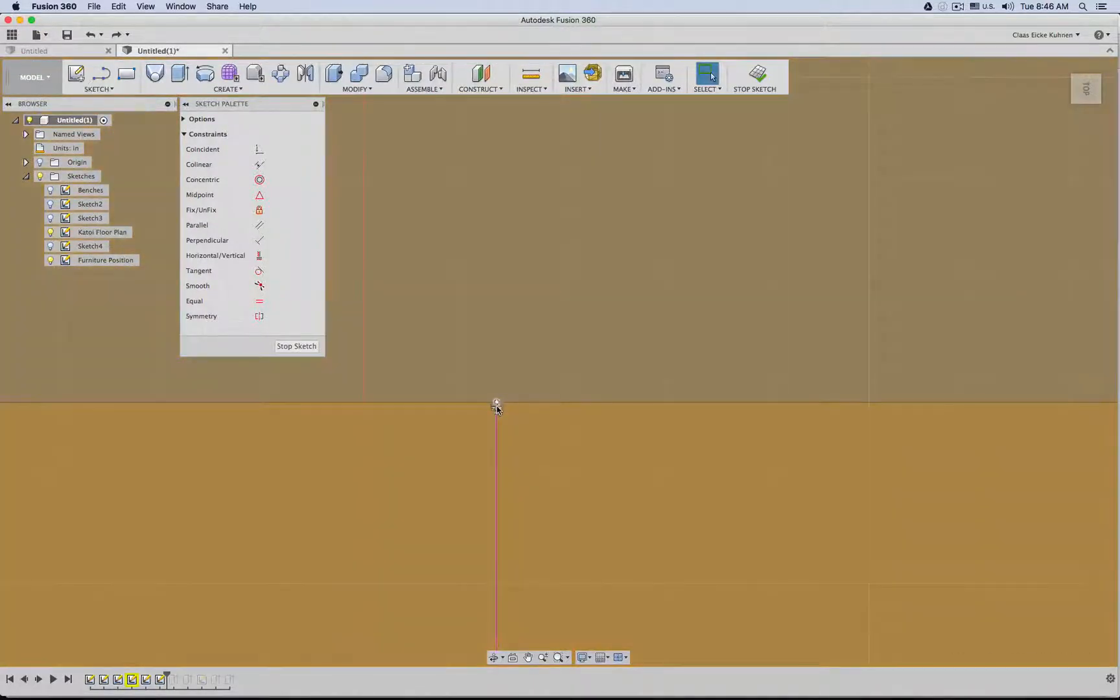
pyautogui.moveTo(496, 405)
pyautogui.mouseDown()
pyautogui.moveTo(497, 428)
pyautogui.moveTo(497, 404)
pyautogui.mouseUp()
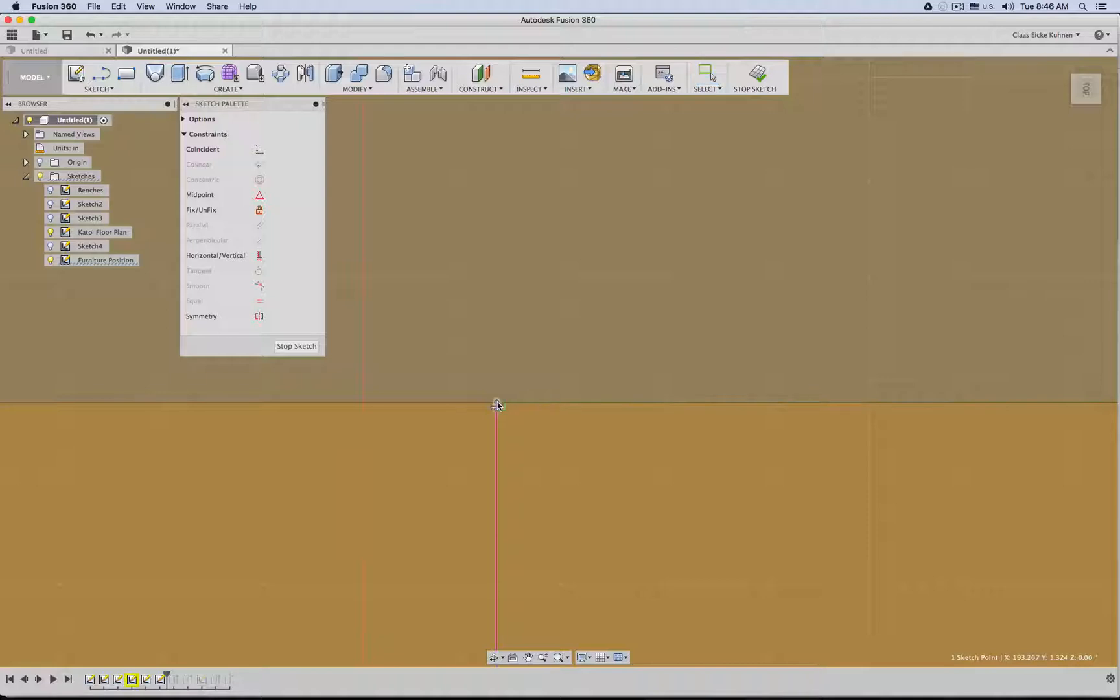
pyautogui.click(618, 383)
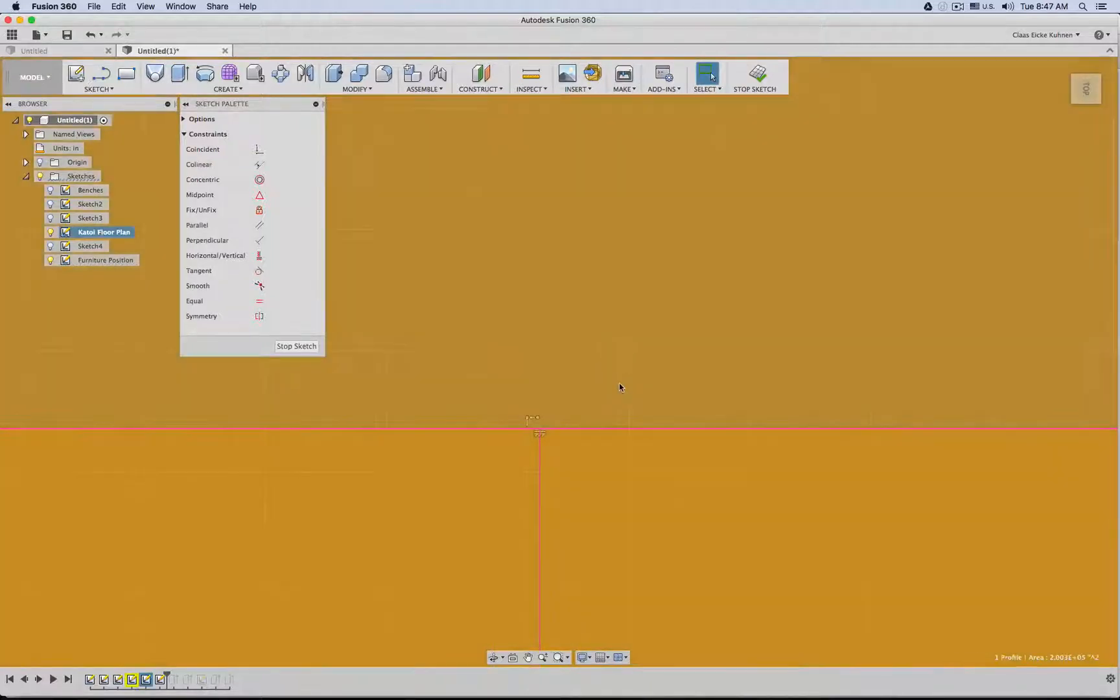
pyautogui.scroll(-4, 630, 388)
pyautogui.click(601, 391)
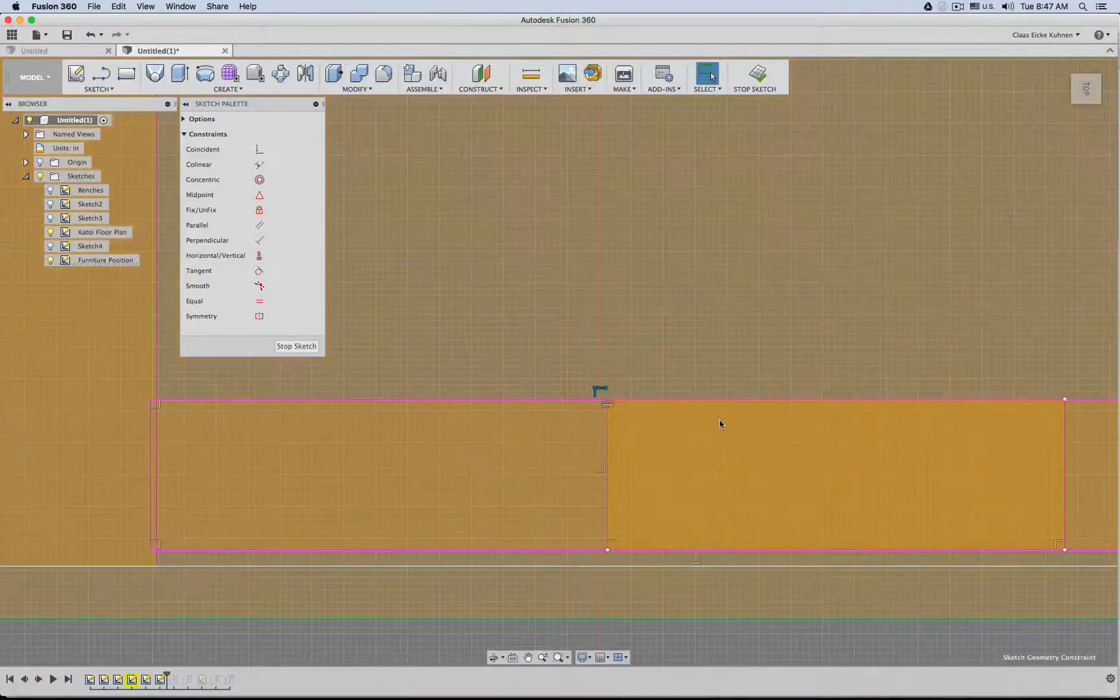
# Inspect the constraints at the lower endpoint of the lower row's left divider line.
pyautogui.scroll(5, 625, 525)
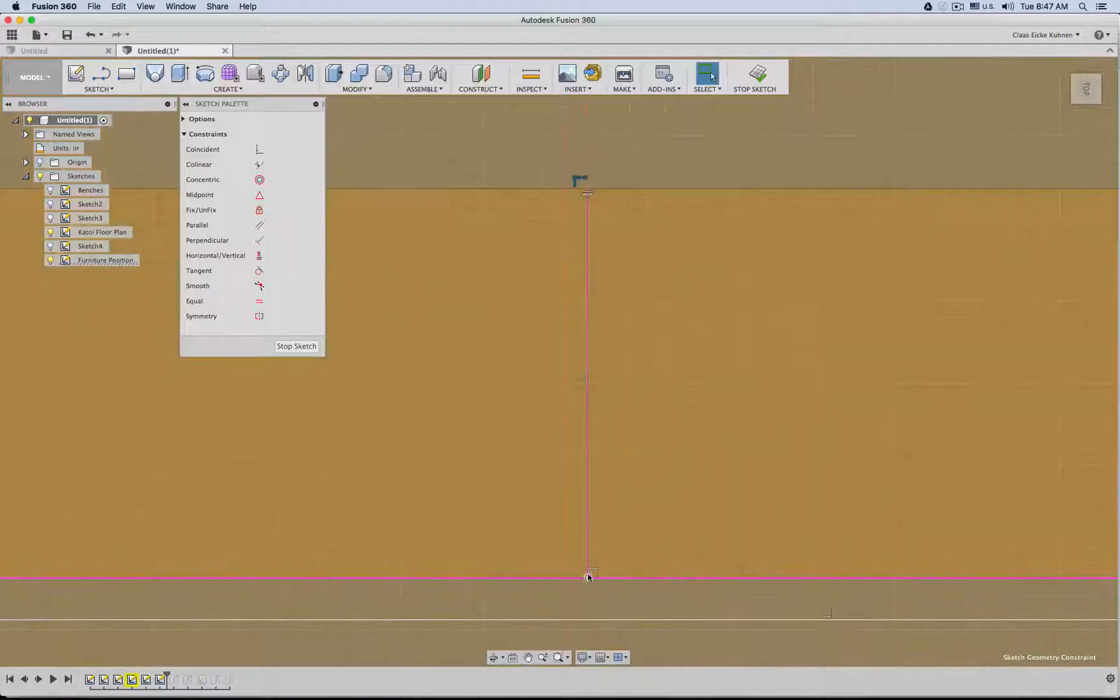
pyautogui.click(589, 567)
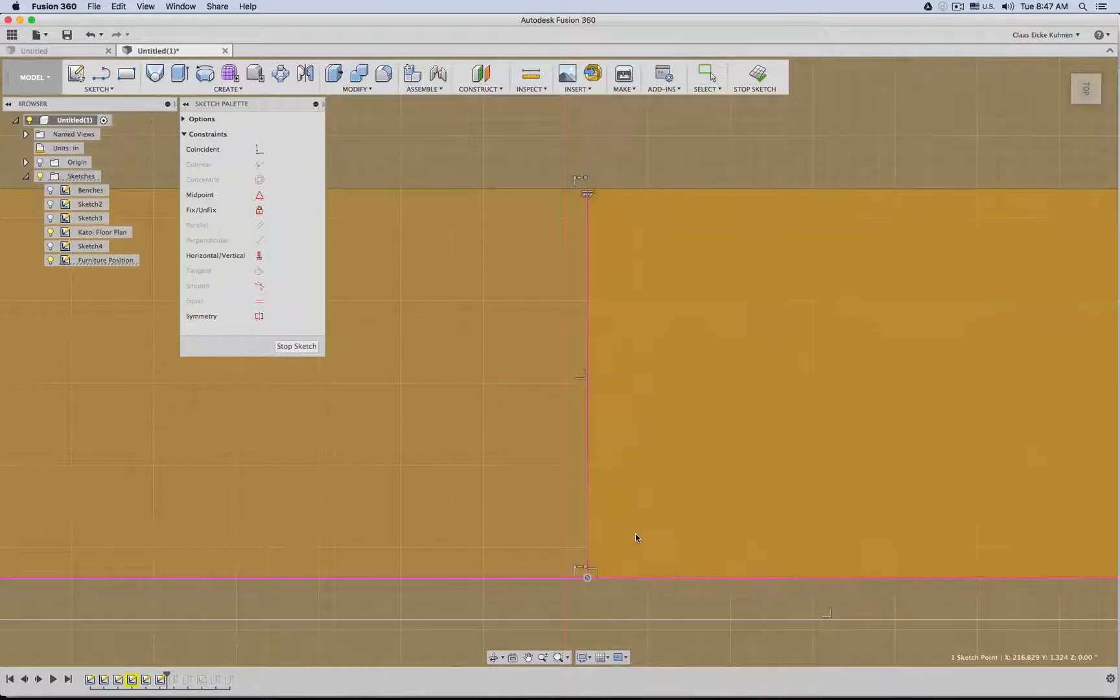
pyautogui.scroll(-3, 636, 531)
pyautogui.scroll(-5, 636, 533)
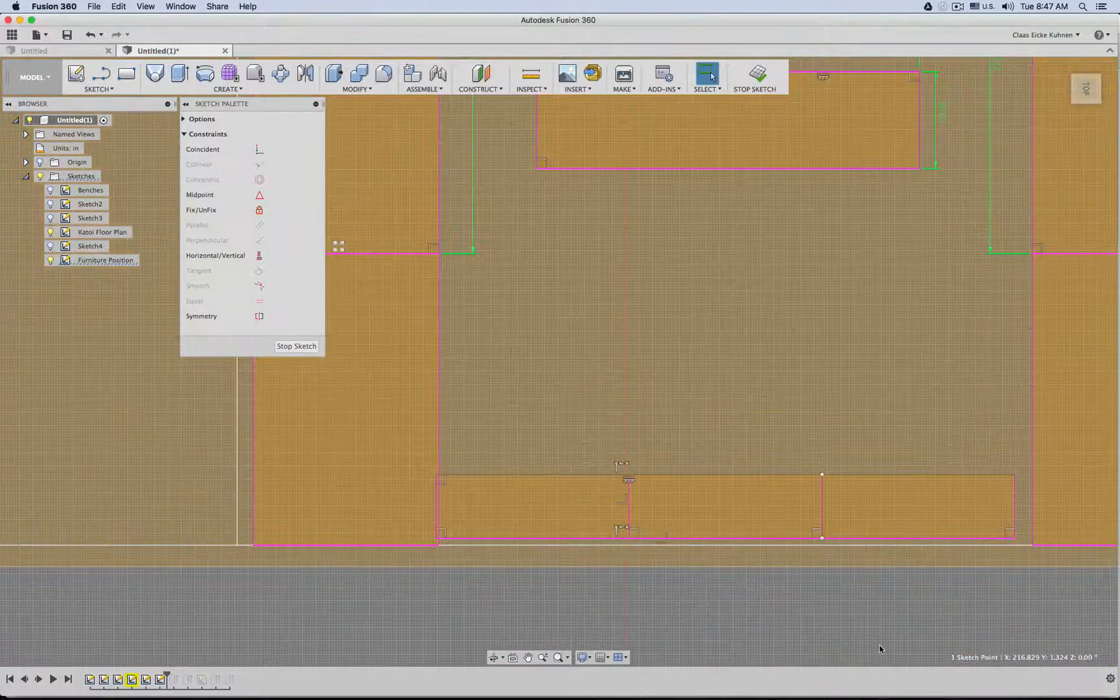
pyautogui.press('Escape')
# Delete both divider lines from the lower rectangle row.
pyautogui.click(998, 507)
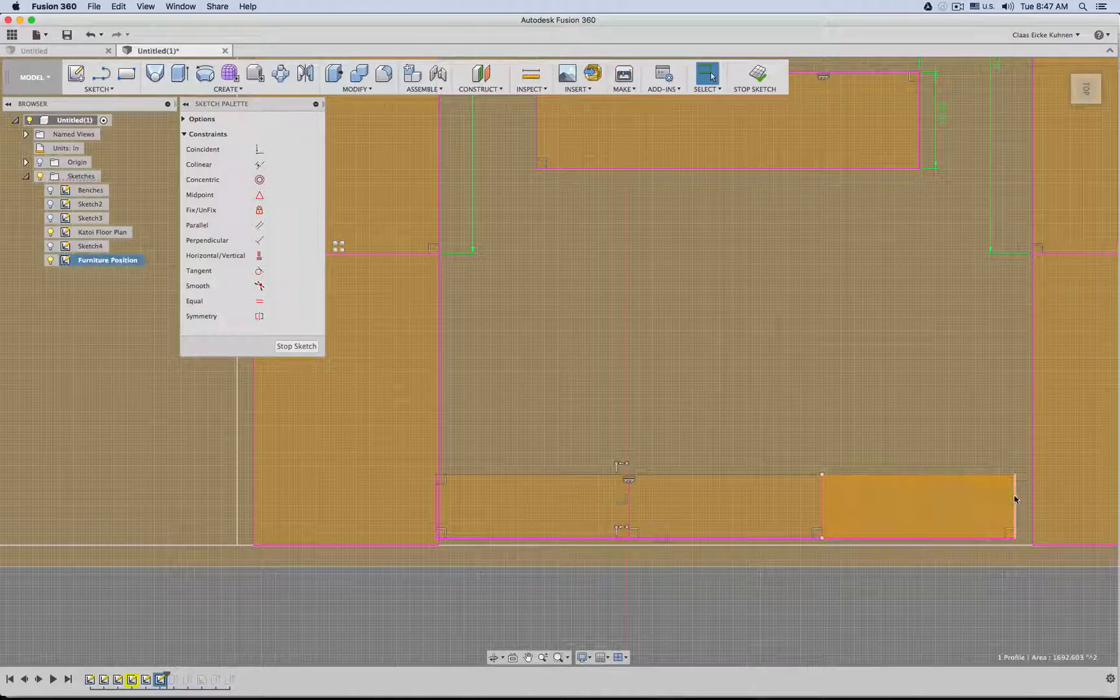
pyautogui.click(821, 499)
pyautogui.press('Delete')
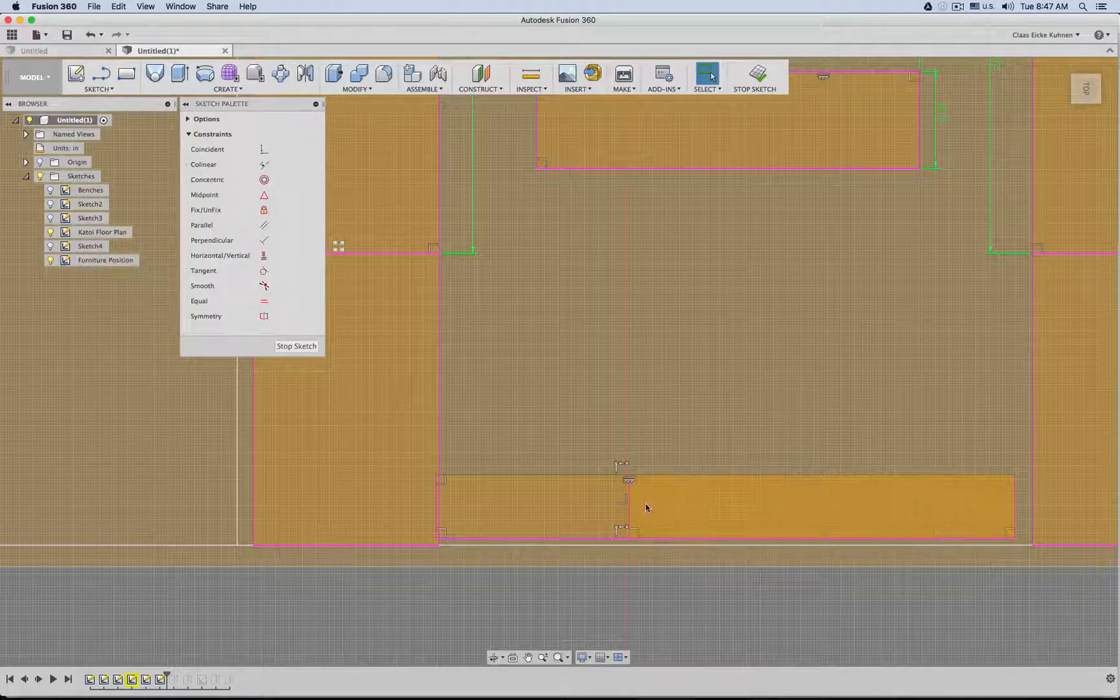
pyautogui.click(628, 509)
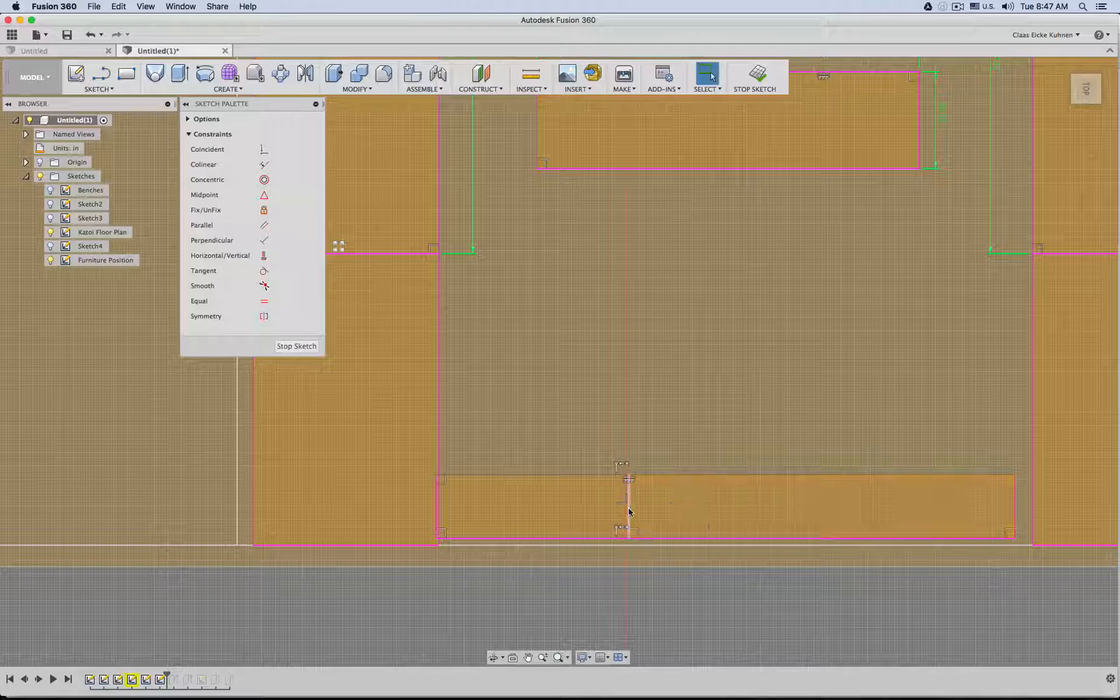
pyautogui.press('Delete')
# Shrink the lower rectangle to about 62 in long by moving its left edge slightly off the left furniture and its right edge inward.
pyautogui.moveTo(440, 504); pyautogui.dragTo(454, 505)
pyautogui.moveTo(1012, 513); pyautogui.dragTo(619, 506)
pyautogui.click(640, 591)
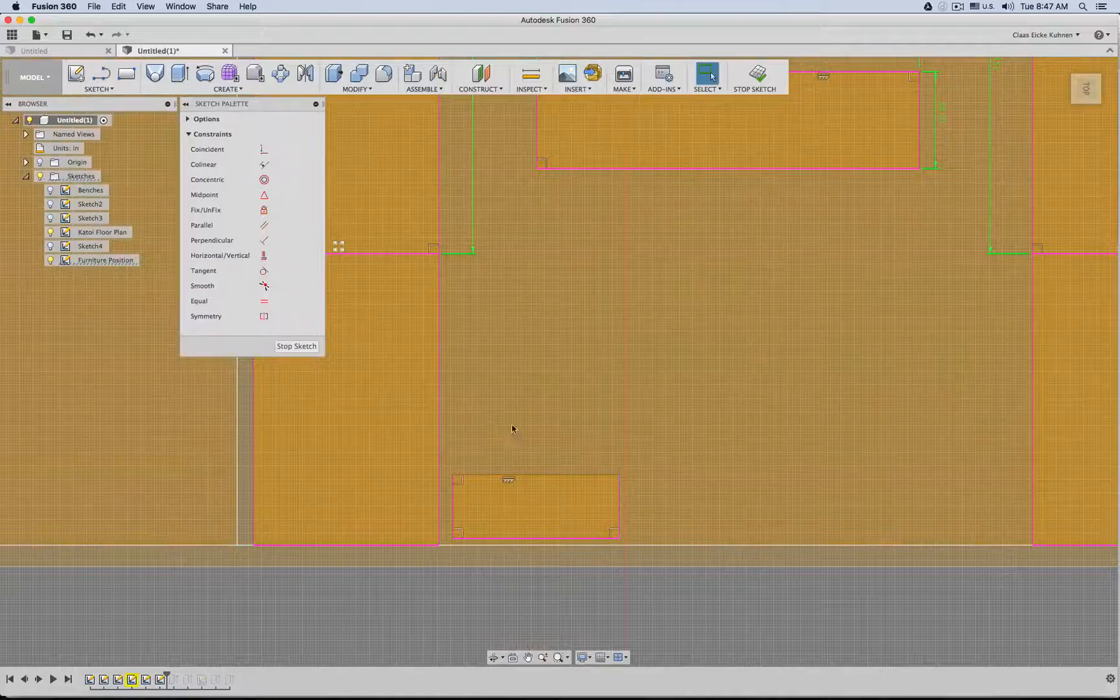
# Measure the distance between the facing edges of the left and right furniture, and the length of the small lower rectangle's upper edge.
pyautogui.click(438, 404)
pyautogui.keyDown('shift'); pyautogui.click(1032, 384); pyautogui.keyUp('shift')
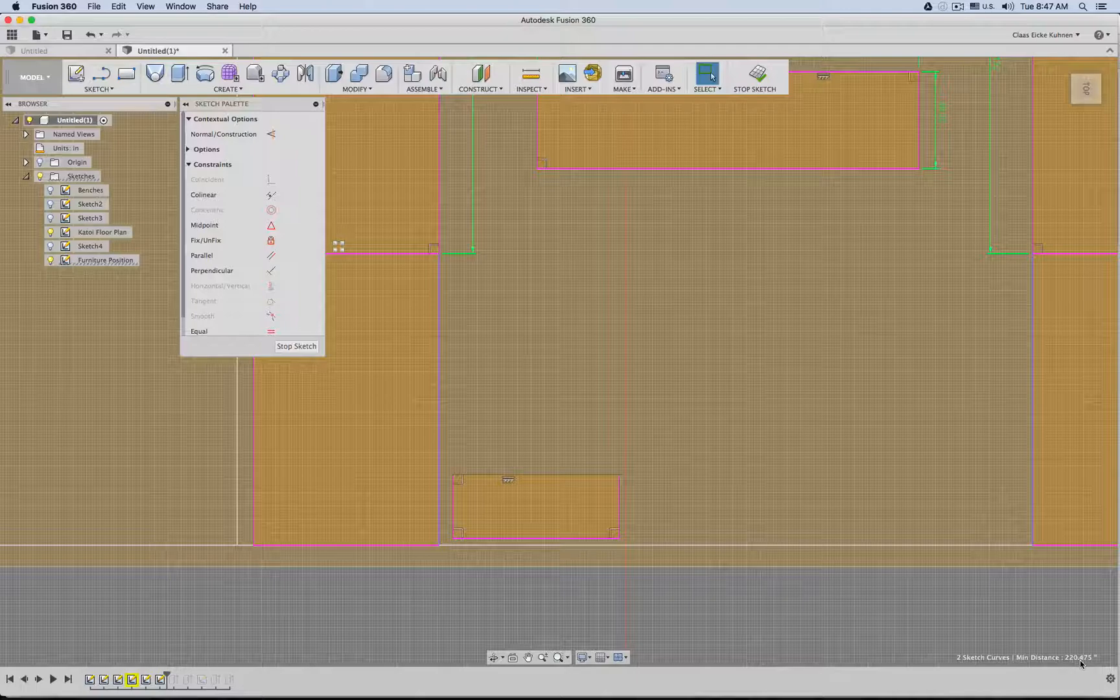
pyautogui.click(531, 476)
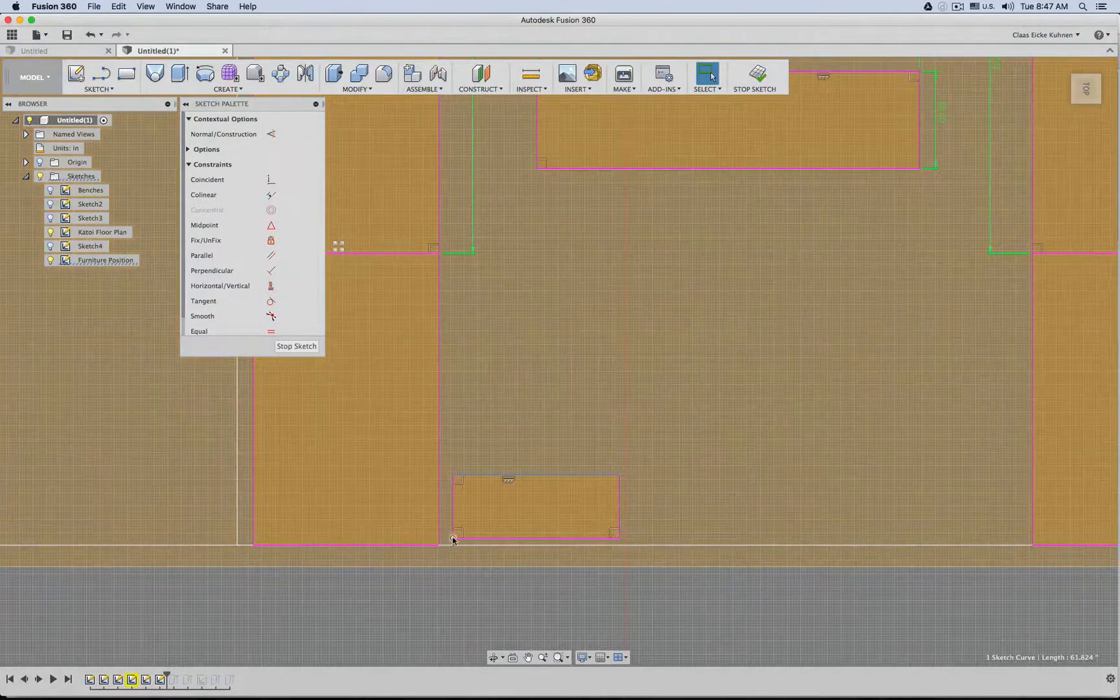
pyautogui.scroll(3, 509, 609)
pyautogui.scroll(-5, 507, 608)
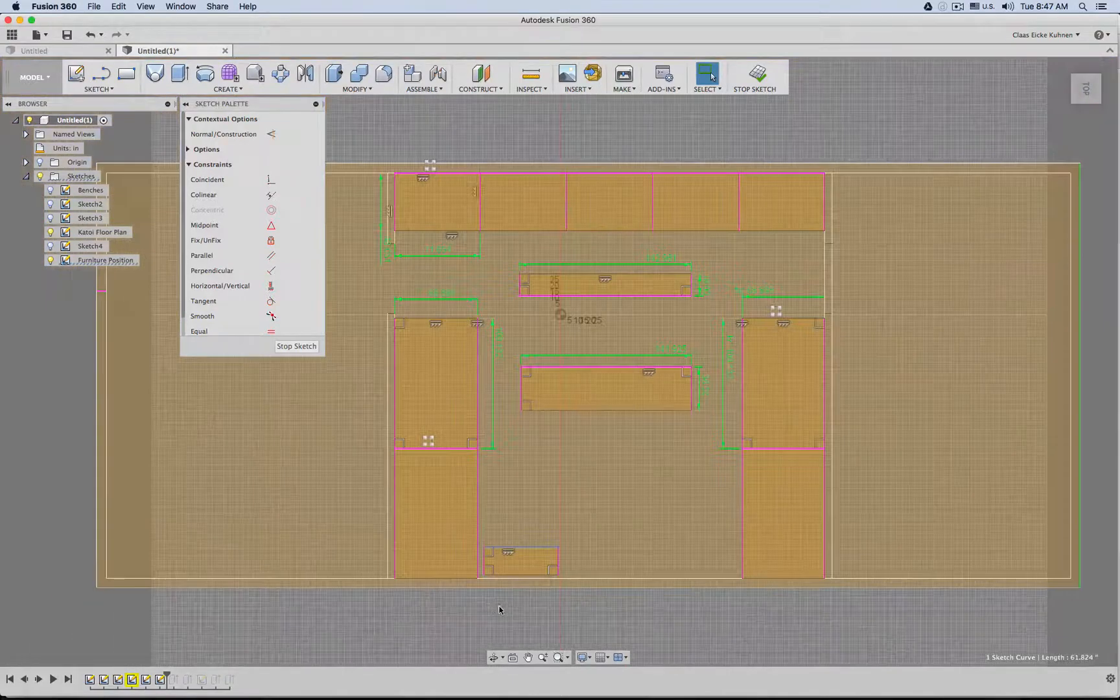